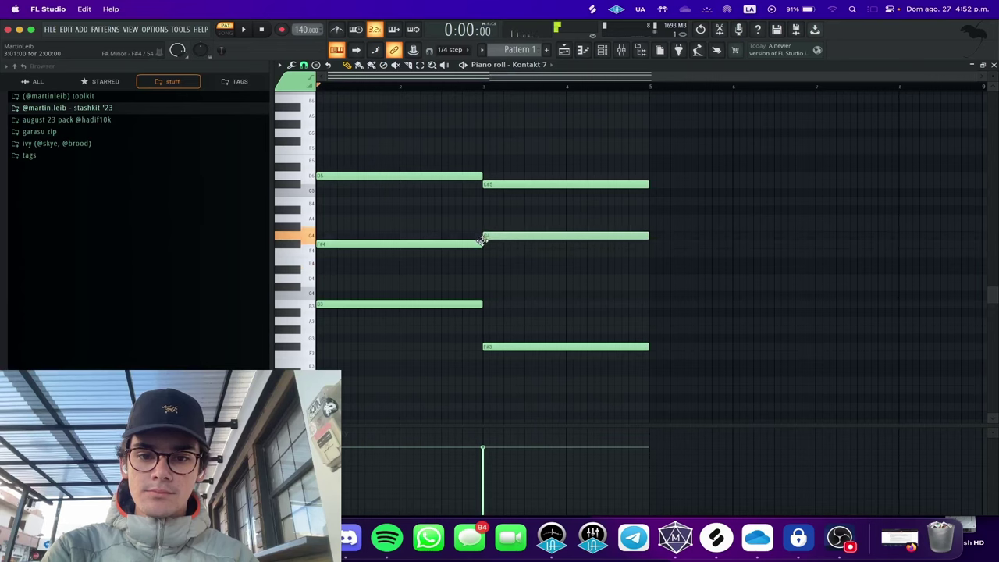
- Lower the G4 note at bar 3 to F#4, and extend the bar 1 chord with F#5 and A5 notes
{"action": "left_click_drag", "start_coordinate": [481, 239], "coordinate": [481, 244]}
{"action": "key", "text": "space"}
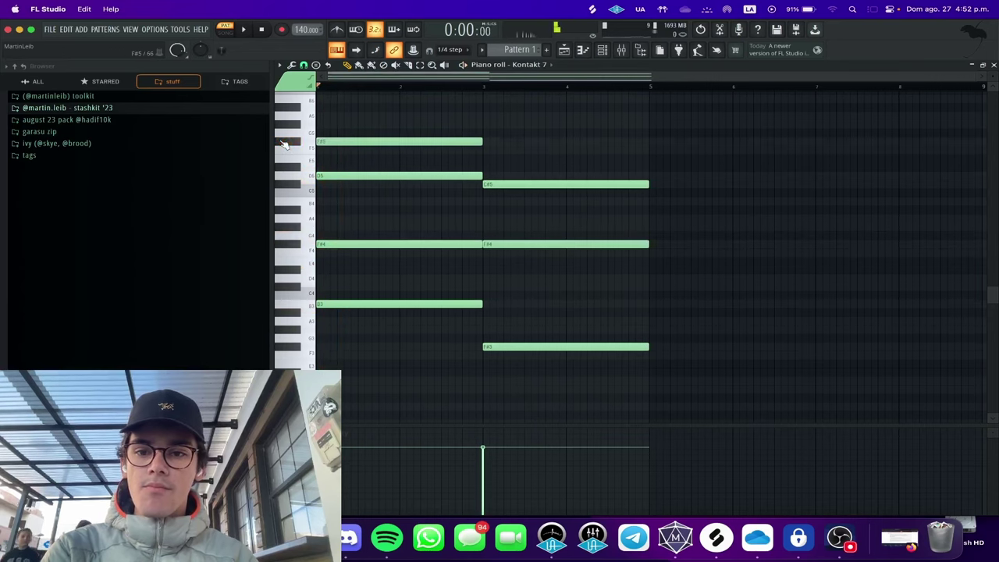
{"action": "scroll", "coordinate": [404, 162], "scroll_direction": "up", "scroll_amount": 3}
{"action": "key", "text": "space"}
{"action": "left_click_drag", "start_coordinate": [331, 165], "coordinate": [298, 163]}
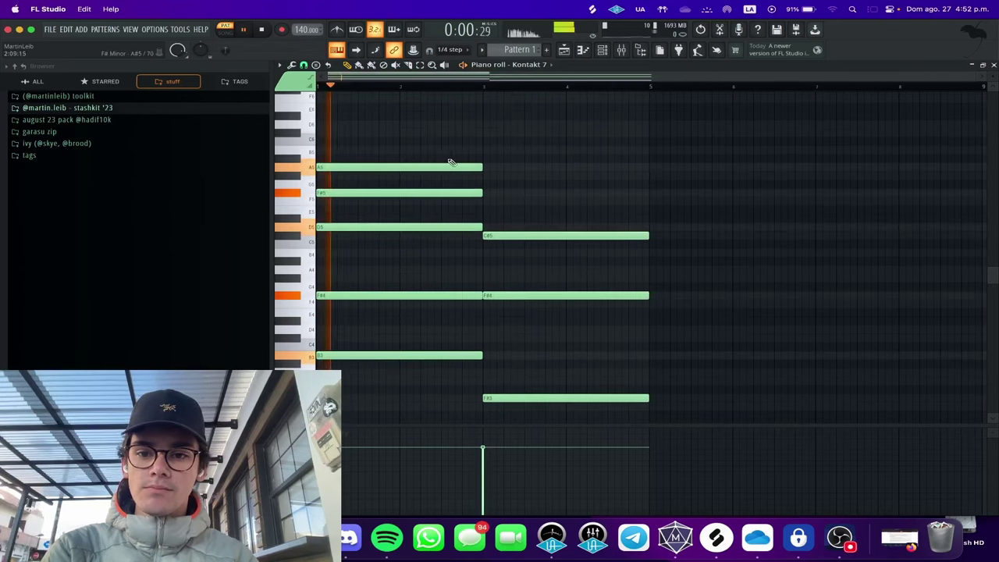
- Strum the chords slightly with the Strumizer by adjusting the start time strength, and accept the result
{"action": "key", "text": "alt+s"}
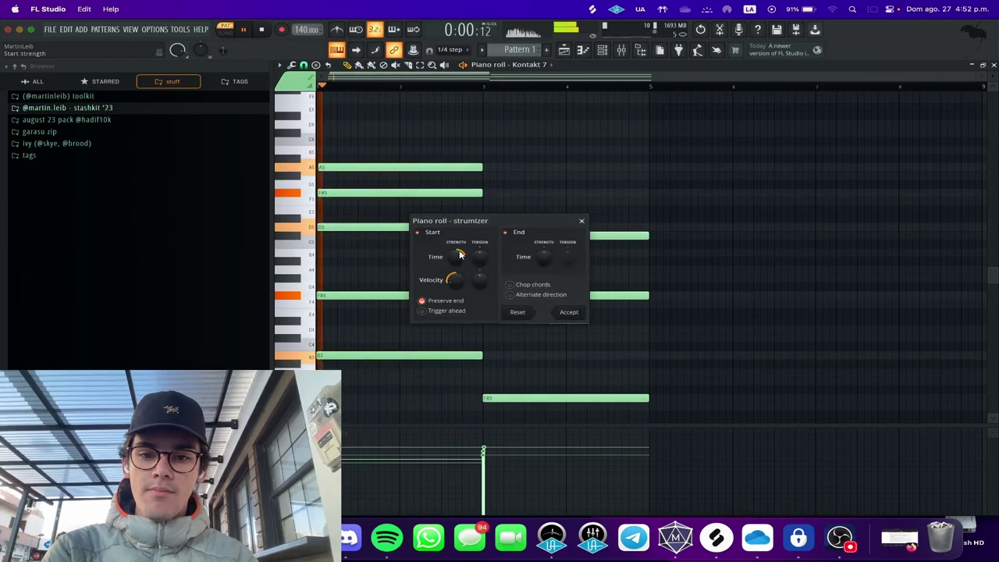
{"action": "key", "text": "space"}
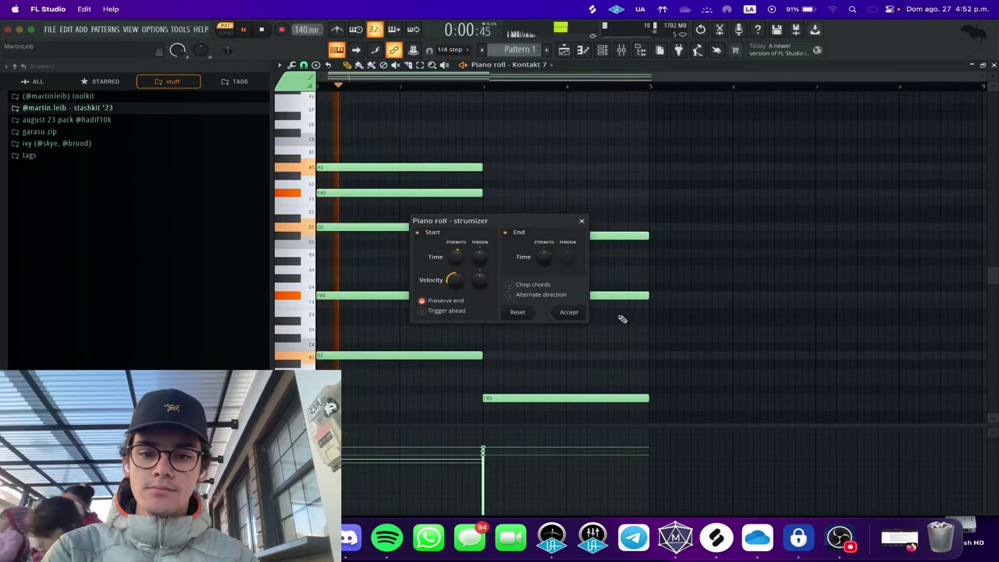
{"action": "left_click", "coordinate": [578, 312]}
- Add an E5 note to the bar 3 chord and duplicate the four-bar progression from bar 5 onward
{"action": "scroll", "coordinate": [500, 202], "scroll_direction": "up", "scroll_amount": 2}
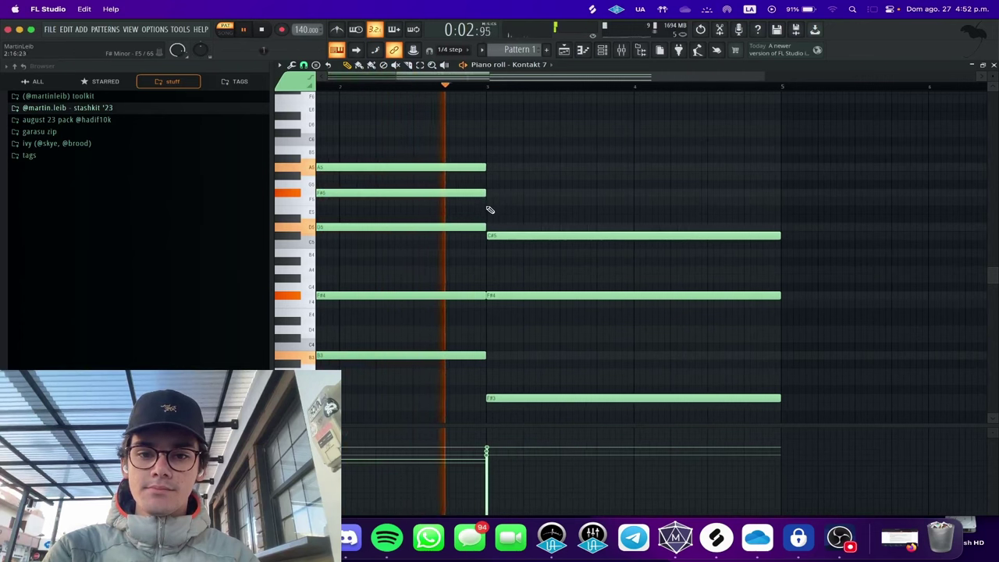
{"action": "left_click", "coordinate": [489, 209]}
{"action": "scroll", "coordinate": [533, 227], "scroll_direction": "down", "scroll_amount": 2}
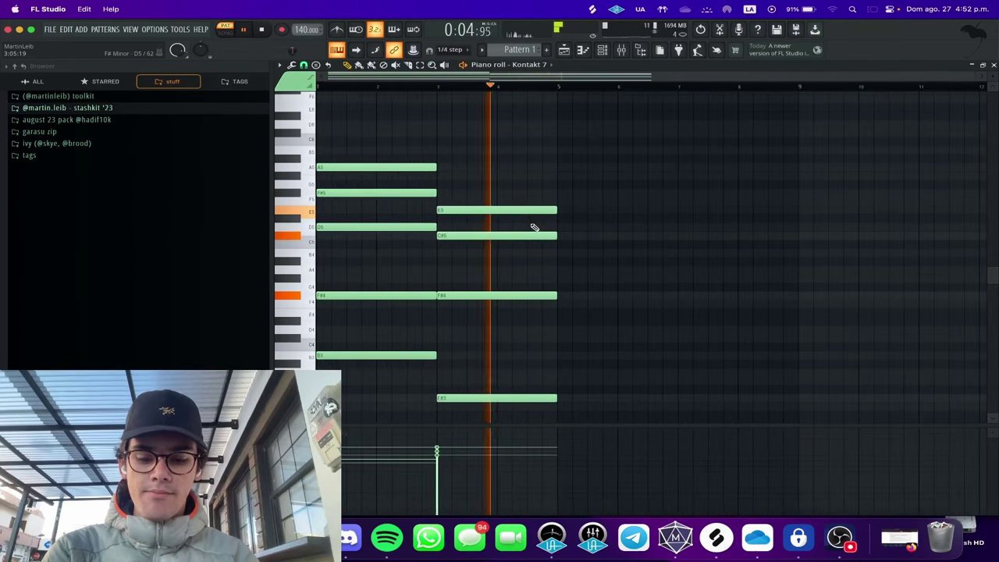
{"action": "key", "text": "ctrl+b"}
{"action": "scroll", "coordinate": [587, 320], "scroll_direction": "down", "scroll_amount": 3}
{"action": "key", "text": "space"}
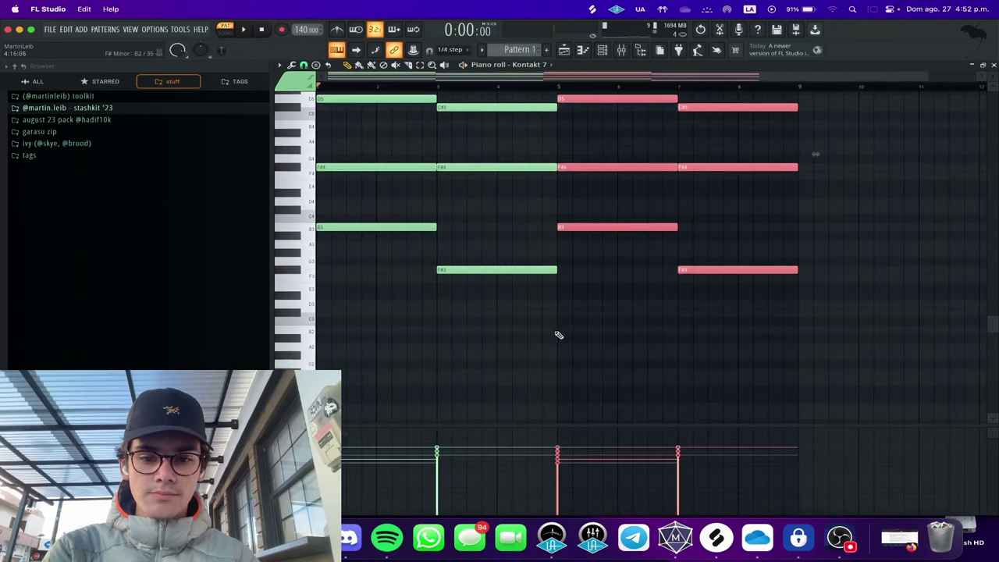
- Replace the B3 bass note of the bar 5 chord with a two-bar D3 note
{"action": "left_click", "coordinate": [557, 333]}
{"action": "left_click", "coordinate": [559, 312]}
{"action": "left_click_drag", "start_coordinate": [556, 307], "coordinate": [556, 298]}
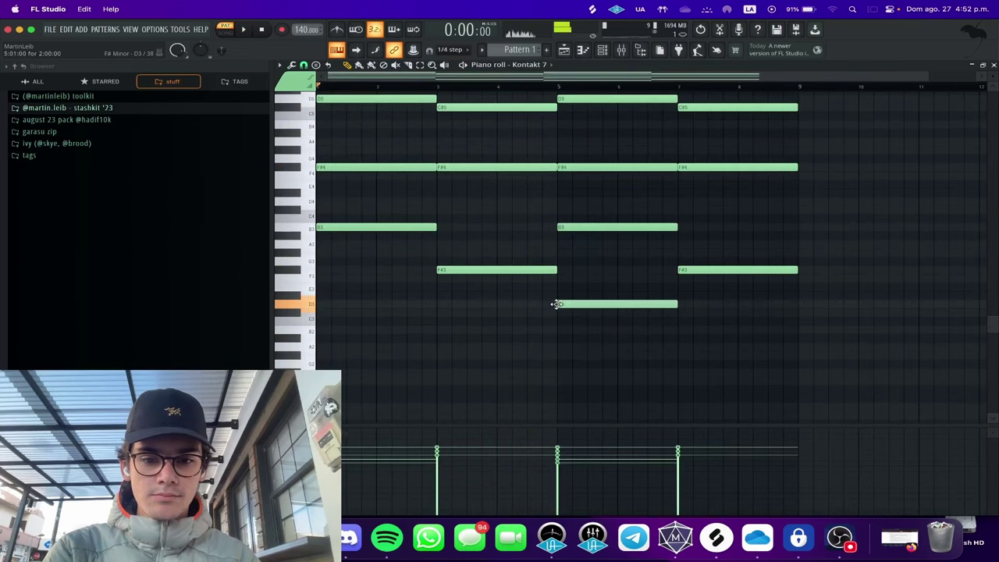
{"action": "key", "text": "space"}
{"action": "right_click", "coordinate": [598, 228]}
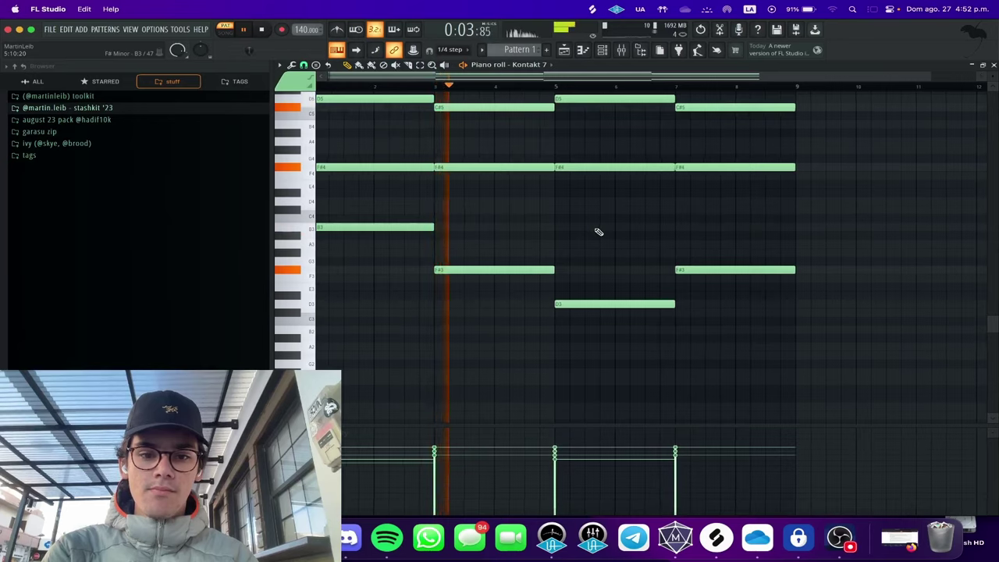
- Delete the A5 note from the bar 5 chord and play back from the middle of bar 4
{"action": "scroll", "coordinate": [595, 229], "scroll_direction": "right", "scroll_amount": 1}
{"action": "key", "text": "ctrl+Up"}
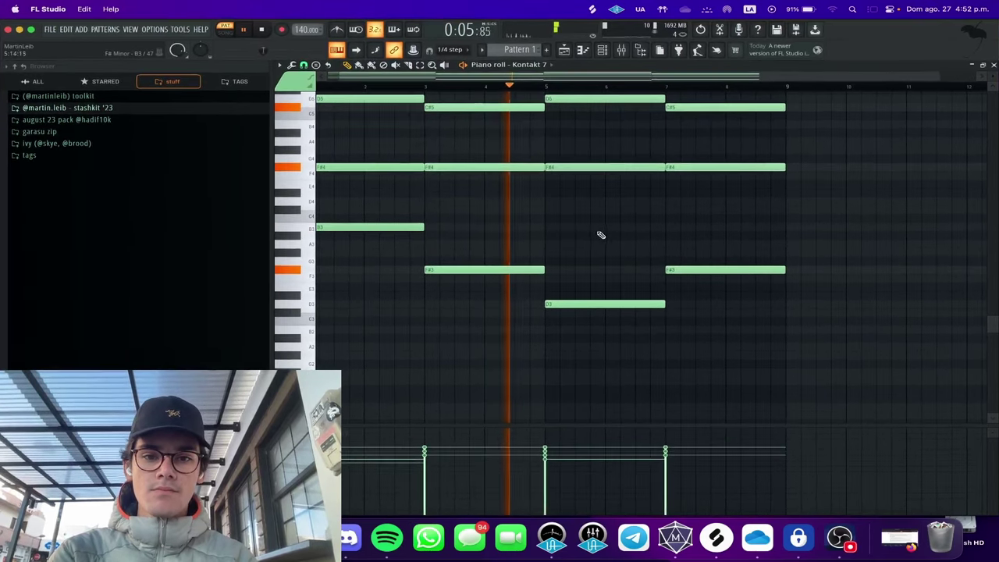
{"action": "left_click_drag", "start_coordinate": [994, 320], "coordinate": [993, 270]}
{"action": "key", "text": "space"}
{"action": "key", "text": "space"}
{"action": "right_click", "coordinate": [623, 169]}
{"action": "left_click", "coordinate": [515, 87]}
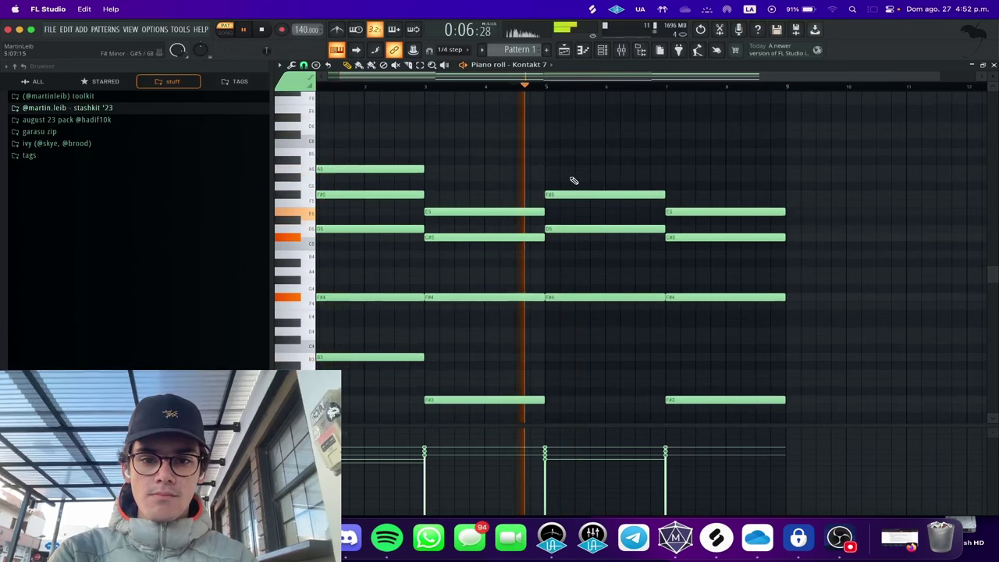
- Replace F#5 and D5 in the bar 5 chord with a single E5, and remove E5 from the bar 7 chord
{"action": "left_click", "coordinate": [577, 211]}
{"action": "key", "text": "space"}
{"action": "key", "text": "space"}
{"action": "right_click", "coordinate": [578, 211]}
{"action": "right_click", "coordinate": [580, 194]}
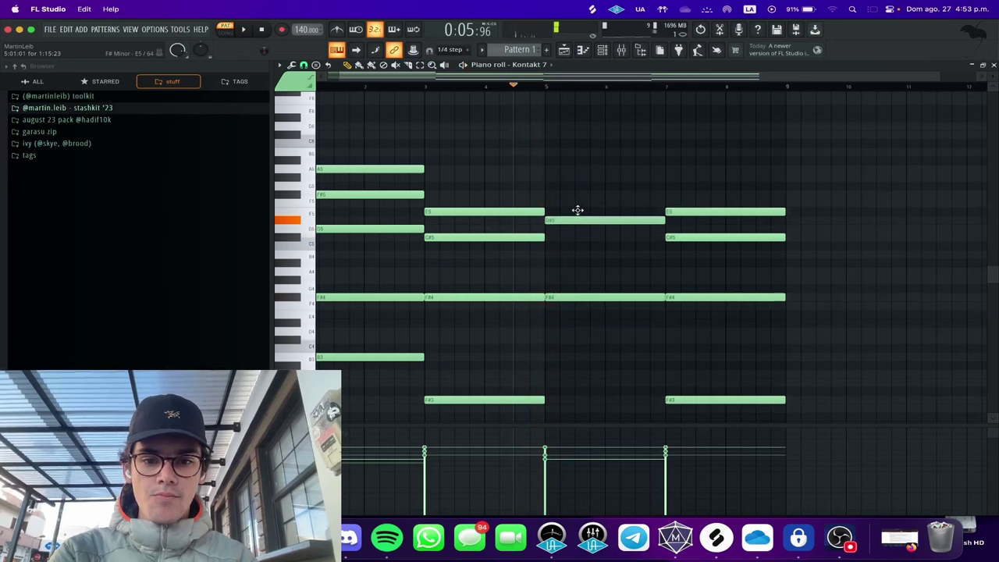
{"action": "left_click_drag", "start_coordinate": [577, 209], "coordinate": [577, 208]}
- Transpose all the notes up two semitones and play the chords back
{"action": "key", "text": "space"}
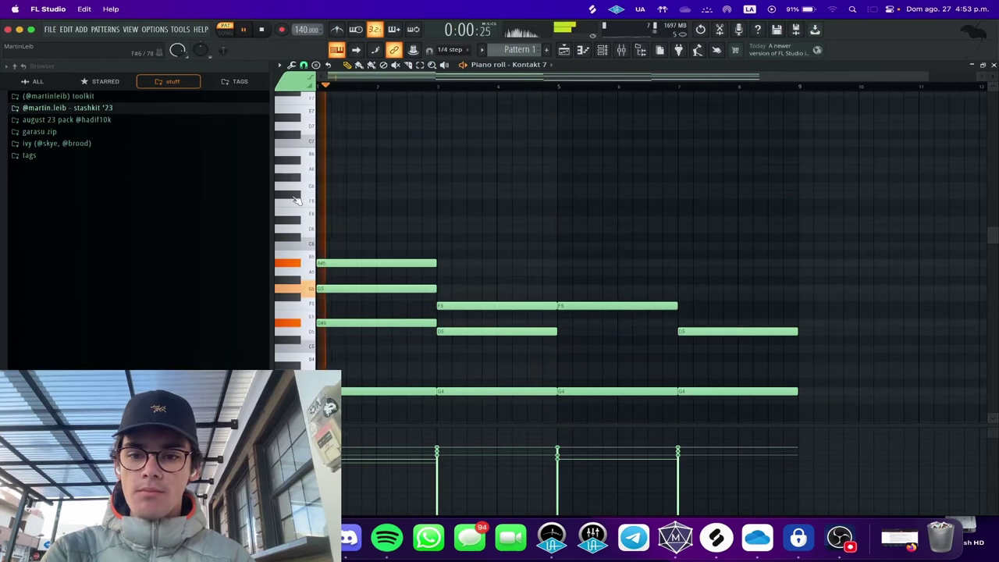
{"action": "scroll", "coordinate": [402, 213], "scroll_direction": "up", "scroll_amount": 5}
{"action": "key", "text": "space"}
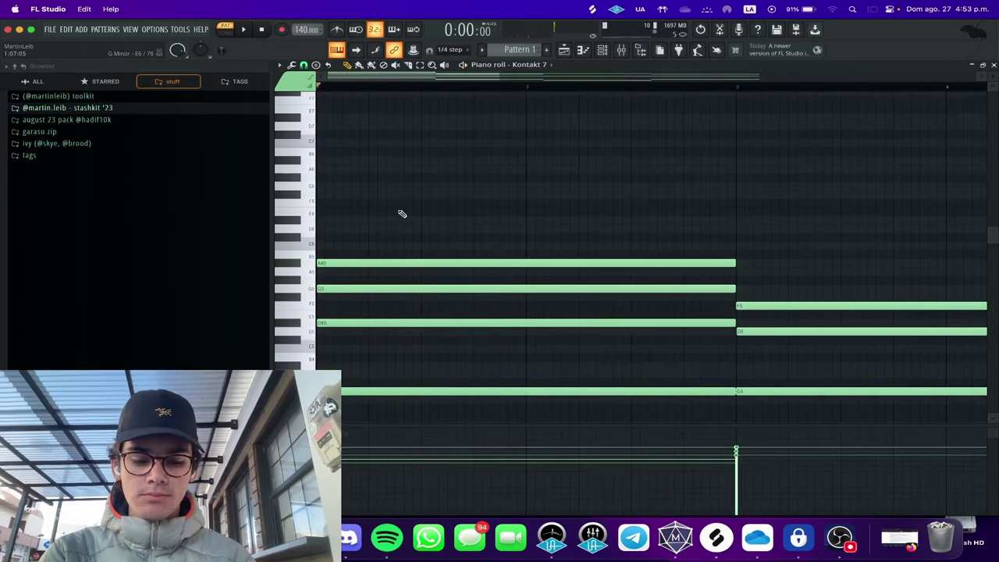
{"action": "scroll", "coordinate": [401, 213], "scroll_direction": "down", "scroll_amount": 1}
{"action": "key", "text": "space"}
{"action": "key", "text": "space"}
- Start a melody above the chords with an E6 note halfway through bar 1 and a D#6 note at bar 2
{"action": "left_click", "coordinate": [394, 212]}
{"action": "key", "text": "space"}
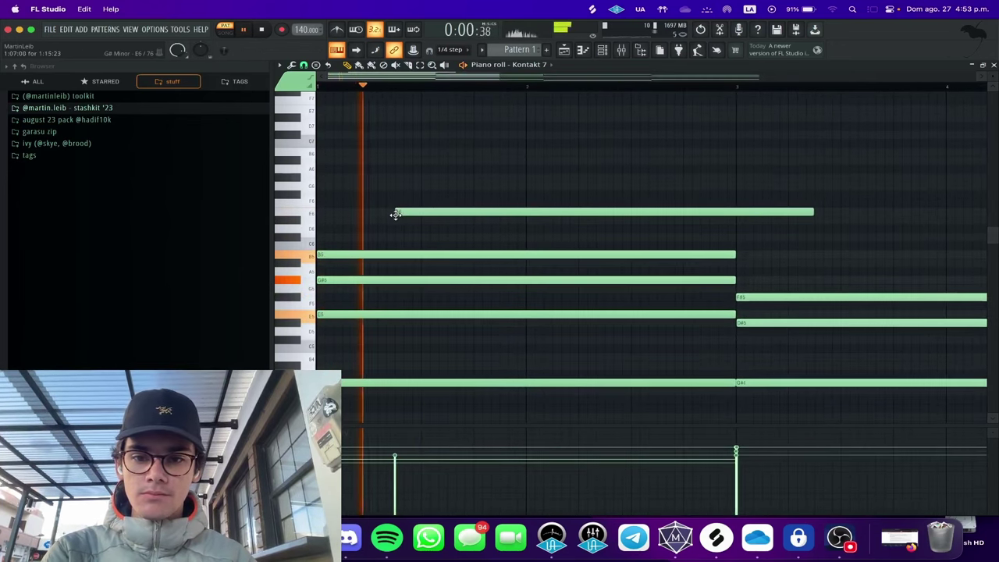
{"action": "left_click_drag", "start_coordinate": [638, 213], "coordinate": [664, 213]}
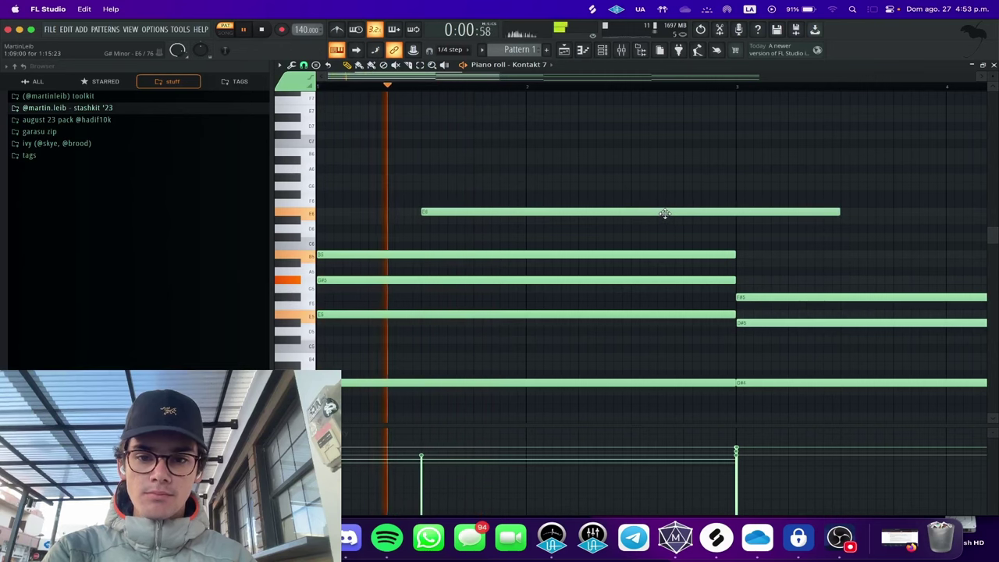
{"action": "left_click", "coordinate": [526, 220]}
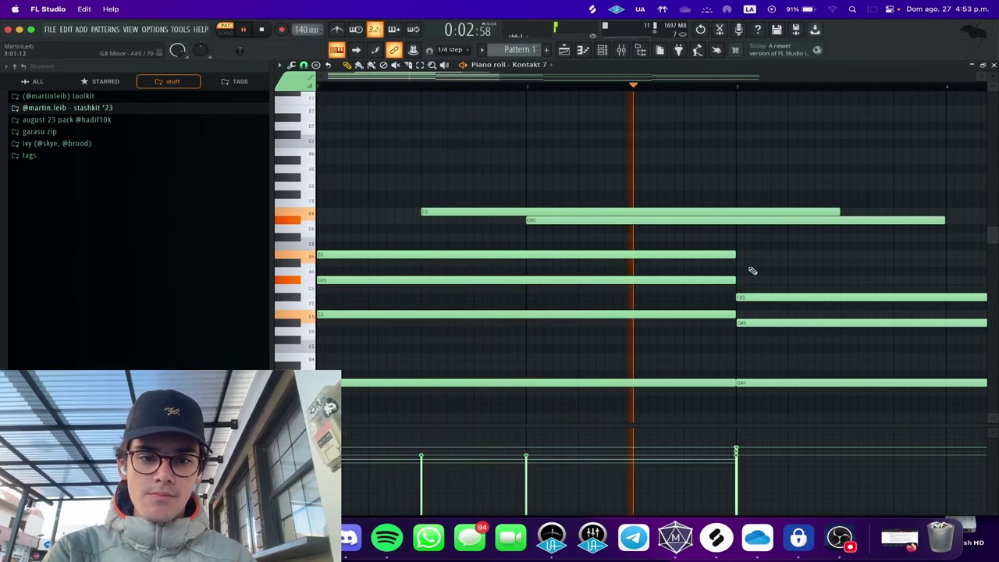
- Continue the melody with a B5 note halfway through bar 3 and a G#5 note at bar 5
{"action": "left_click", "coordinate": [839, 254]}
{"action": "scroll", "coordinate": [841, 255], "scroll_direction": "down", "scroll_amount": 2}
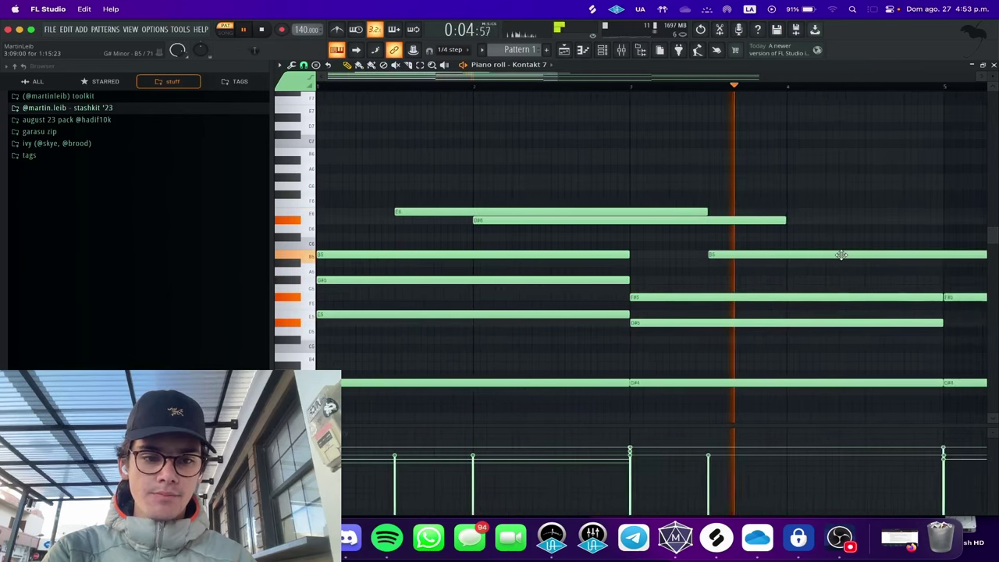
{"action": "scroll", "coordinate": [841, 255], "scroll_direction": "down", "scroll_amount": 2}
{"action": "left_click", "coordinate": [790, 279]}
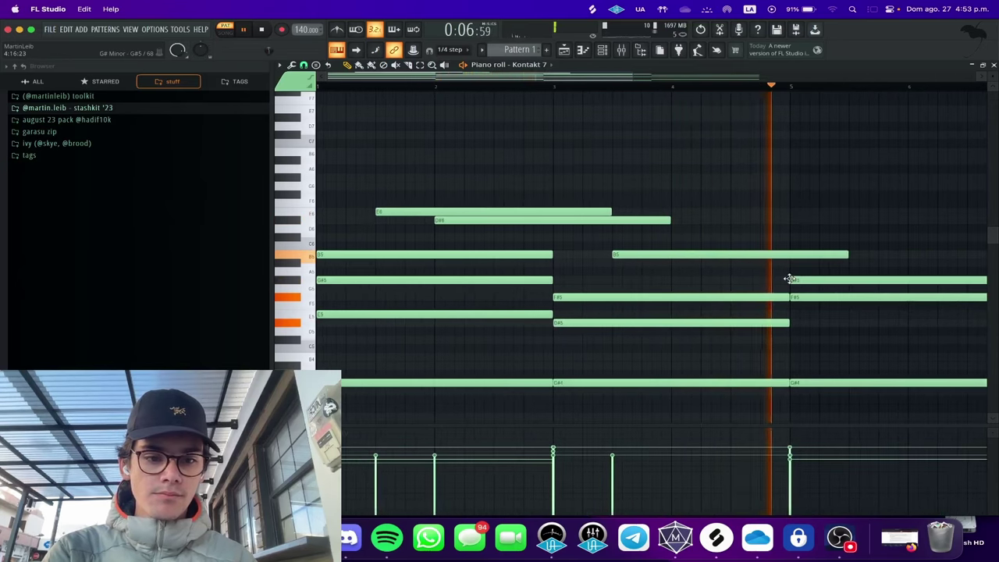
{"action": "scroll", "coordinate": [788, 279], "scroll_direction": "down", "scroll_amount": 2}
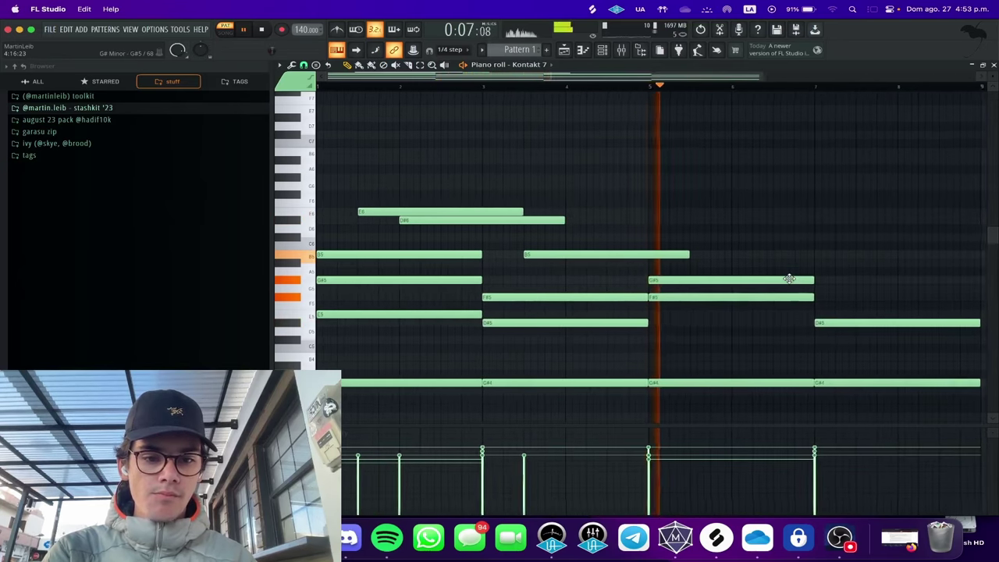
- Replace the F#5 and G#5 notes at bar 5 with a single E5 note
{"action": "right_click", "coordinate": [733, 296]}
{"action": "scroll", "coordinate": [733, 297], "scroll_direction": "down", "scroll_amount": 4}
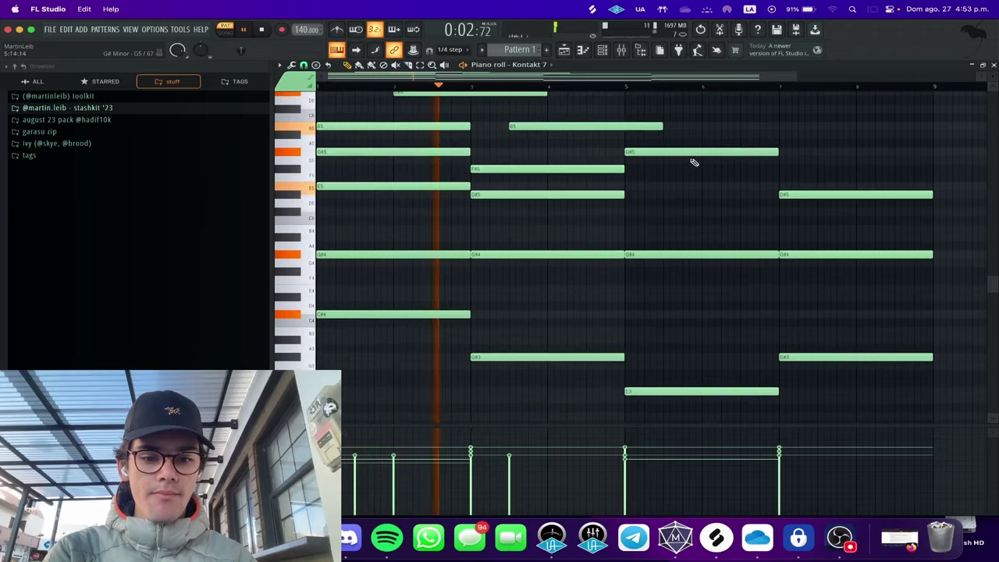
{"action": "left_click_drag", "start_coordinate": [688, 153], "coordinate": [689, 169]}
{"action": "scroll", "coordinate": [688, 171], "scroll_direction": "up", "scroll_amount": 3}
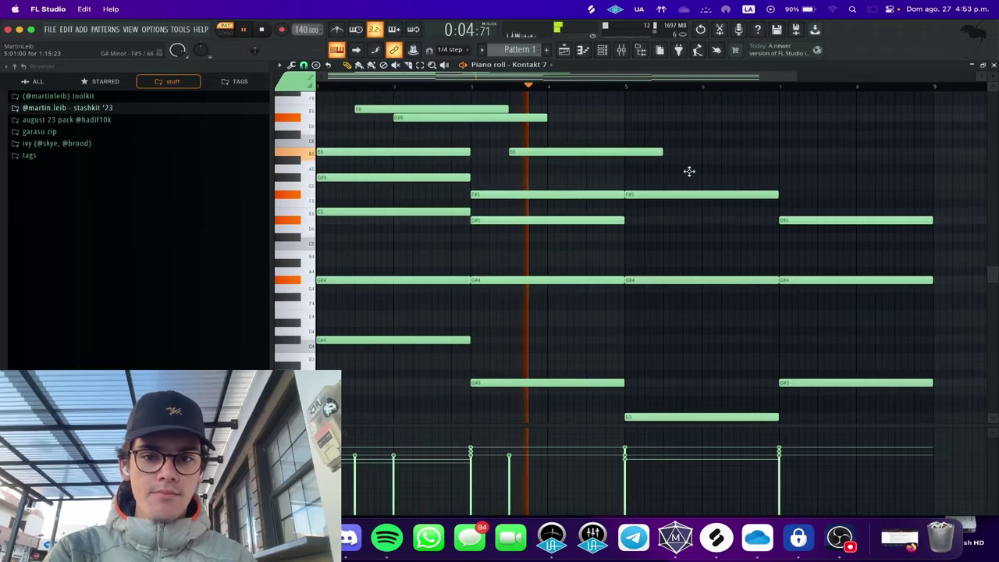
{"action": "scroll", "coordinate": [689, 171], "scroll_direction": "down", "scroll_amount": 3}
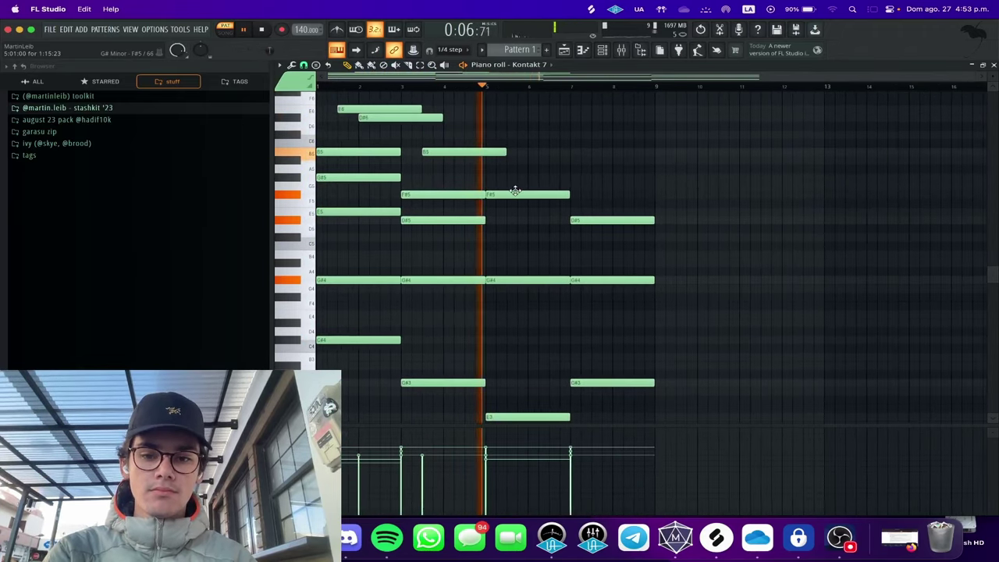
{"action": "scroll", "coordinate": [515, 191], "scroll_direction": "up", "scroll_amount": 3}
{"action": "key", "text": "space"}
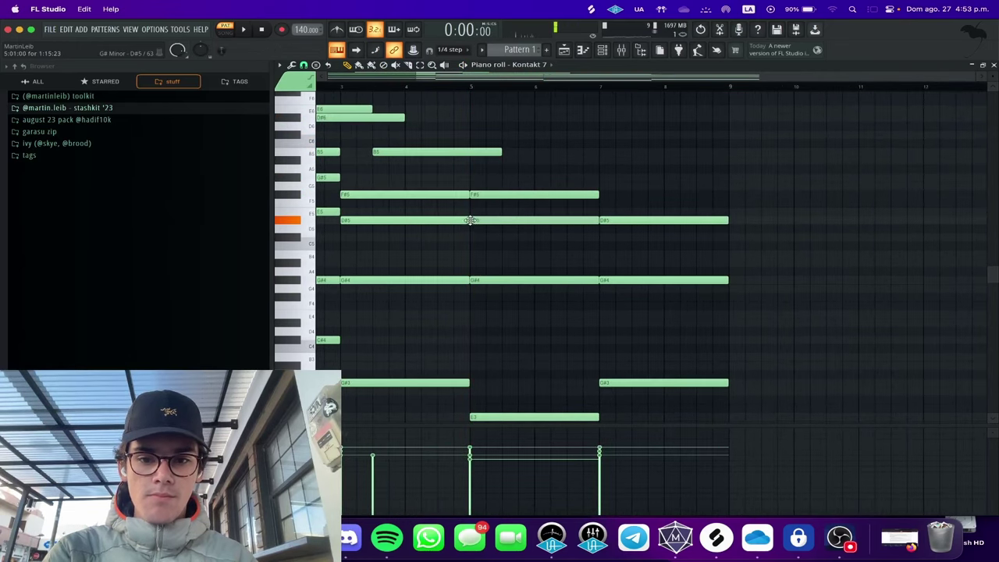
{"action": "left_click_drag", "start_coordinate": [470, 220], "coordinate": [470, 211]}
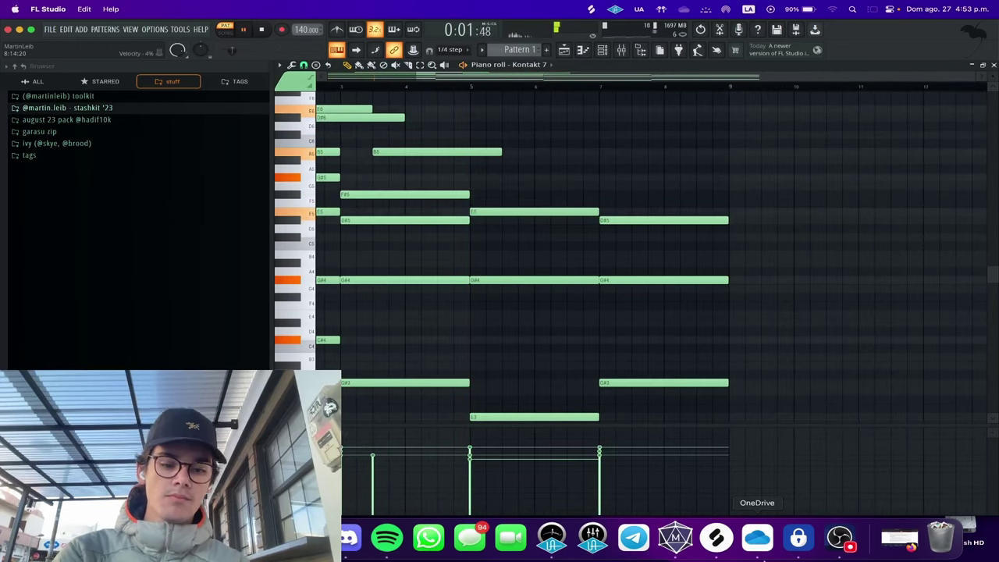
- Switch to OBS Studio to check the Mic/Aux track, and return to FL Studio
{"action": "left_click", "coordinate": [840, 538]}
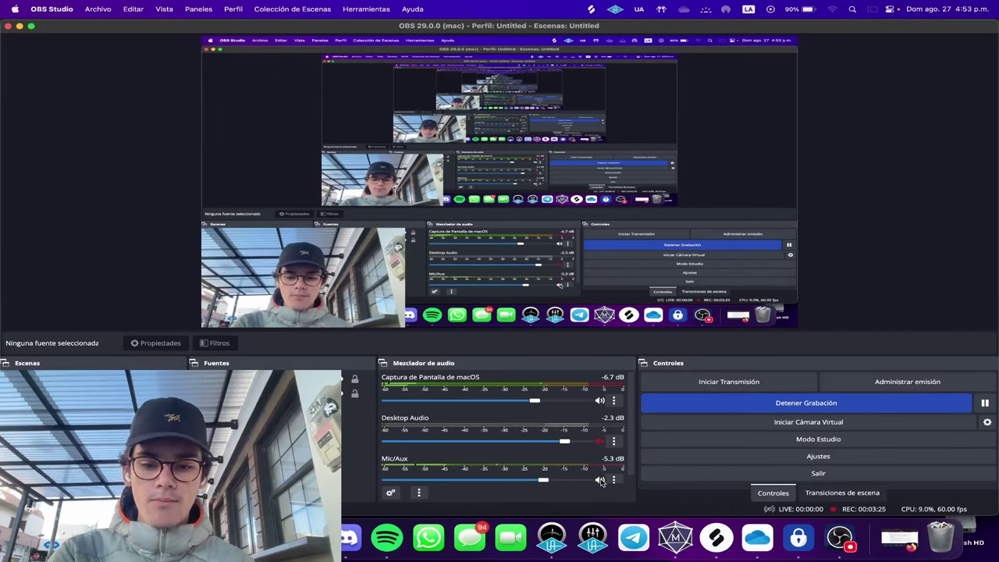
{"action": "key", "text": "super+Tab"}
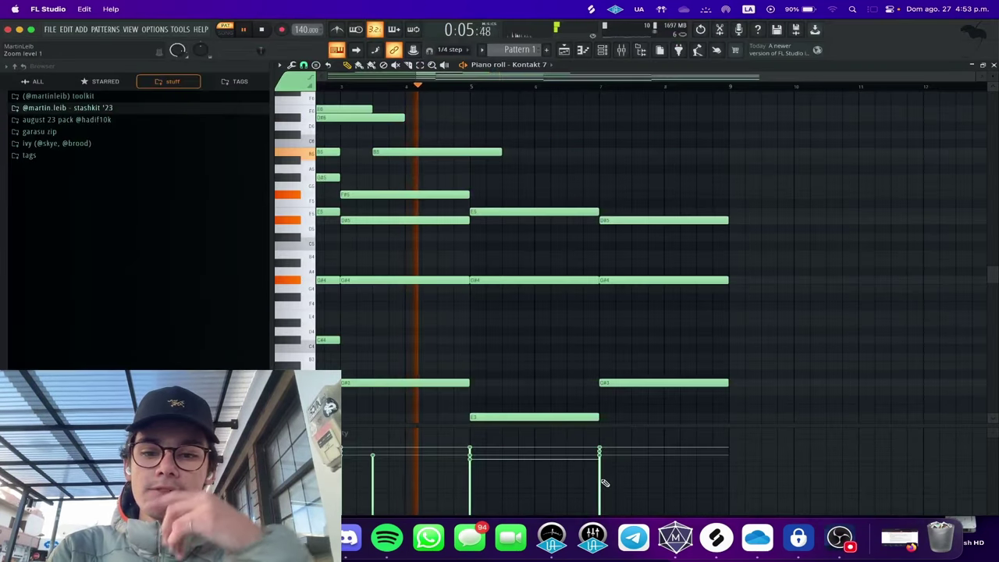
- Add a B4 note at bar 7 and an E5 note from halfway through bar 7 up to bar 9
{"action": "scroll", "coordinate": [568, 295], "scroll_direction": "down", "scroll_amount": 3}
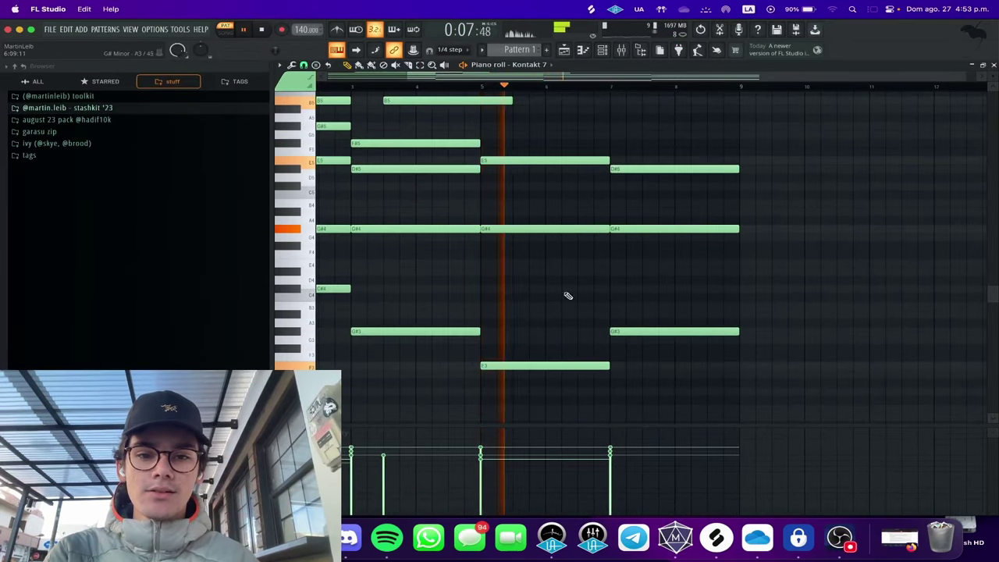
{"action": "scroll", "coordinate": [608, 201], "scroll_direction": "up", "scroll_amount": 1}
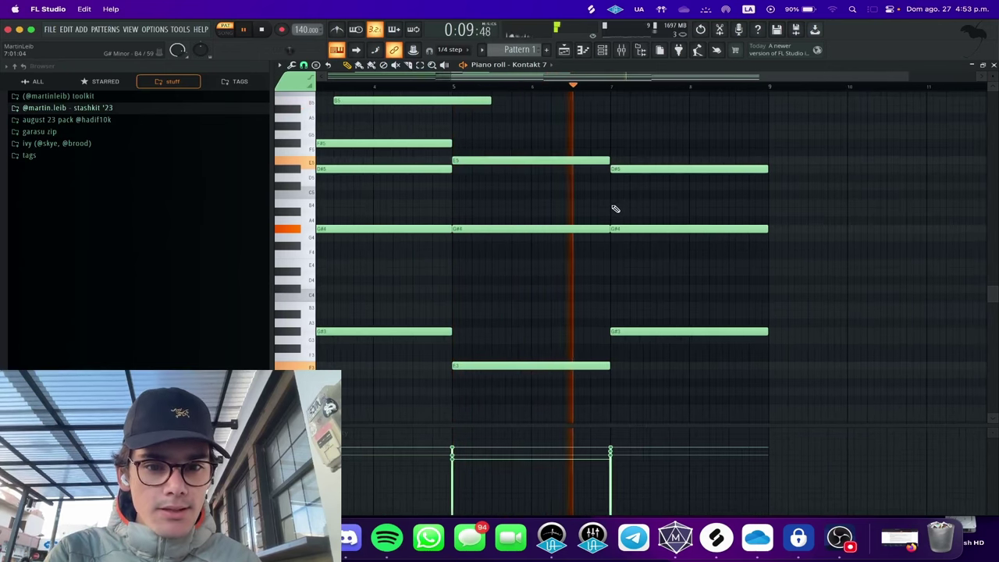
{"action": "left_click", "coordinate": [614, 205]}
{"action": "left_click", "coordinate": [673, 161]}
{"action": "key", "text": "space"}
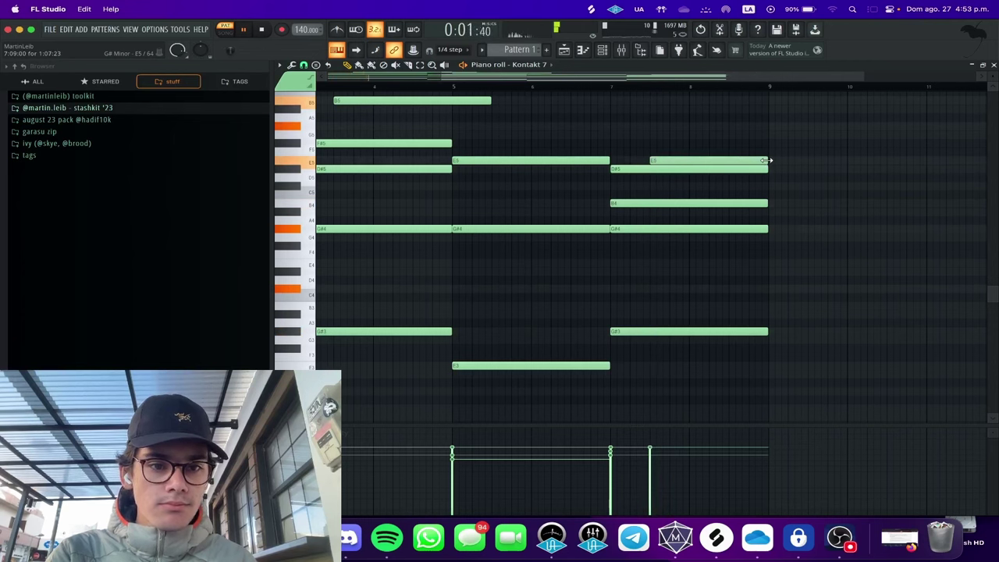
- Transpose the whole pattern up another two semitones and play it through
{"action": "key", "text": "space"}
{"action": "key", "text": "shift+Up"}
{"action": "key", "text": "shift+Up"}
{"action": "key", "text": "space"}
{"action": "scroll", "coordinate": [766, 160], "scroll_direction": "down", "scroll_amount": 2}
{"action": "scroll", "coordinate": [766, 160], "scroll_direction": "up", "scroll_amount": 7}
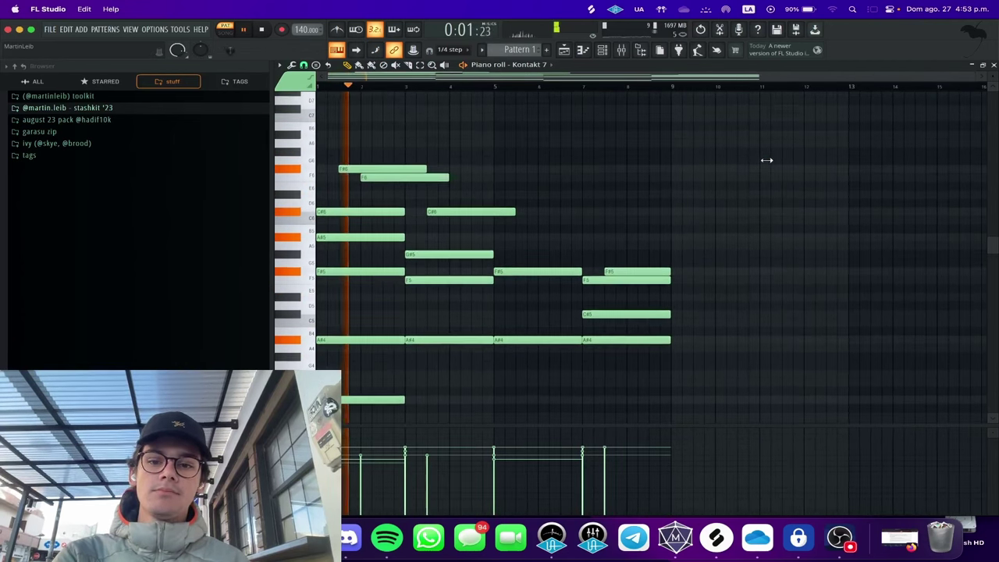
{"action": "scroll", "coordinate": [761, 165], "scroll_direction": "down", "scroll_amount": 3}
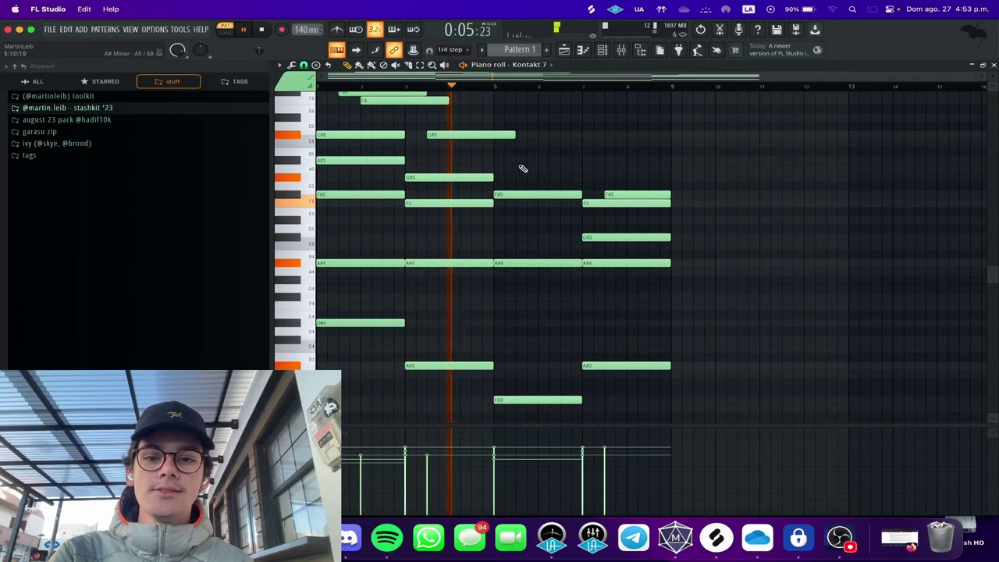
{"action": "scroll", "coordinate": [520, 194], "scroll_direction": "up", "scroll_amount": 3}
{"action": "scroll", "coordinate": [520, 194], "scroll_direction": "up", "scroll_amount": 2}
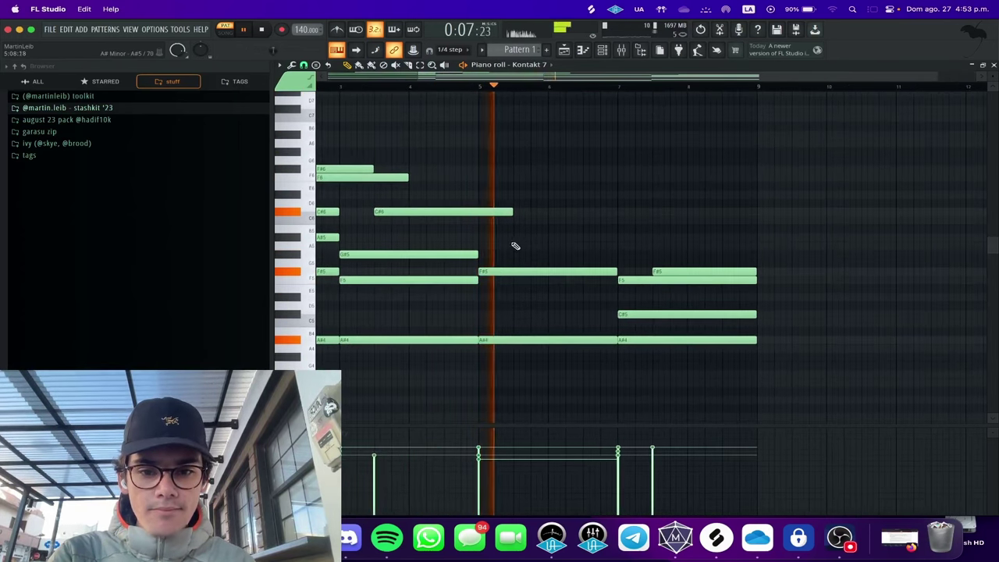
{"action": "key", "text": "space"}
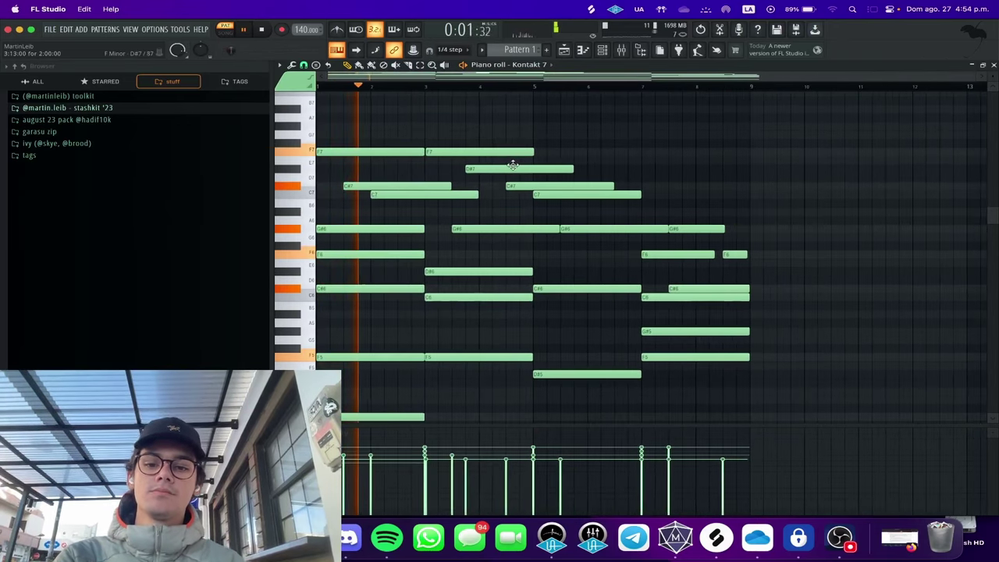
- Select all notes of the pattern and route the Kontakt 7 channel to mixer track 1
{"action": "key", "text": "super+a"}
{"action": "scroll", "coordinate": [513, 166], "scroll_direction": "down", "scroll_amount": 3}
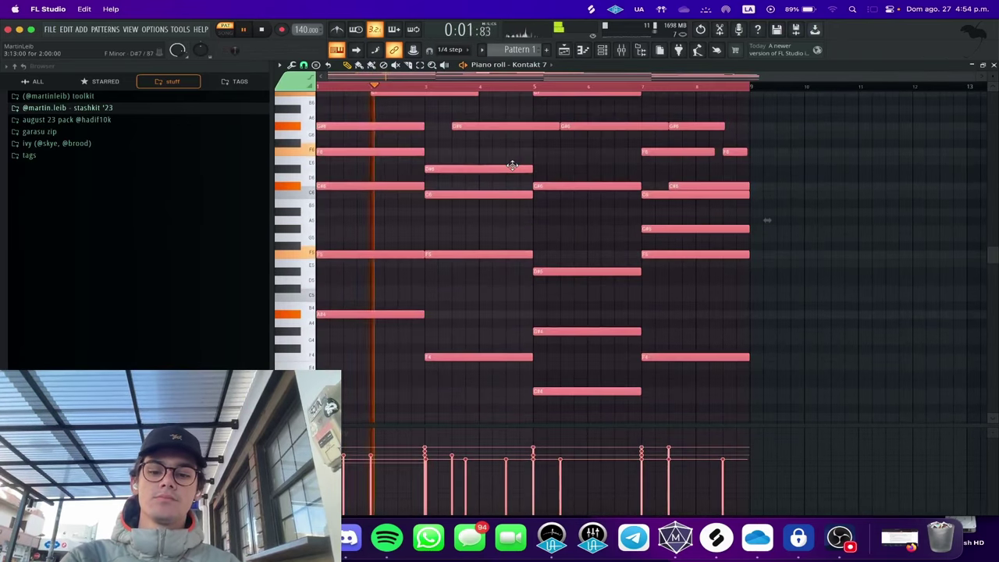
{"action": "scroll", "coordinate": [512, 165], "scroll_direction": "up", "scroll_amount": 1}
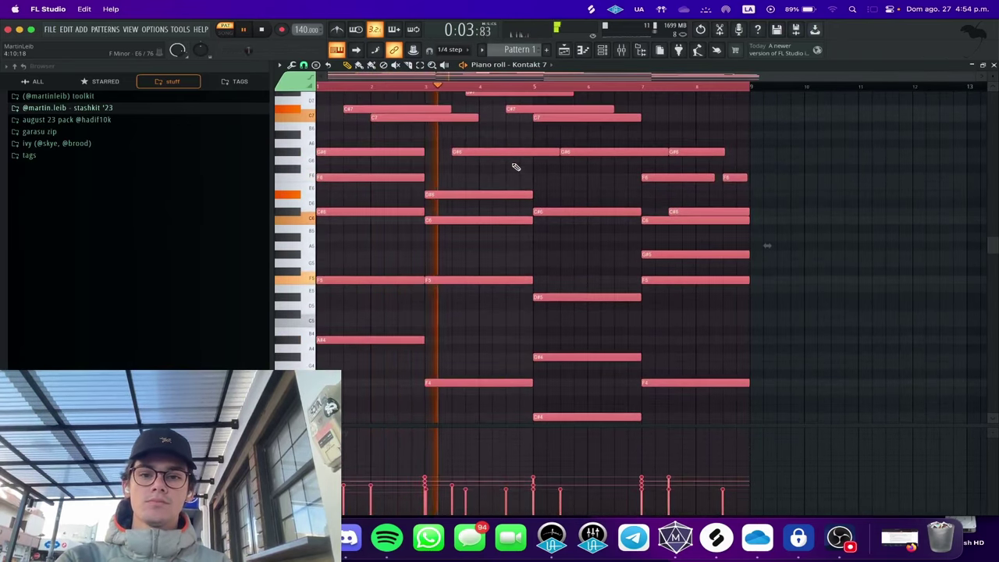
{"action": "key", "text": "F6"}
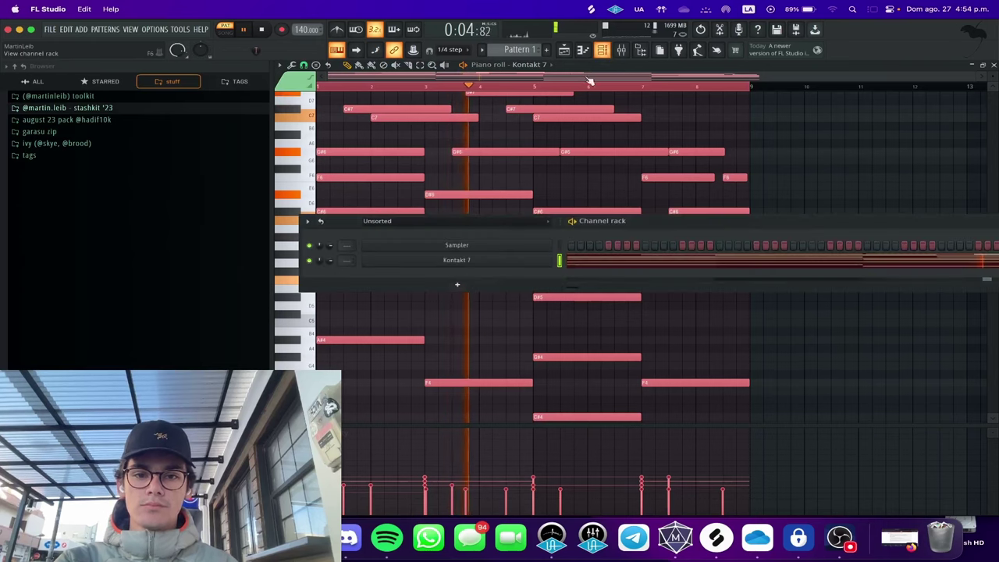
{"action": "left_click", "coordinate": [450, 265]}
{"action": "left_click", "coordinate": [185, 118]}
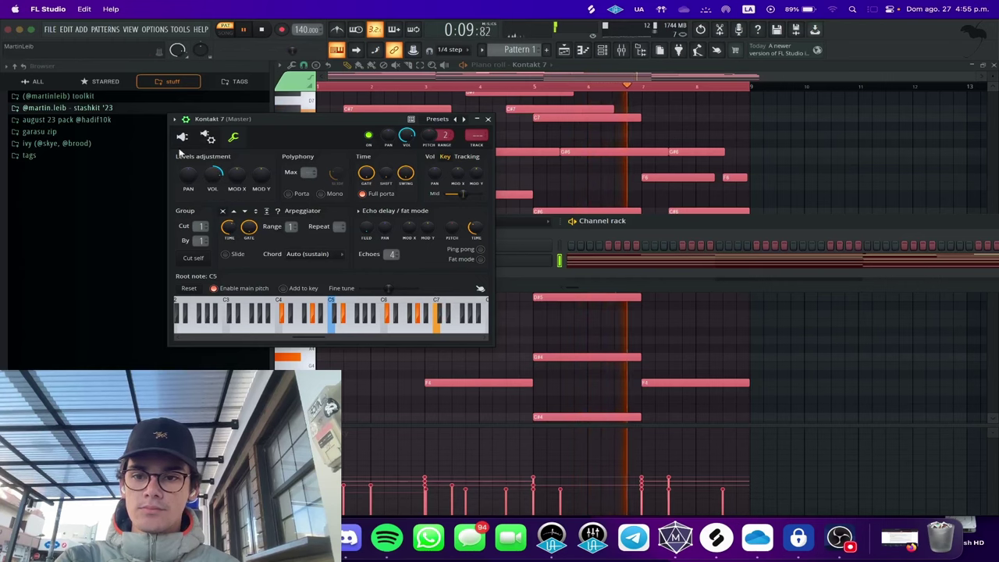
{"action": "left_click", "coordinate": [182, 137]}
{"action": "double_click", "coordinate": [728, 139]}
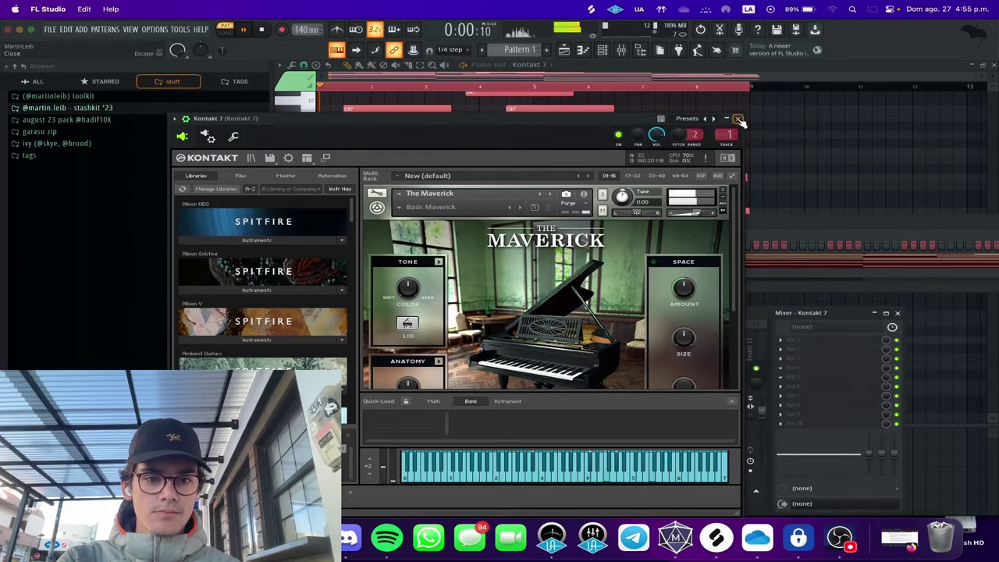
{"action": "left_click", "coordinate": [737, 119]}
- Try ValhallaSupermassive as an effect on the Kontakt 7 mixer track, checking its presets and reverb modes
{"action": "left_click", "coordinate": [813, 364]}
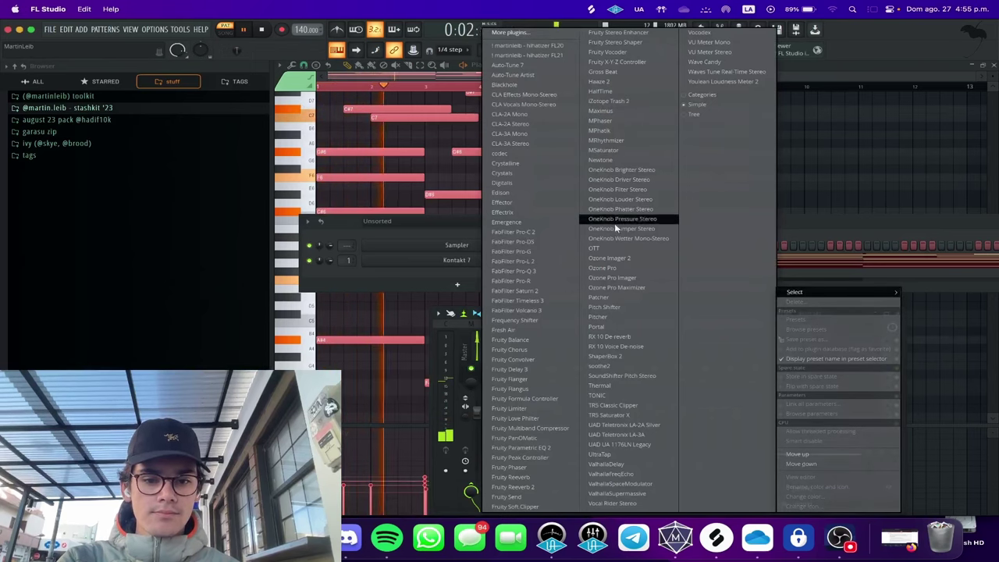
{"action": "left_click", "coordinate": [617, 493]}
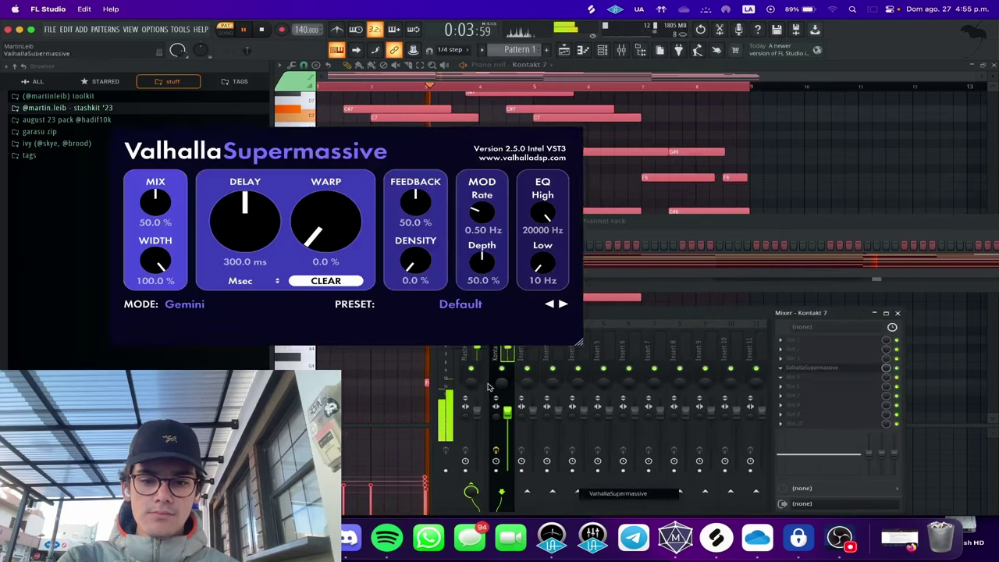
{"action": "key", "text": "space"}
{"action": "left_click", "coordinate": [436, 305]}
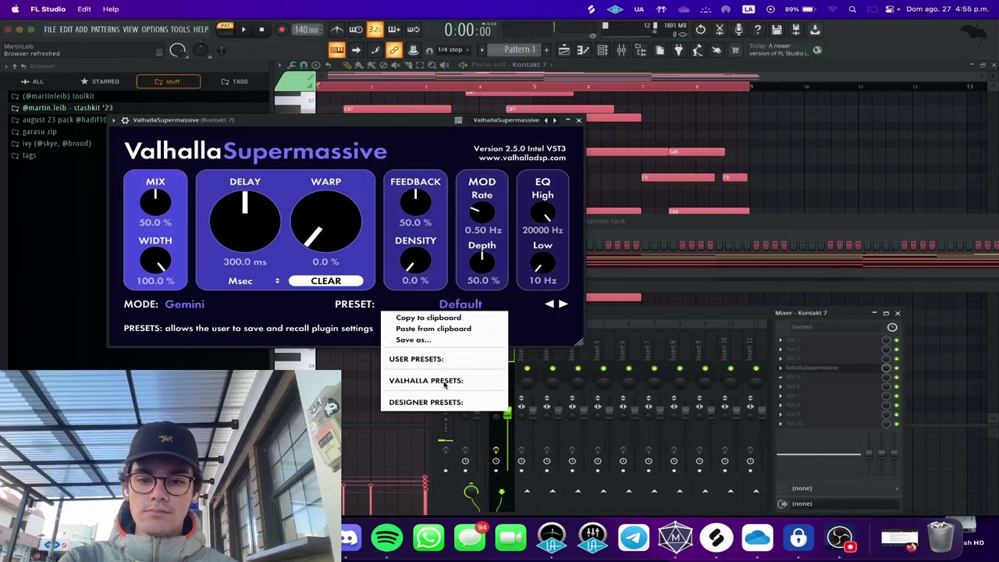
{"action": "left_click", "coordinate": [188, 304]}
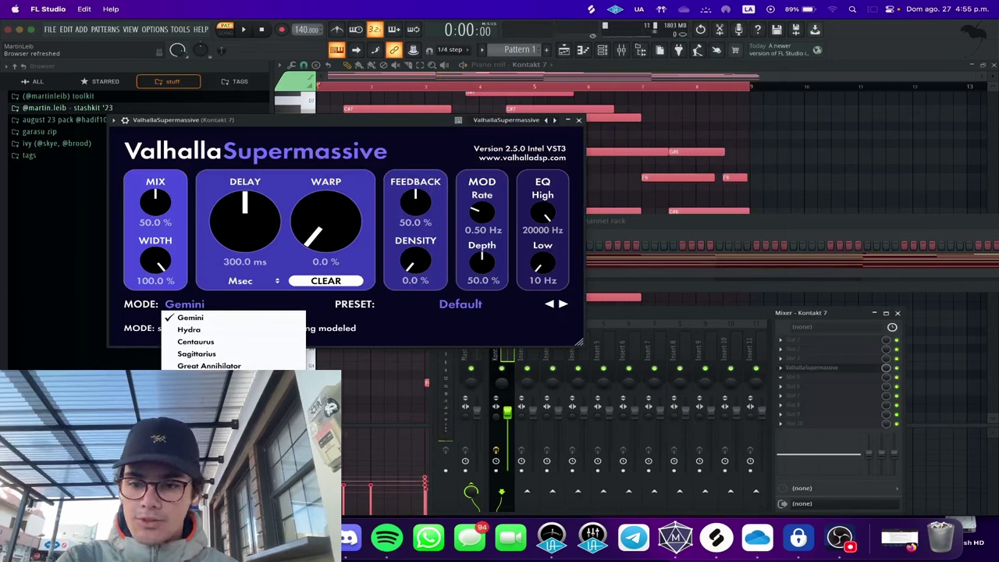
{"action": "left_click", "coordinate": [195, 377]}
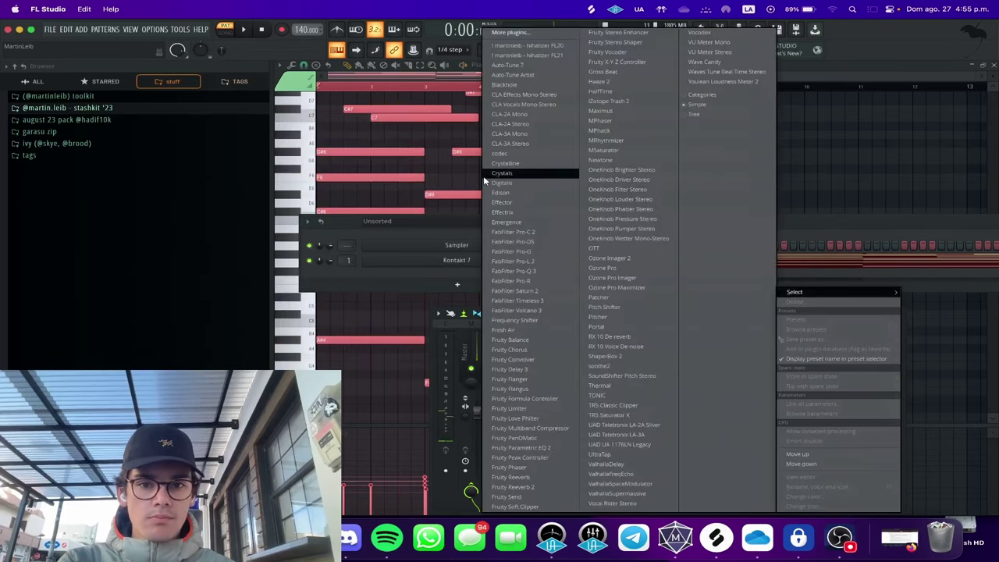
- Add the Blackhole reverb to the Kontakt 7 mixer track, and transpose the whole pattern down one semitone
{"action": "left_click", "coordinate": [517, 83]}
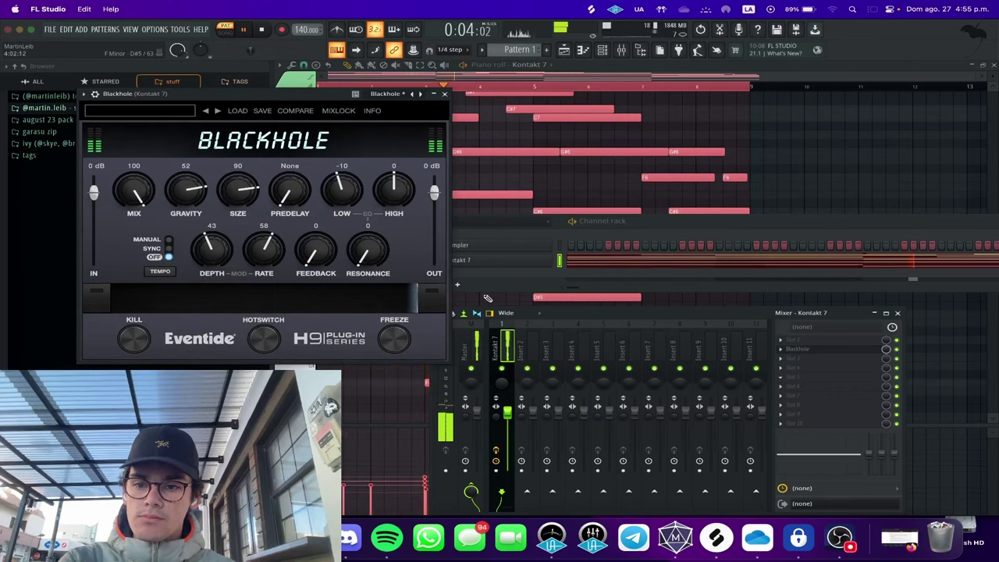
{"action": "left_click", "coordinate": [446, 95]}
{"action": "left_click", "coordinate": [506, 136]}
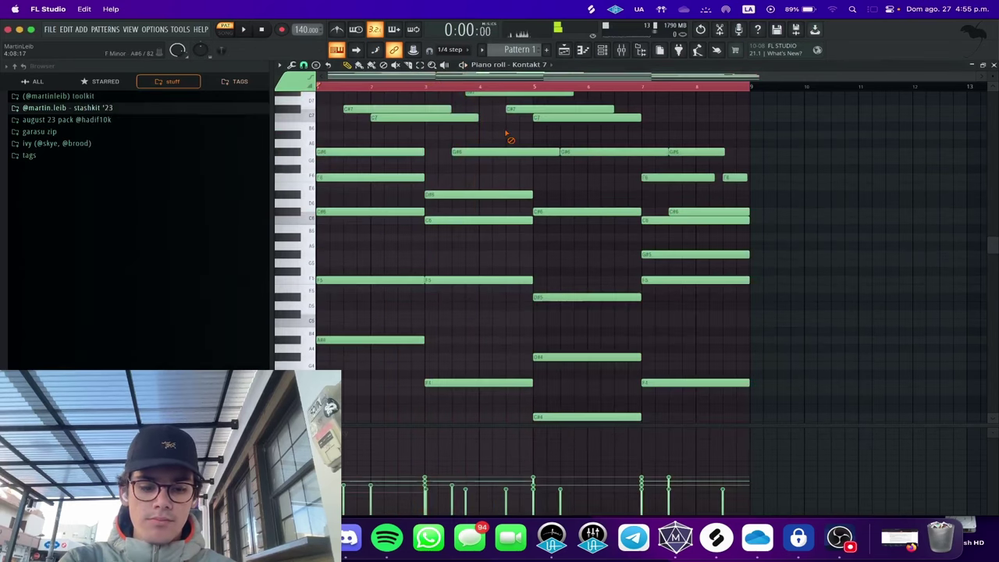
{"action": "scroll", "coordinate": [509, 101], "scroll_direction": "up", "scroll_amount": 2}
- Add Fruity Convolver after Blackhole on the Kontakt 7 mixer track and load its Blur White preset
{"action": "key", "text": "F6"}
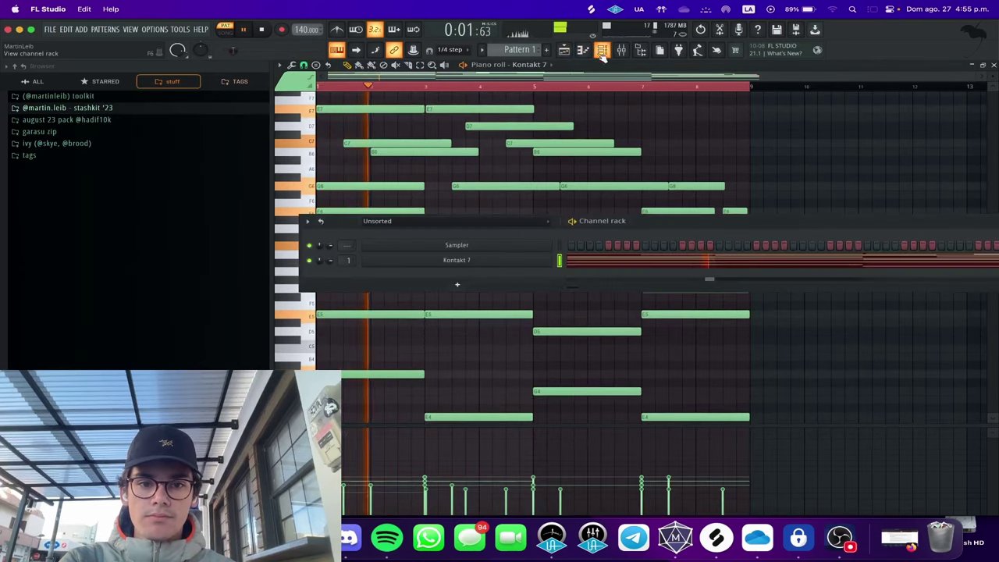
{"action": "double_click", "coordinate": [353, 258]}
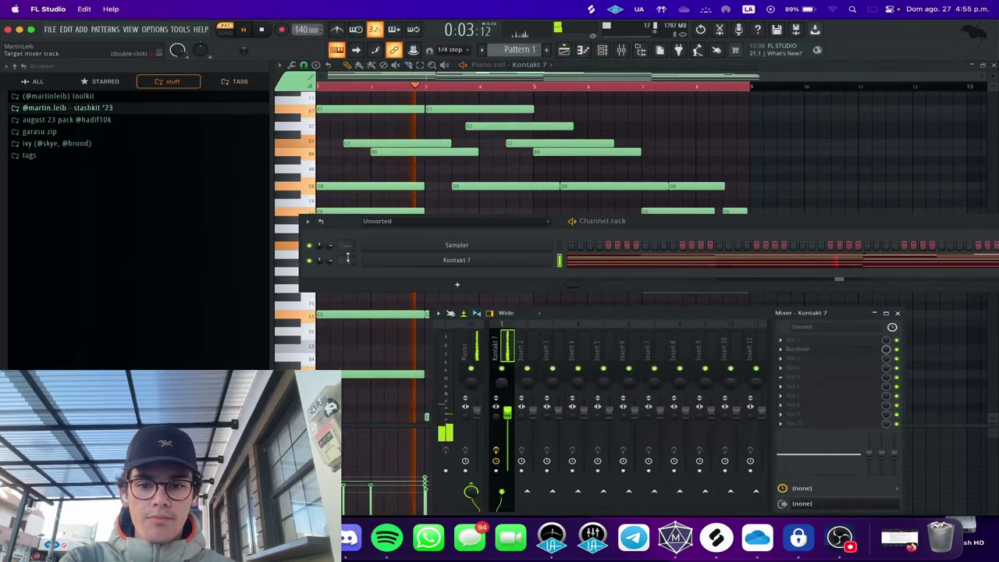
{"action": "left_click", "coordinate": [823, 362]}
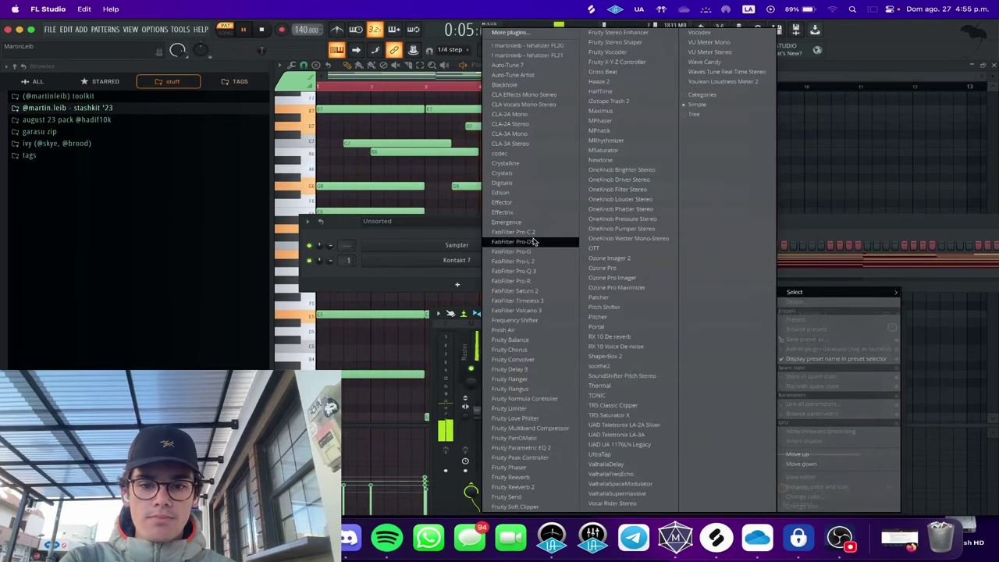
{"action": "left_click", "coordinate": [515, 359]}
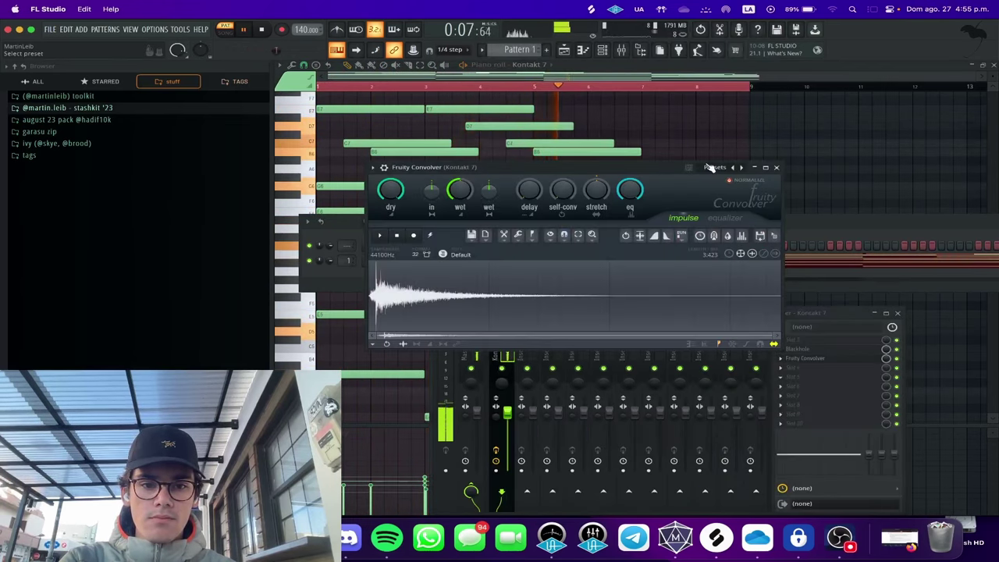
{"action": "left_click", "coordinate": [711, 167]}
{"action": "left_click", "coordinate": [456, 70]}
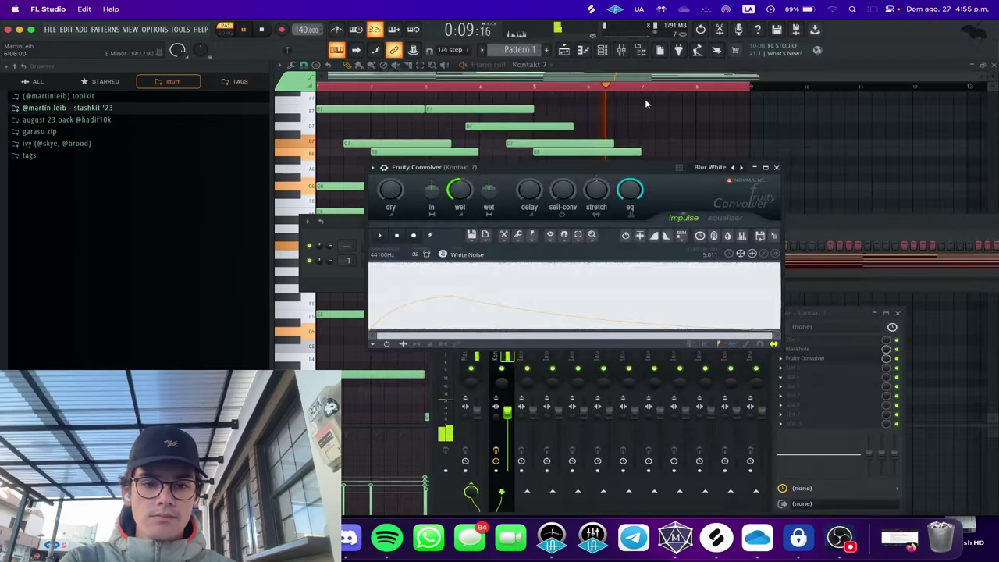
{"action": "left_click", "coordinate": [776, 168]}
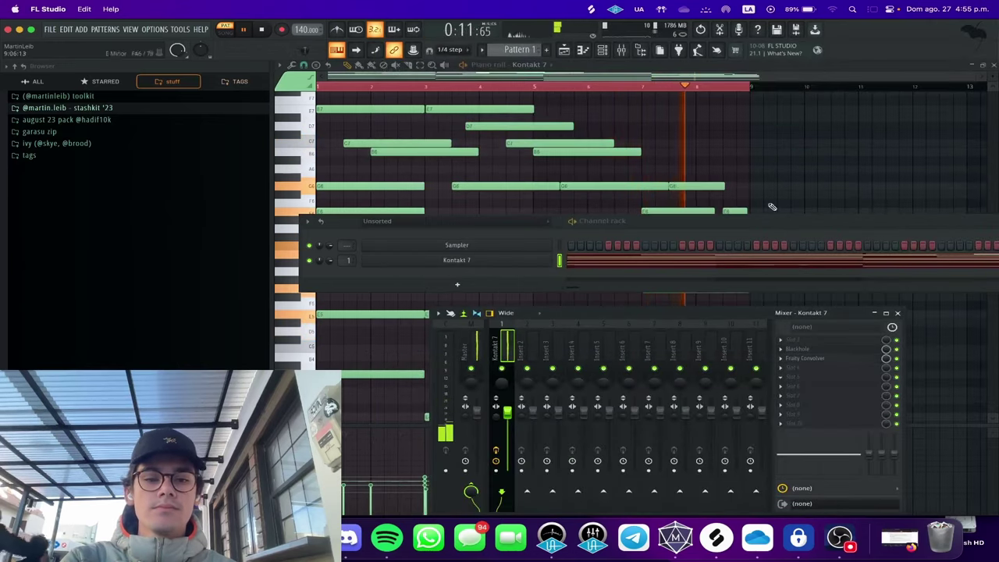
{"action": "left_click", "coordinate": [818, 376]}
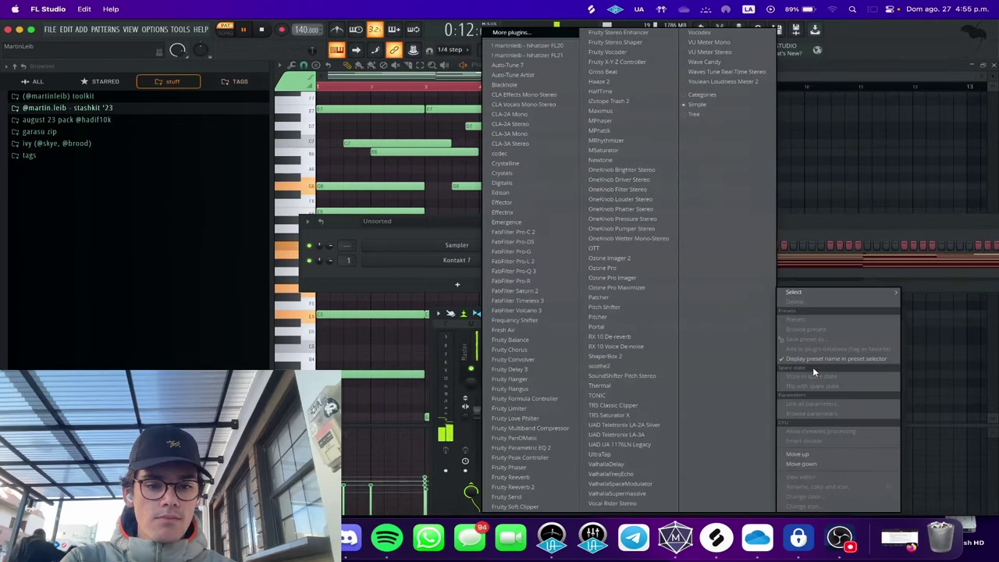
{"action": "left_click", "coordinate": [439, 244]}
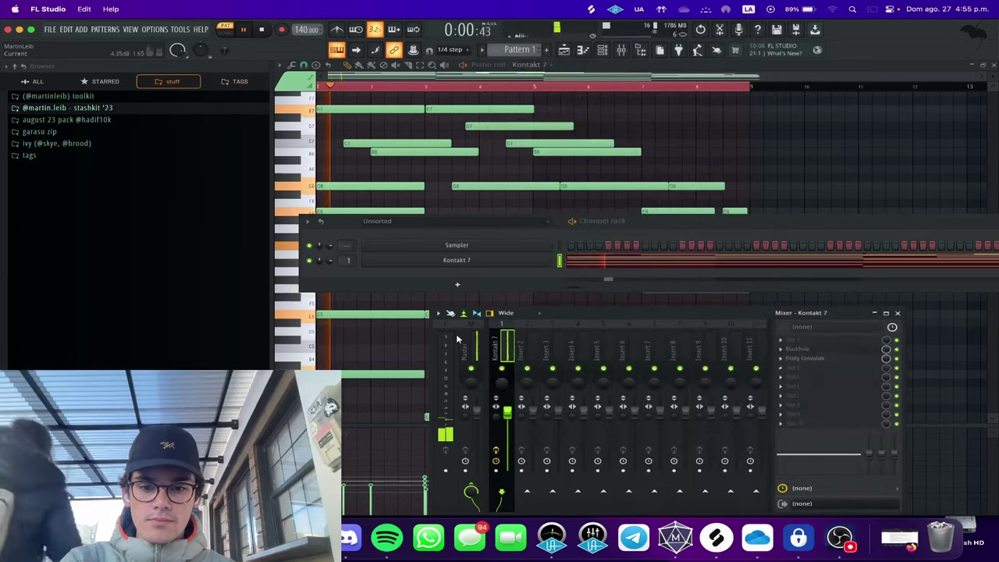
- Add a second Kontakt 7 instrument to the channel rack
{"action": "left_click", "coordinate": [467, 285]}
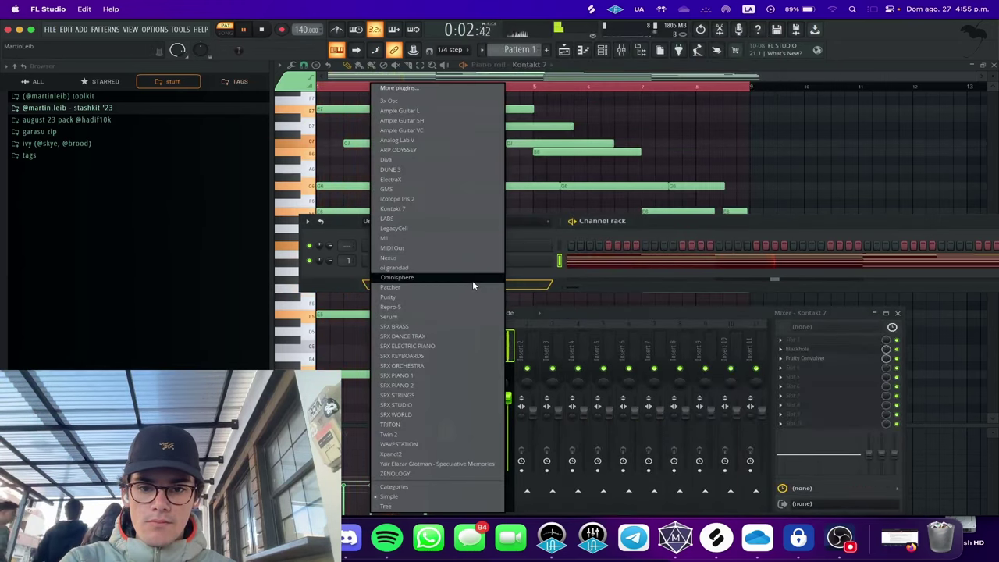
{"action": "left_click", "coordinate": [407, 209]}
- Raise the Mac's output volume, and switch to System Settings to look for the AirPods settings
{"action": "key", "text": "XF86AudioRaiseVolume"}
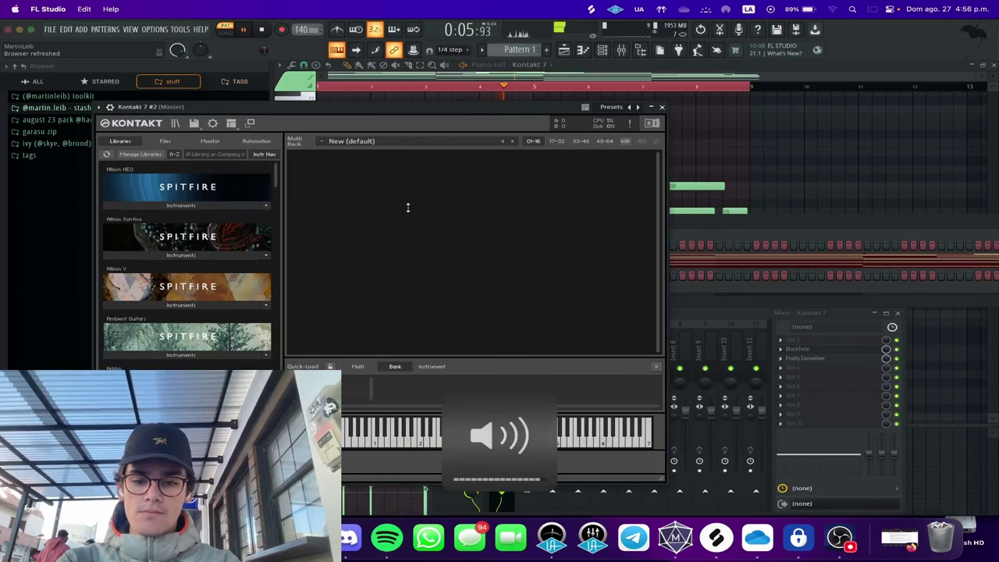
{"action": "left_click", "coordinate": [661, 9]}
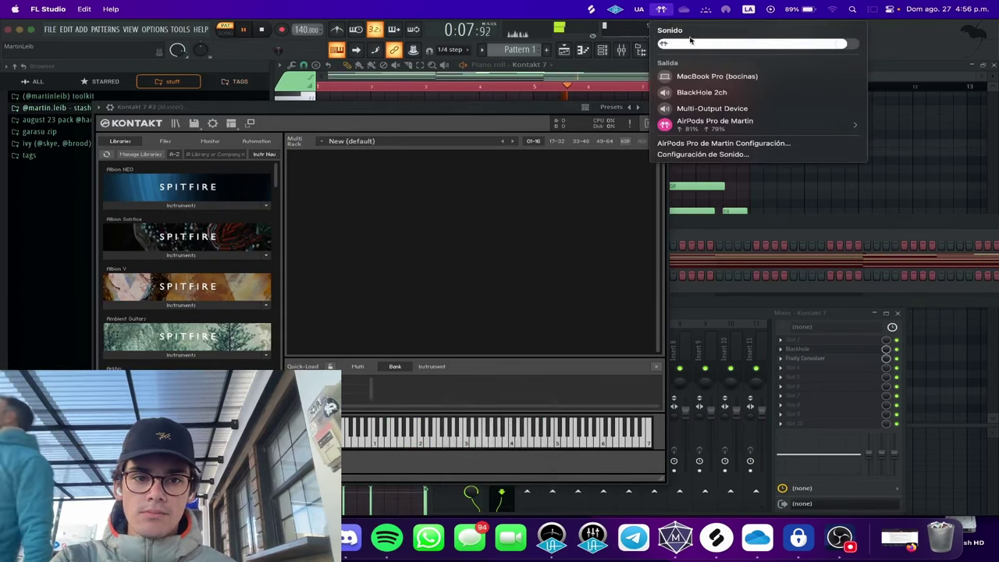
{"action": "left_click", "coordinate": [820, 143]}
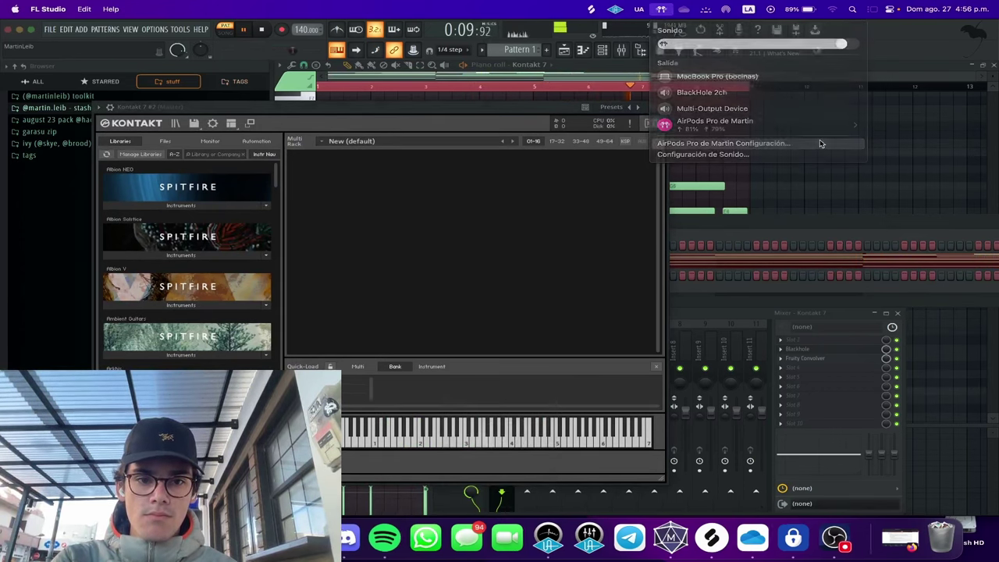
{"action": "scroll", "coordinate": [205, 261], "scroll_direction": "down", "scroll_amount": 5}
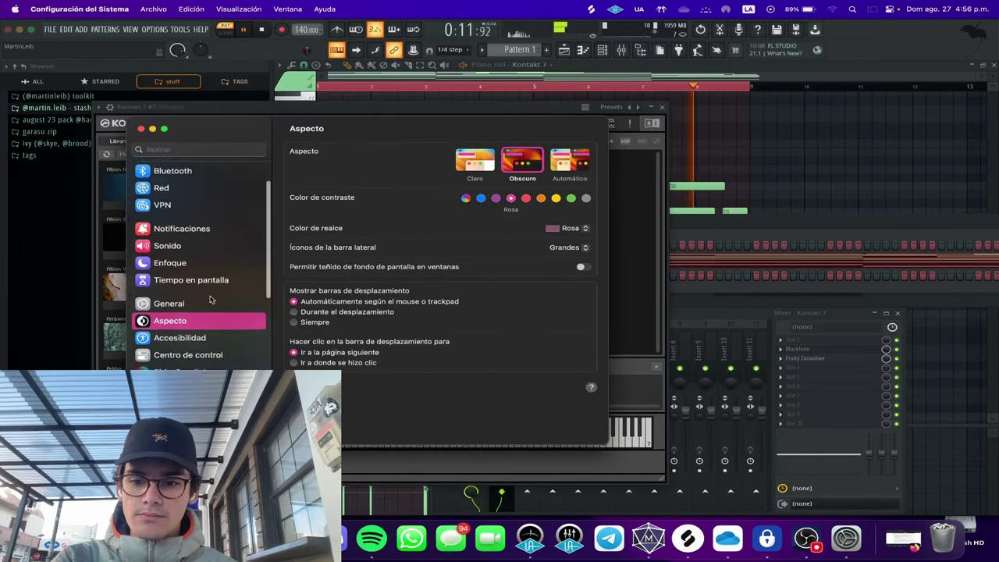
{"action": "scroll", "coordinate": [206, 262], "scroll_direction": "up", "scroll_amount": 2}
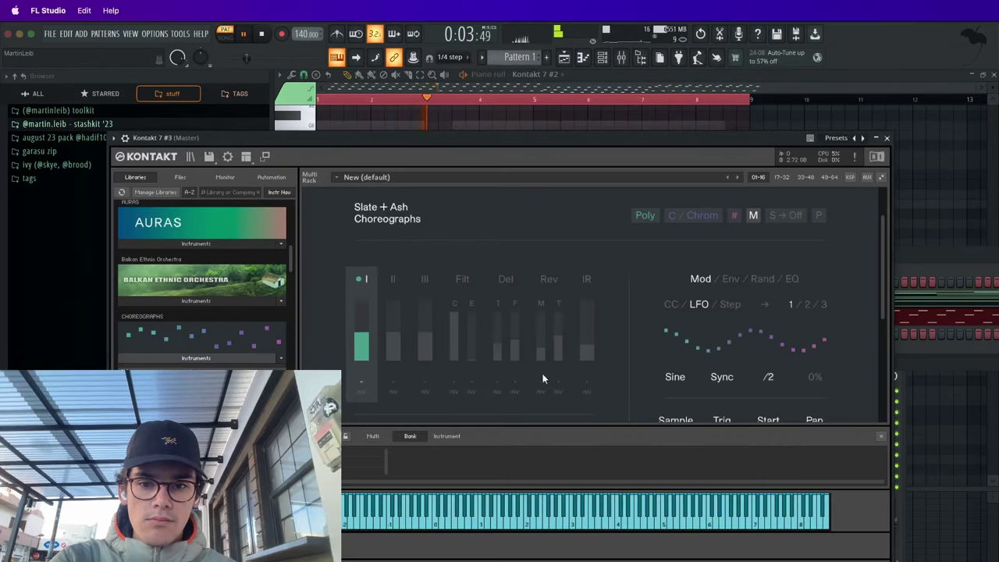
- Look through the controls of the Choreographs instrument loaded in the third Kontakt 7
{"action": "scroll", "coordinate": [544, 379], "scroll_direction": "down", "scroll_amount": 5}
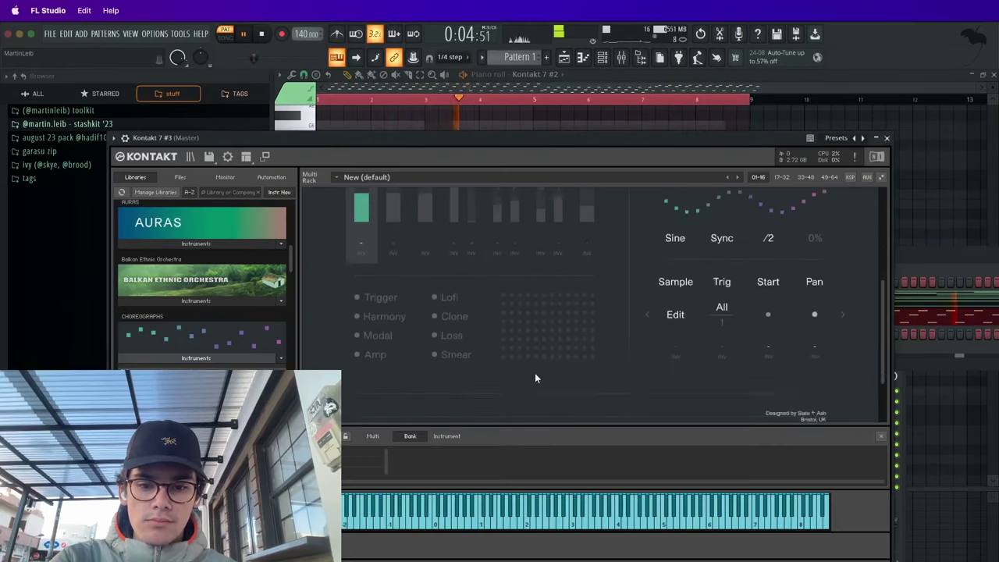
{"action": "scroll", "coordinate": [535, 378], "scroll_direction": "up", "scroll_amount": 5}
{"action": "scroll", "coordinate": [535, 378], "scroll_direction": "up", "scroll_amount": 3}
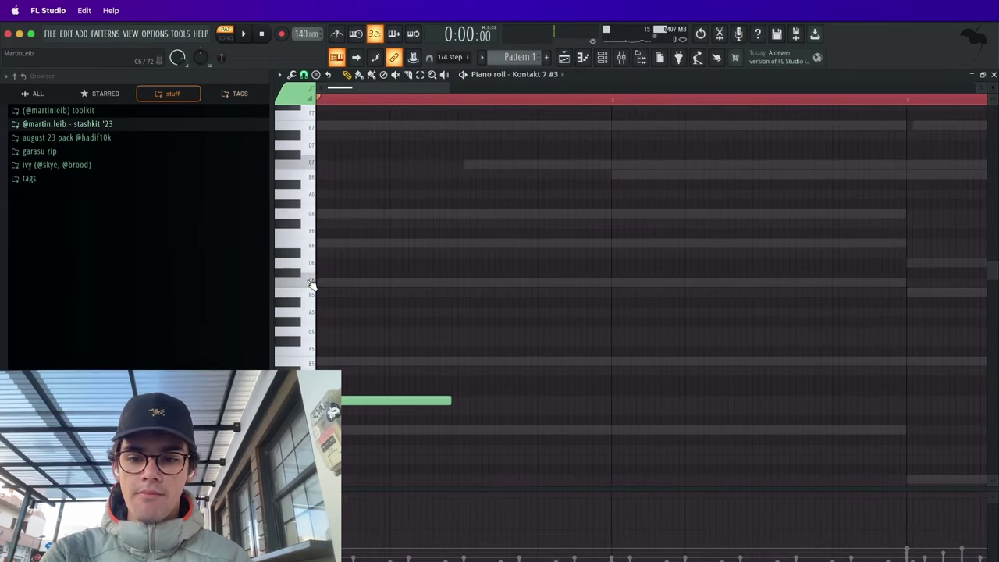
- Build a repeating arpeggio for the third Kontakt 7: E5, C6, B5, E6 in bars 1–2 and E5, D6, B5, G6 in bars 3–4
{"action": "key", "text": "space"}
{"action": "scroll", "coordinate": [312, 284], "scroll_direction": "up", "scroll_amount": 1}
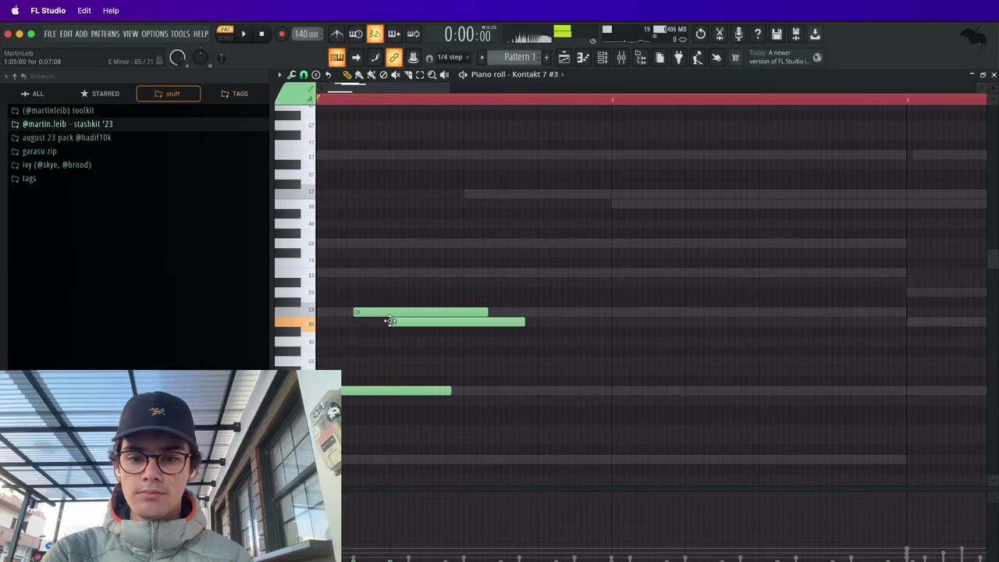
{"action": "key", "text": "space"}
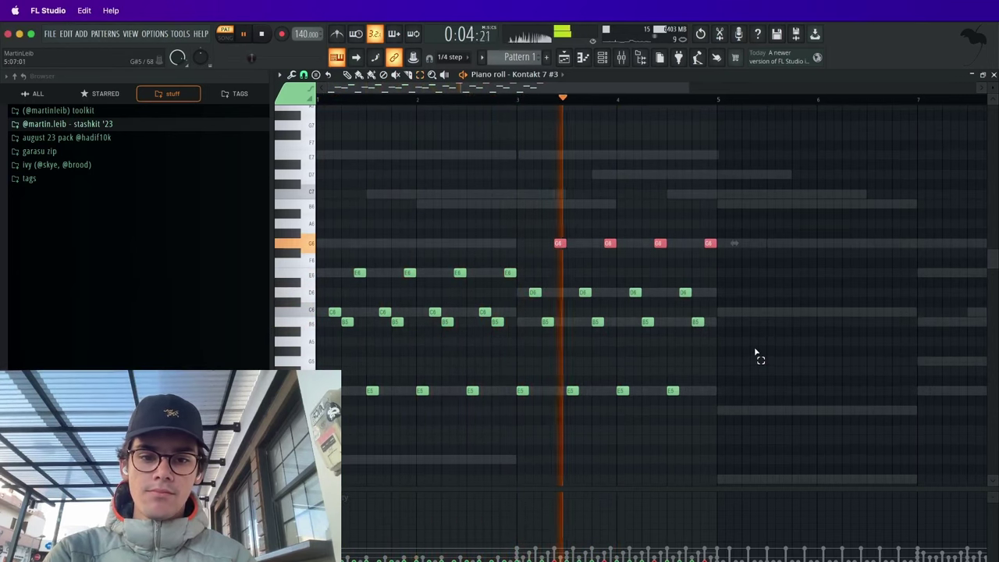
{"action": "left_click", "coordinate": [771, 434]}
{"action": "key", "text": "space"}
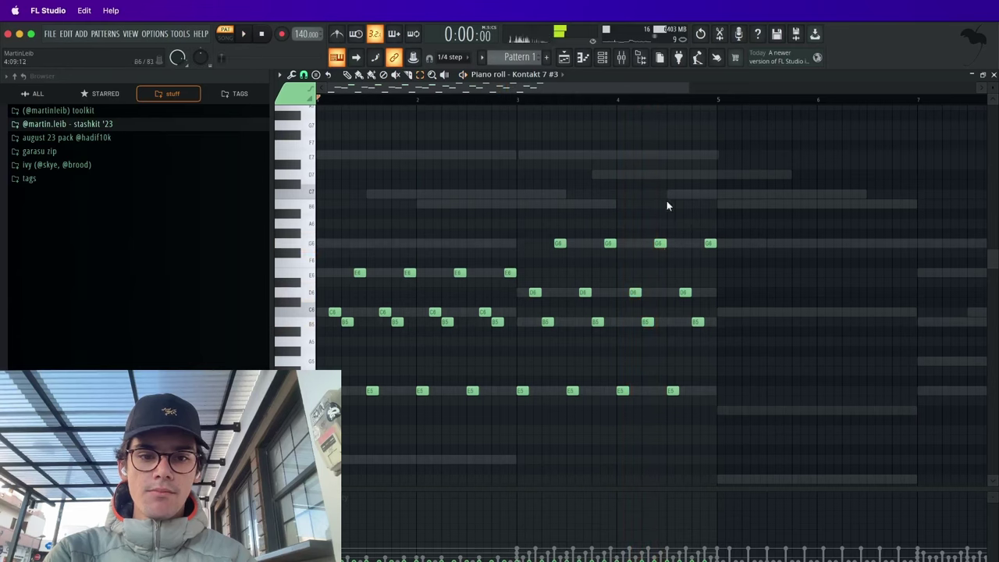
- Change the last four arpeggio notes of bar 4 to C7, B6, G6 and E6, and duplicate the four bars into bars 5–8
{"action": "scroll", "coordinate": [735, 217], "scroll_direction": "right", "scroll_amount": 1}
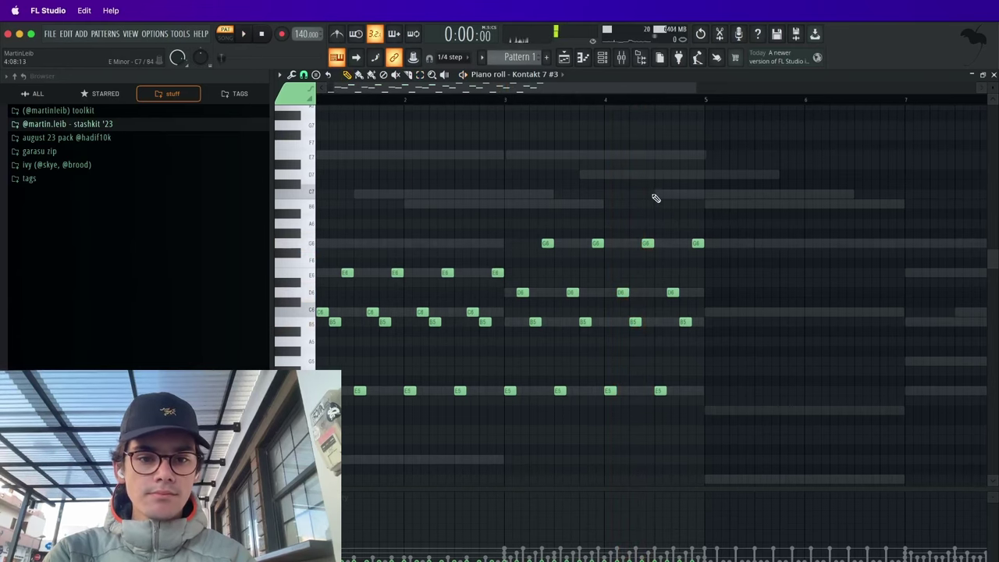
{"action": "scroll", "coordinate": [655, 195], "scroll_direction": "up", "scroll_amount": 1}
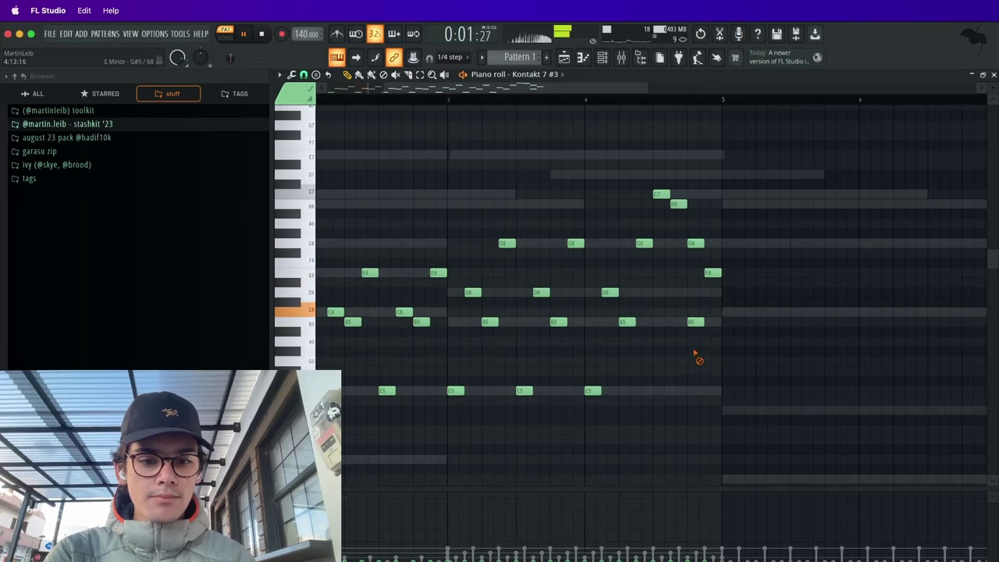
{"action": "scroll", "coordinate": [697, 306], "scroll_direction": "down", "scroll_amount": 2}
{"action": "key", "text": "ctrl+b"}
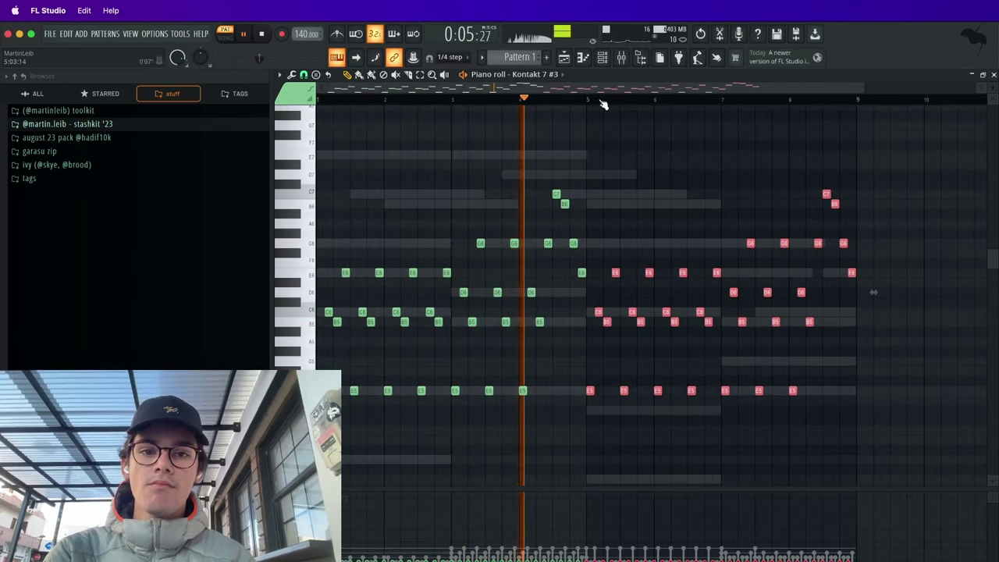
- Route the third Kontakt 7 to mixer insert 3, and load Portal there with the SOLARFLARE preset
{"action": "left_click", "coordinate": [624, 58]}
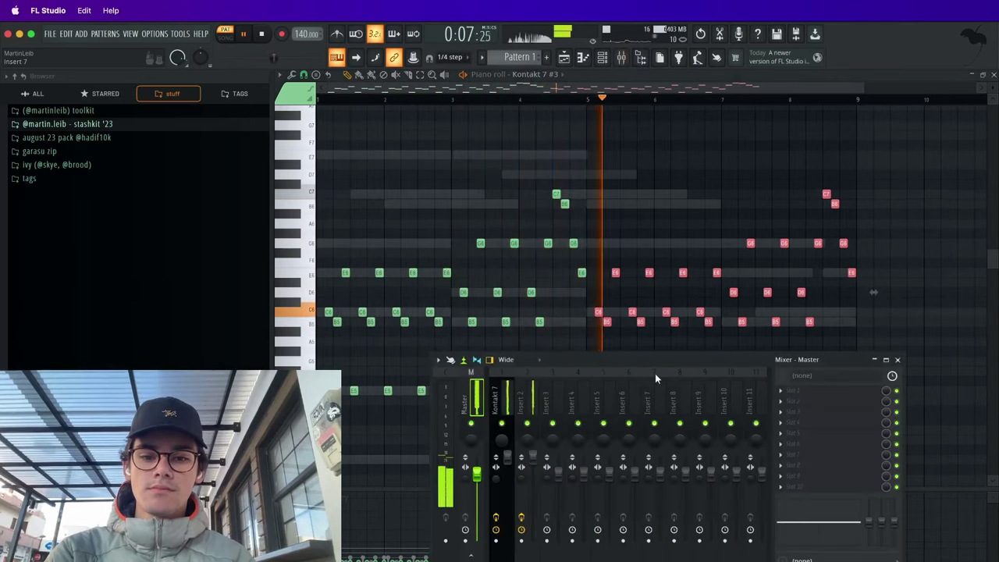
{"action": "key", "text": "F6"}
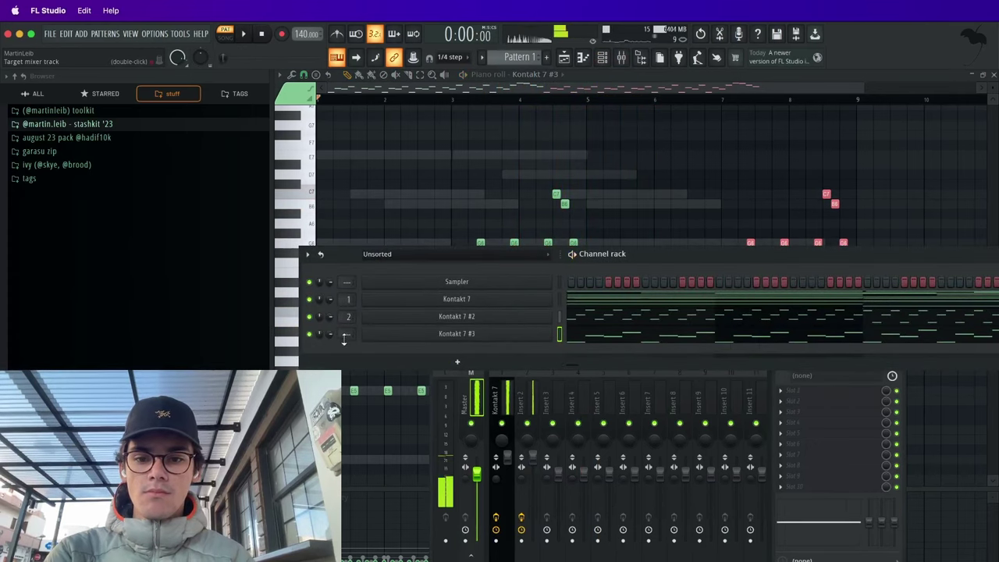
{"action": "key", "text": "space"}
{"action": "left_click", "coordinate": [832, 390]}
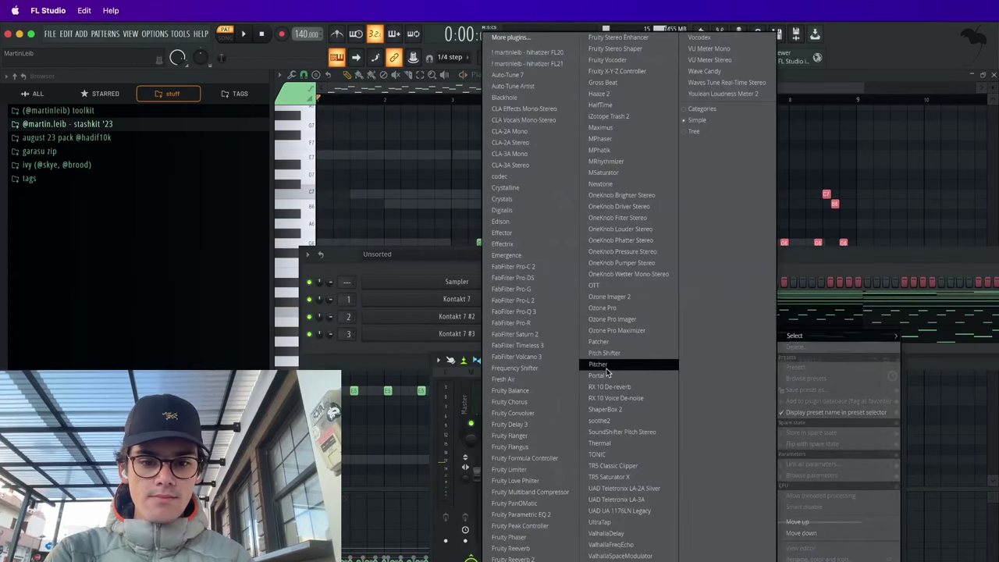
{"action": "left_click", "coordinate": [599, 376]}
{"action": "scroll", "coordinate": [288, 315], "scroll_direction": "down", "scroll_amount": 2}
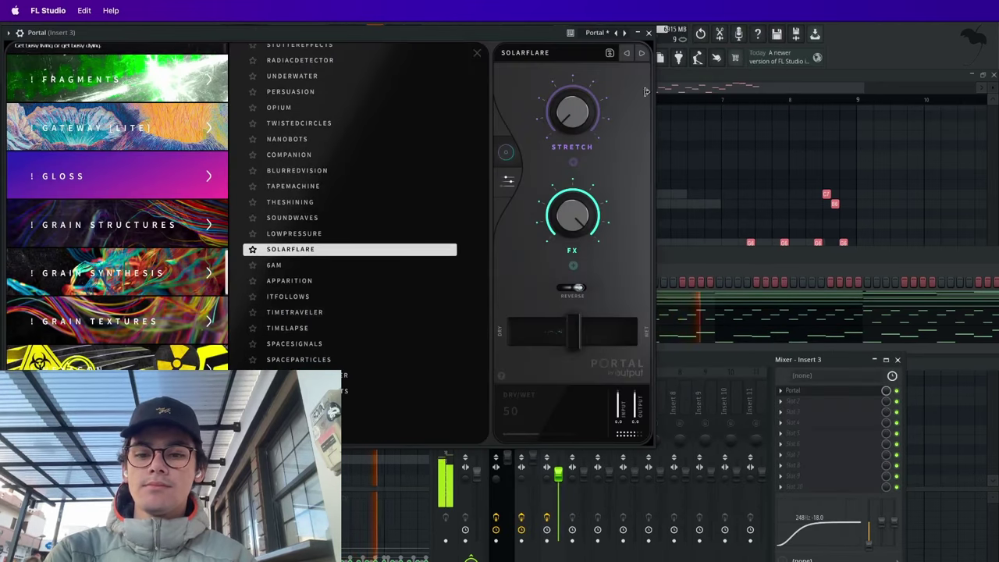
{"action": "left_click", "coordinate": [648, 33]}
- Add Crystals to insert 3 with pitch A 0 c, reverb decay 0.36 seconds, feedback 29 and 24, and reverse delays 978 and 303 ms
{"action": "left_click", "coordinate": [796, 390]}
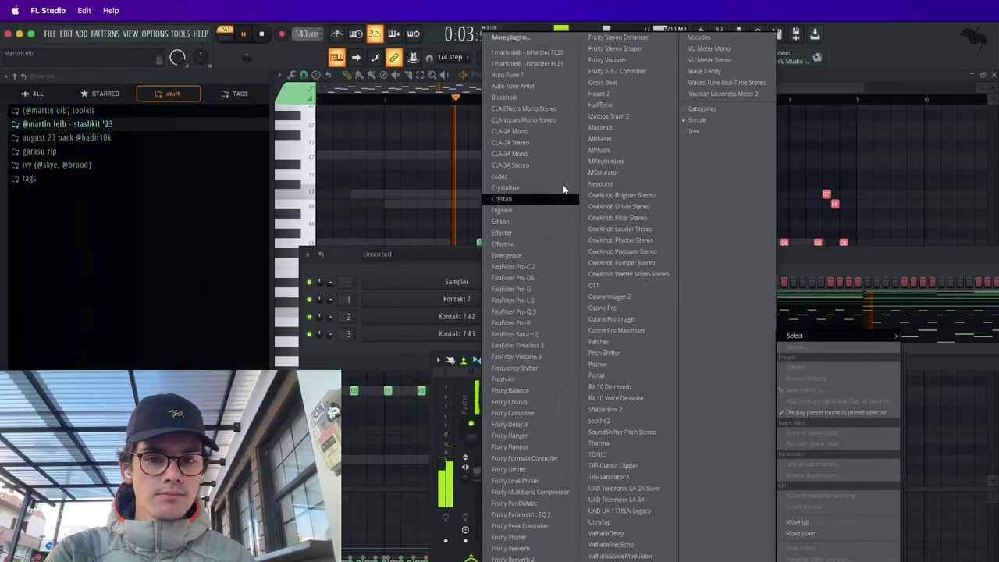
{"action": "left_click", "coordinate": [509, 196]}
{"action": "left_click_drag", "start_coordinate": [369, 279], "coordinate": [376, 277]}
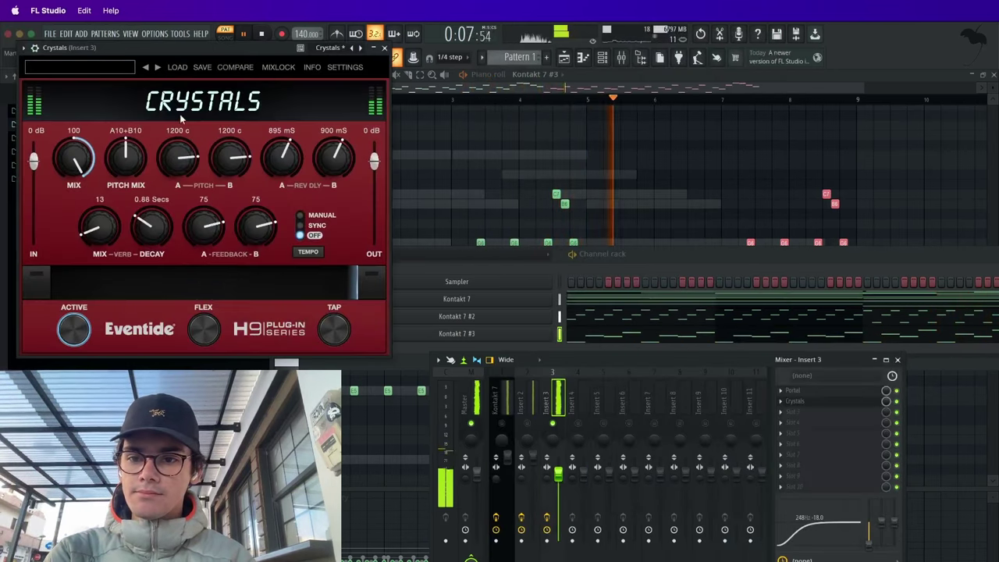
{"action": "double_click", "coordinate": [179, 137]}
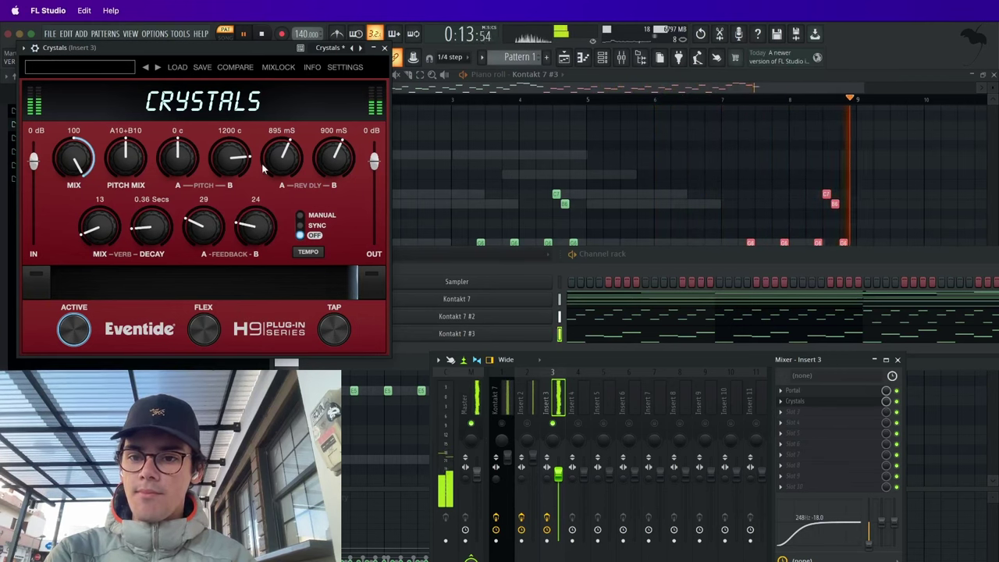
{"action": "left_click_drag", "start_coordinate": [281, 163], "coordinate": [328, 158]}
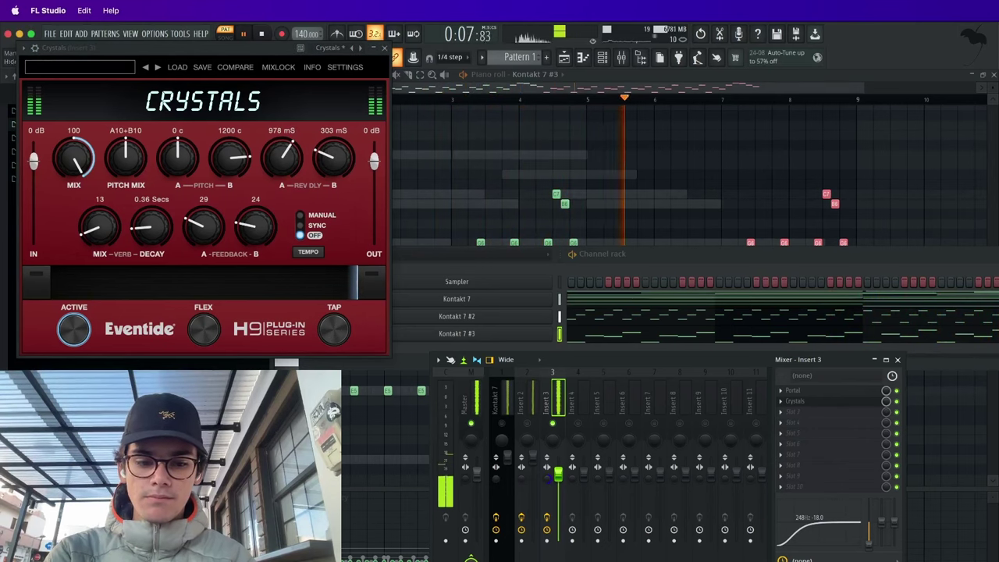
- Add Fruity Convolver after Crystals on insert 3, and load its Blur White preset
{"action": "left_click", "coordinate": [819, 401]}
{"action": "left_click", "coordinate": [819, 401]}
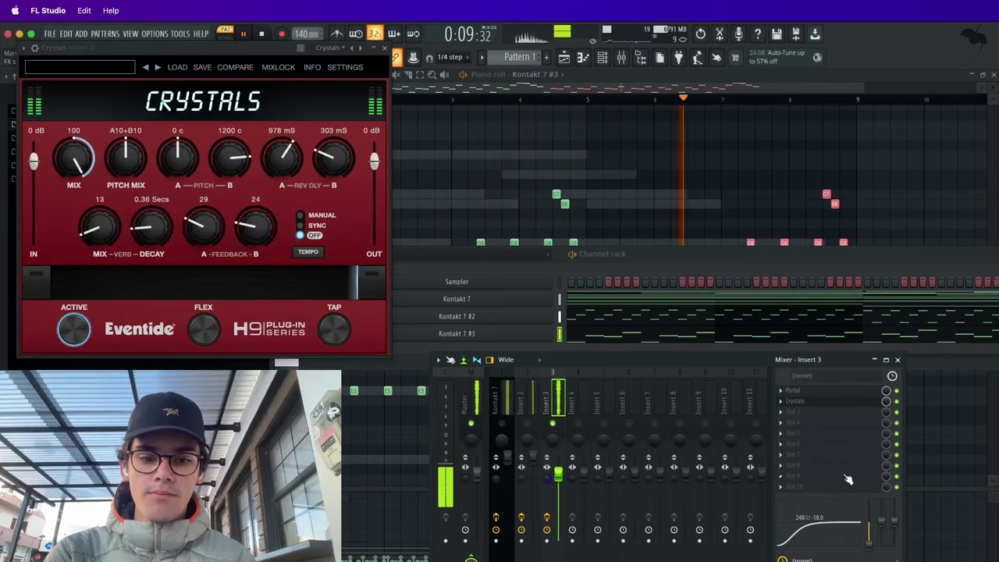
{"action": "left_click", "coordinate": [831, 416]}
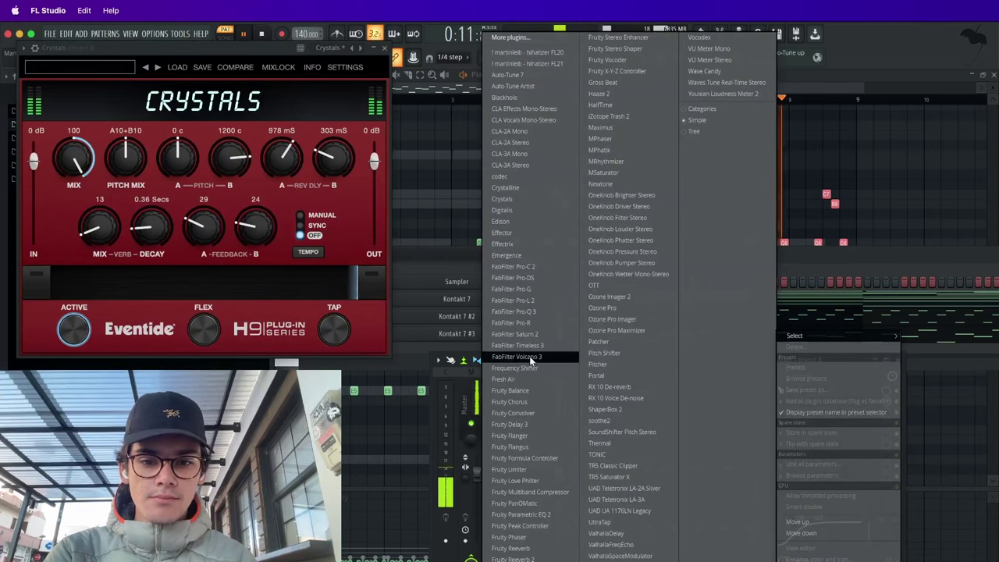
{"action": "left_click", "coordinate": [533, 413]}
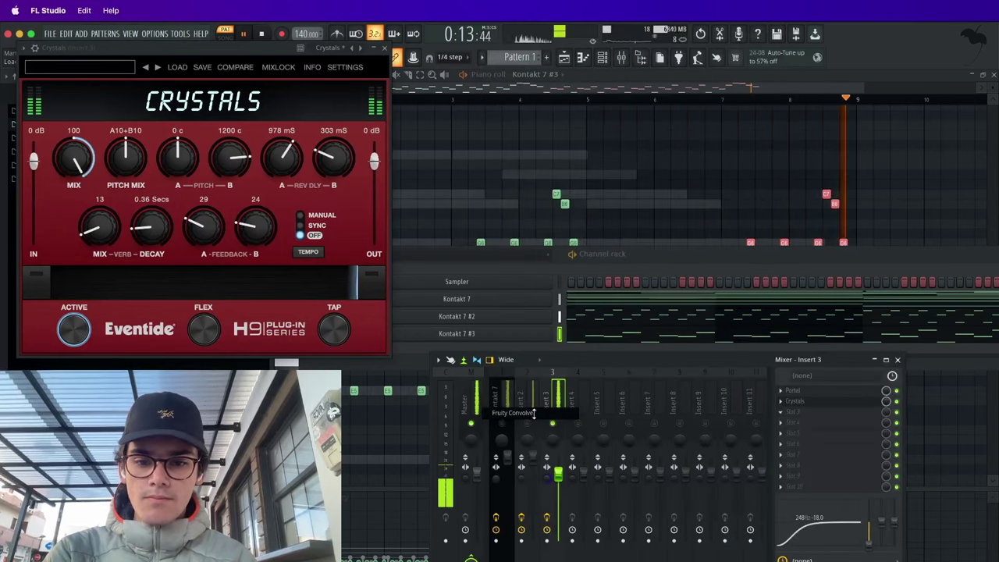
{"action": "key", "text": "space"}
{"action": "left_click", "coordinate": [667, 137]}
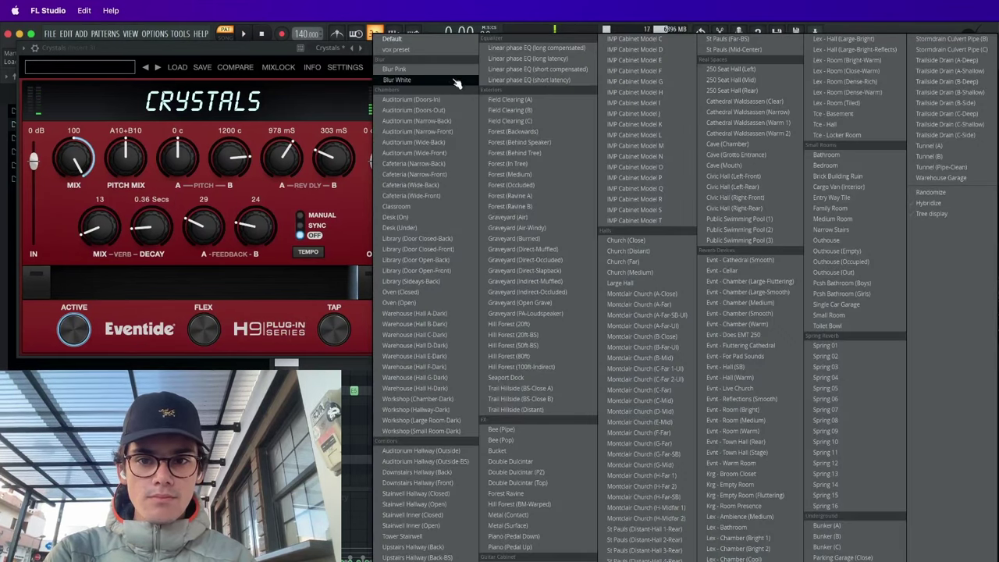
{"action": "left_click", "coordinate": [457, 83]}
{"action": "key", "text": "space"}
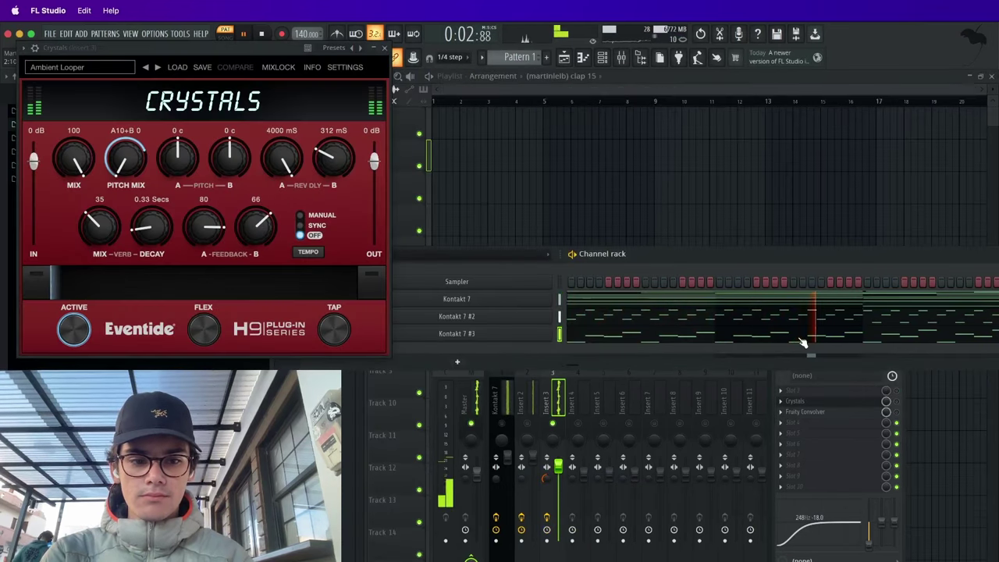
- Transpose the whole arpeggio of the third Kontakt 7 down one octave
{"action": "double_click", "coordinate": [806, 345]}
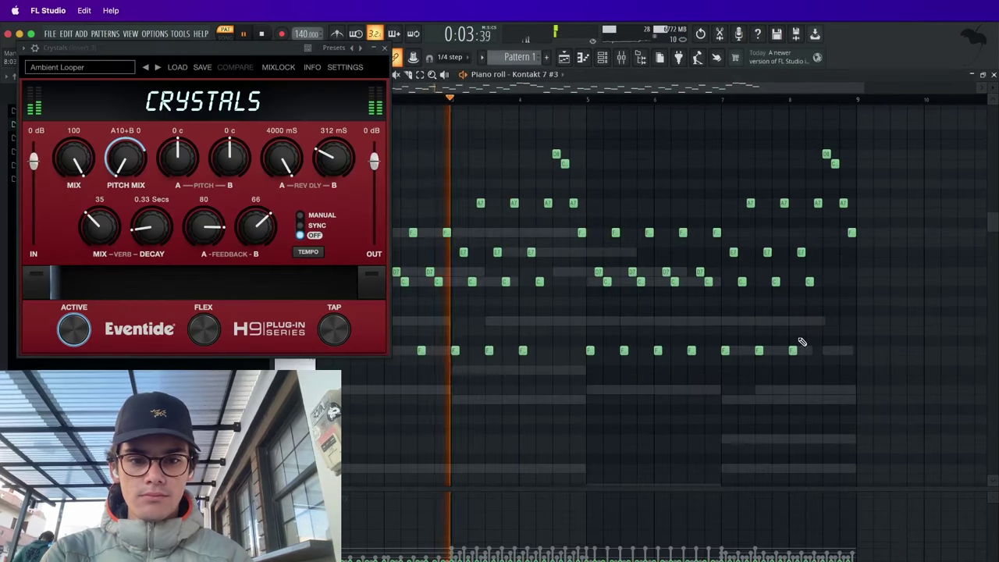
{"action": "key", "text": "space"}
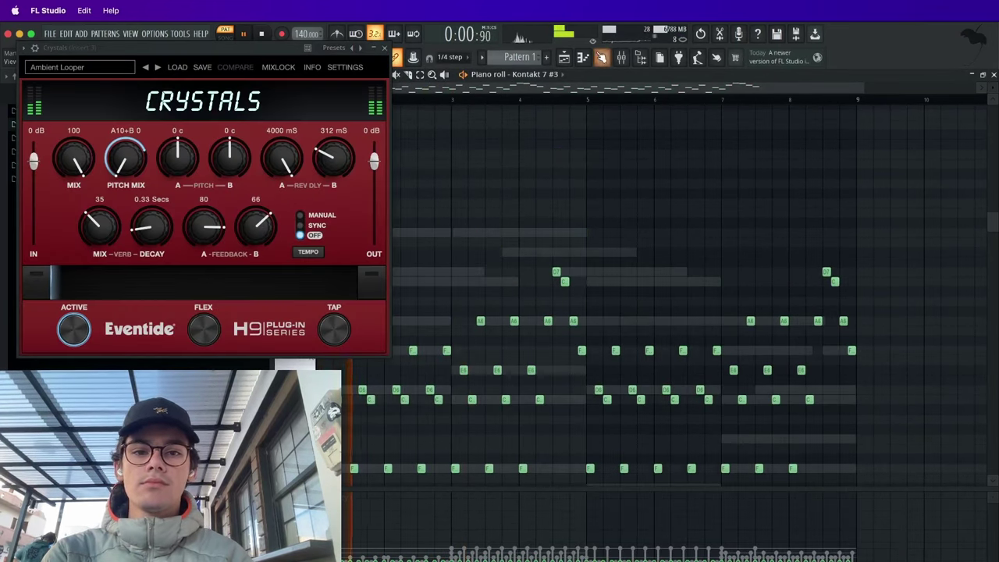
- Load the Mktemp snapshot from the Atmosphere category into Choreographs in the third Kontakt 7
{"action": "left_click", "coordinate": [601, 57]}
{"action": "left_click", "coordinate": [511, 336]}
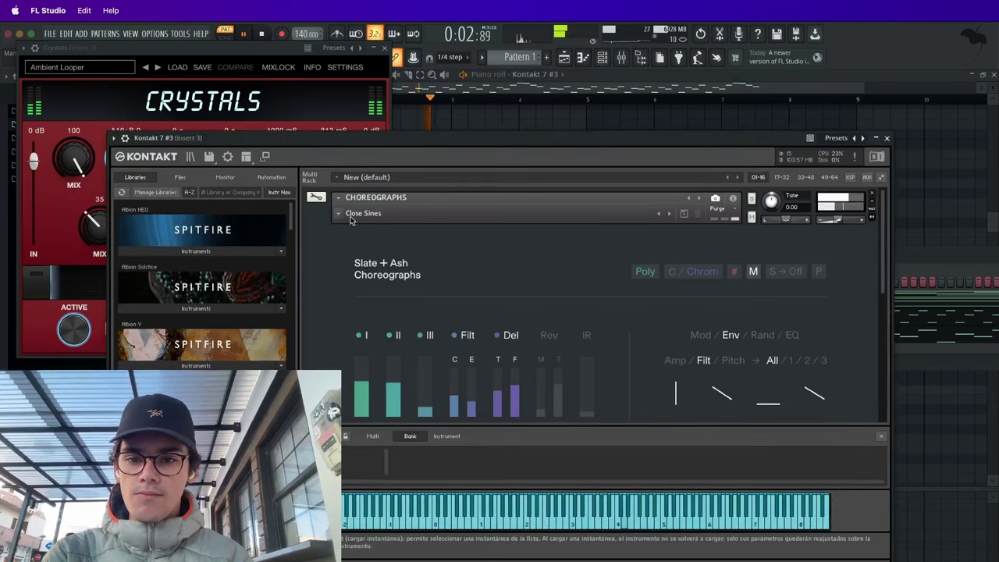
{"action": "left_click", "coordinate": [343, 217]}
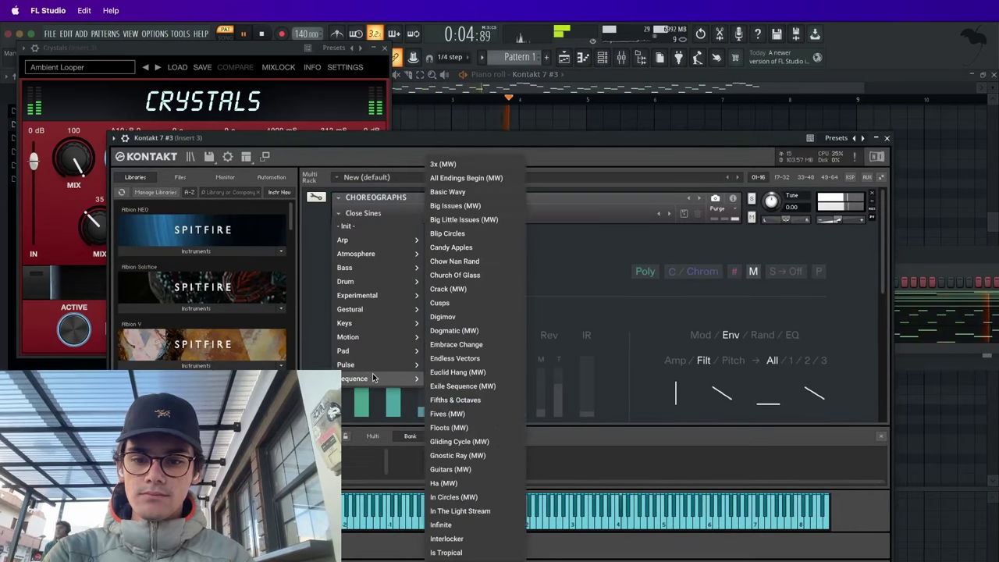
{"action": "left_click", "coordinate": [383, 252]}
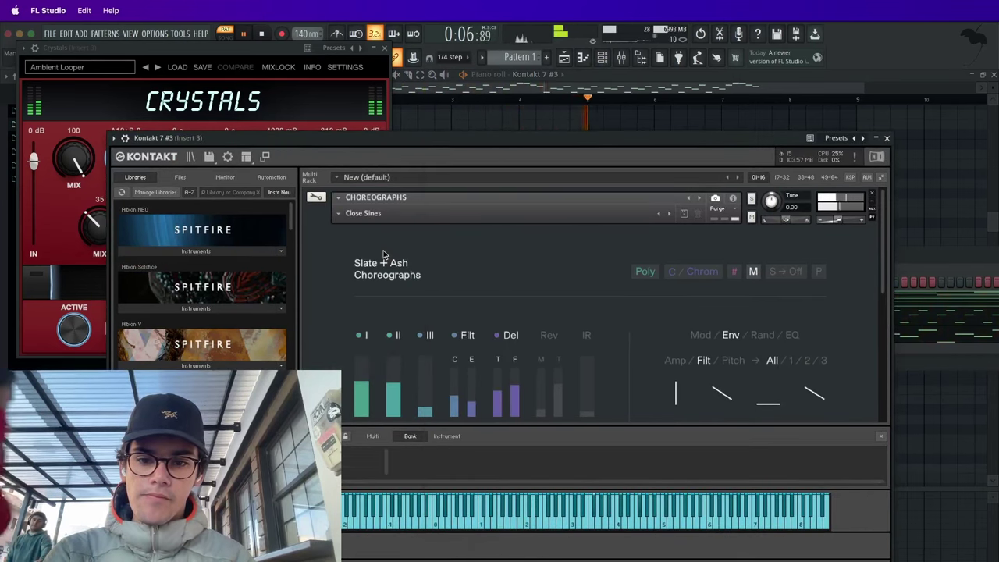
{"action": "left_click", "coordinate": [337, 215]}
{"action": "mouse_move", "coordinate": [367, 254]}
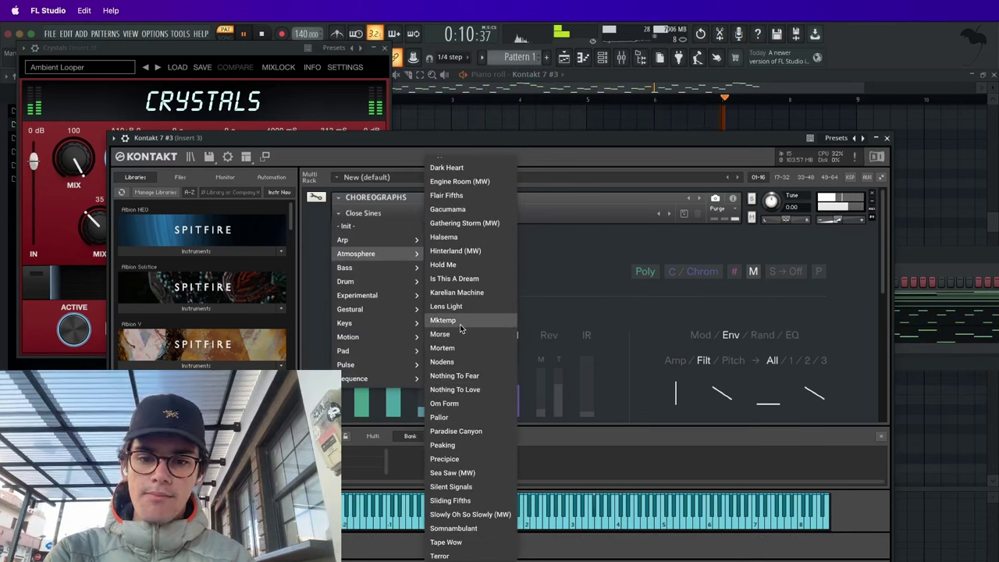
{"action": "left_click", "coordinate": [459, 322]}
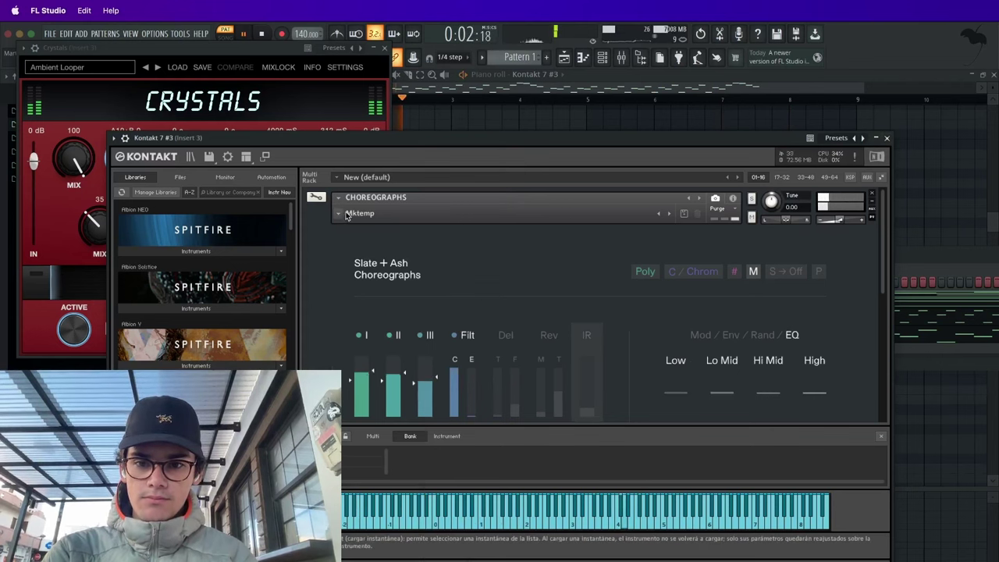
{"action": "left_click", "coordinate": [887, 138]}
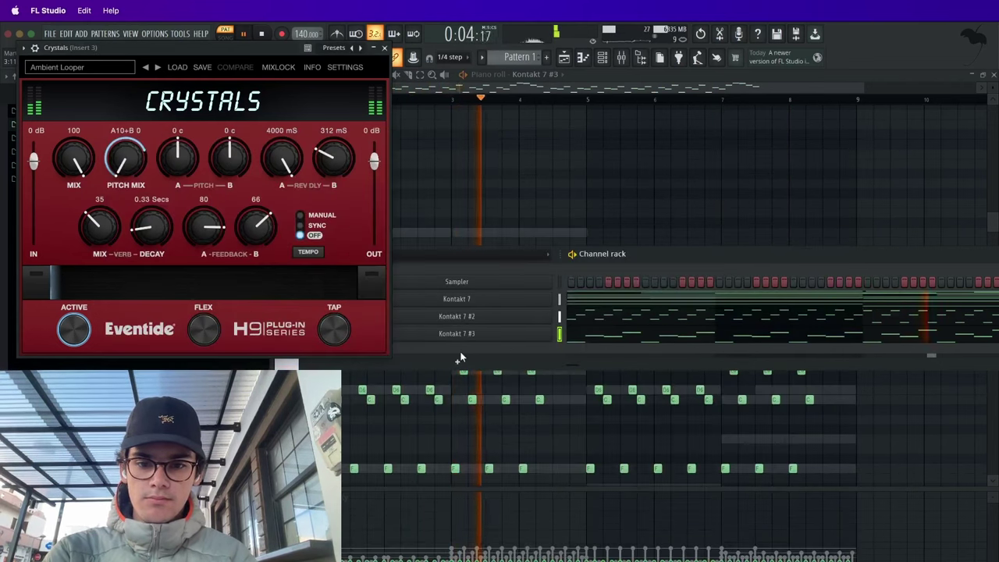
- Delete the third Kontakt 7 channel, and open the stashkit '23 sample folder in the browser
{"action": "left_click", "coordinate": [384, 47]}
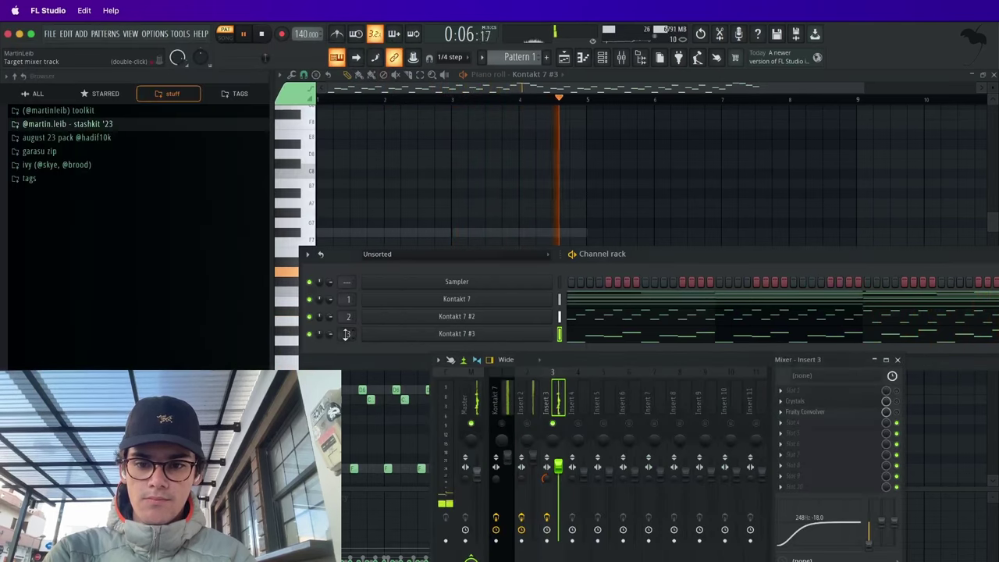
{"action": "key", "text": "F9"}
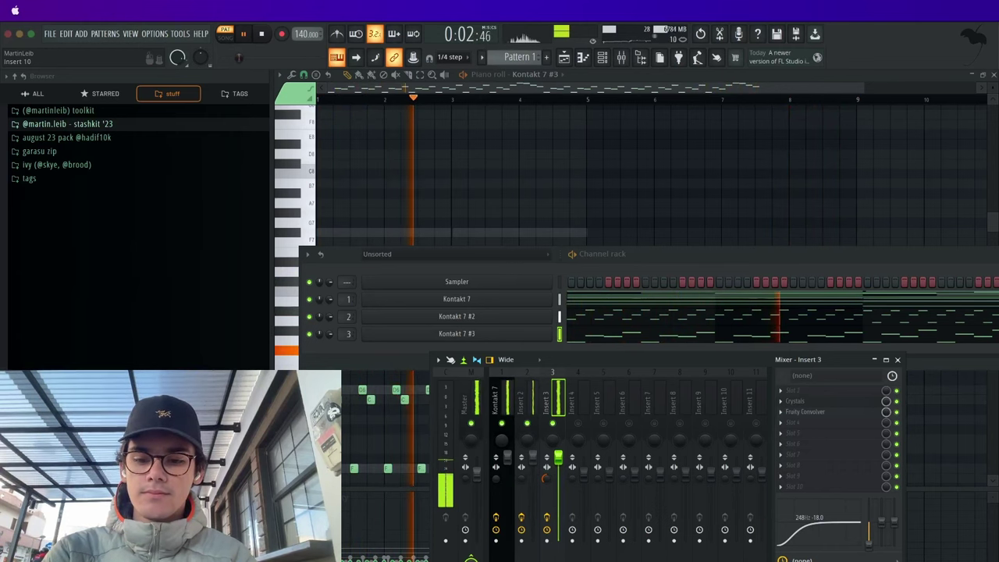
{"action": "right_click", "coordinate": [528, 335]}
{"action": "left_click", "coordinate": [570, 456]}
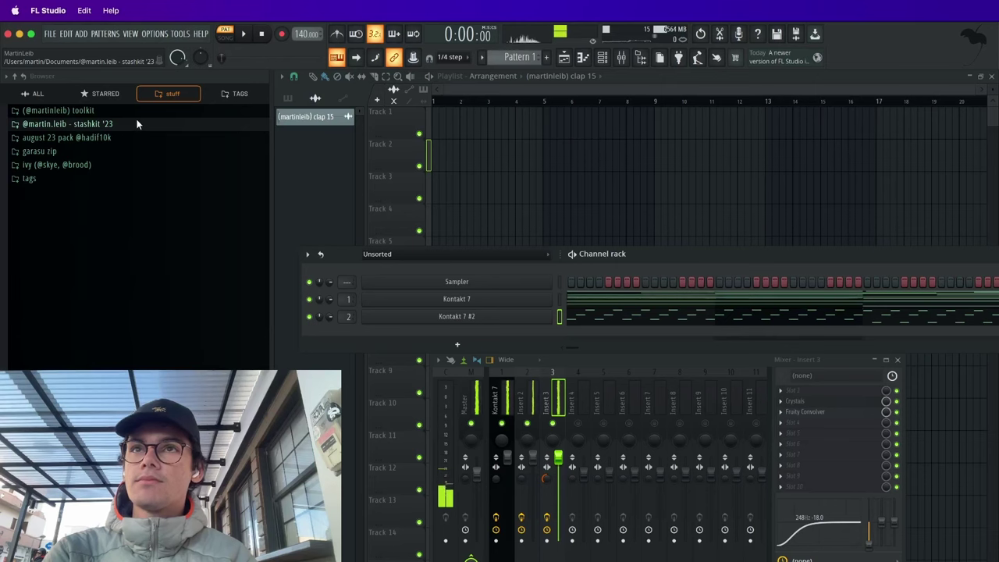
{"action": "left_click", "coordinate": [130, 124]}
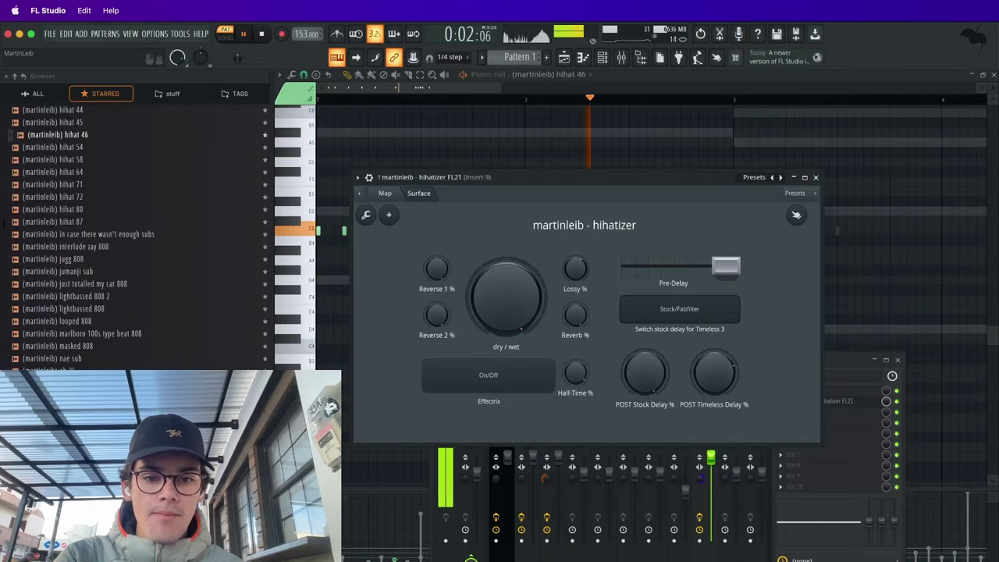
- Extend the hihat 46 notes with quick legato, and duplicate the two-bar pattern until it fills eight bars
{"action": "left_click", "coordinate": [815, 178]}
{"action": "right_click", "coordinate": [753, 202]}
{"action": "key", "text": "space"}
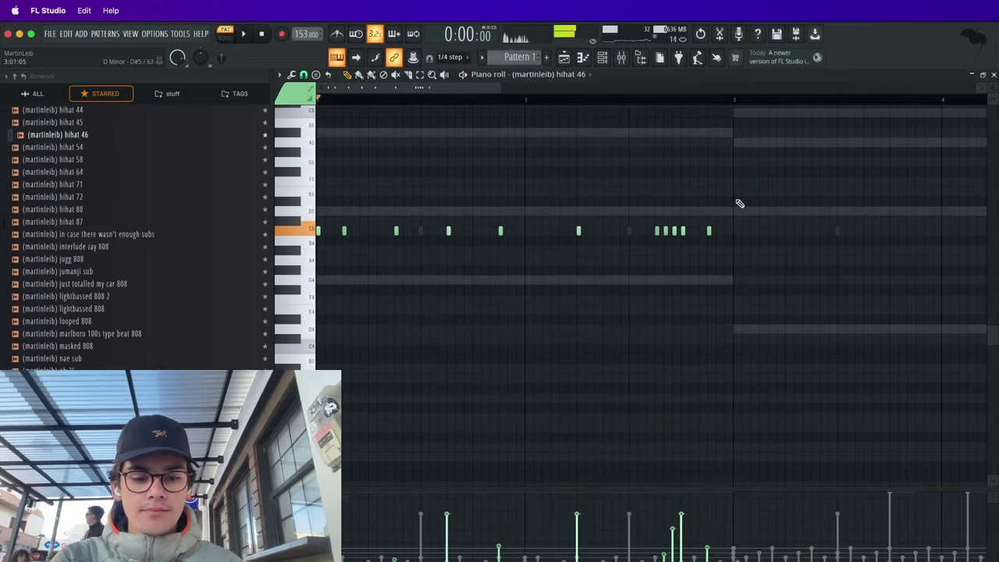
{"action": "key", "text": "super+l"}
{"action": "scroll", "coordinate": [740, 204], "scroll_direction": "down", "scroll_amount": 3}
{"action": "key", "text": "ctrl+b"}
{"action": "key", "text": "space"}
{"action": "scroll", "coordinate": [739, 204], "scroll_direction": "down", "scroll_amount": 2}
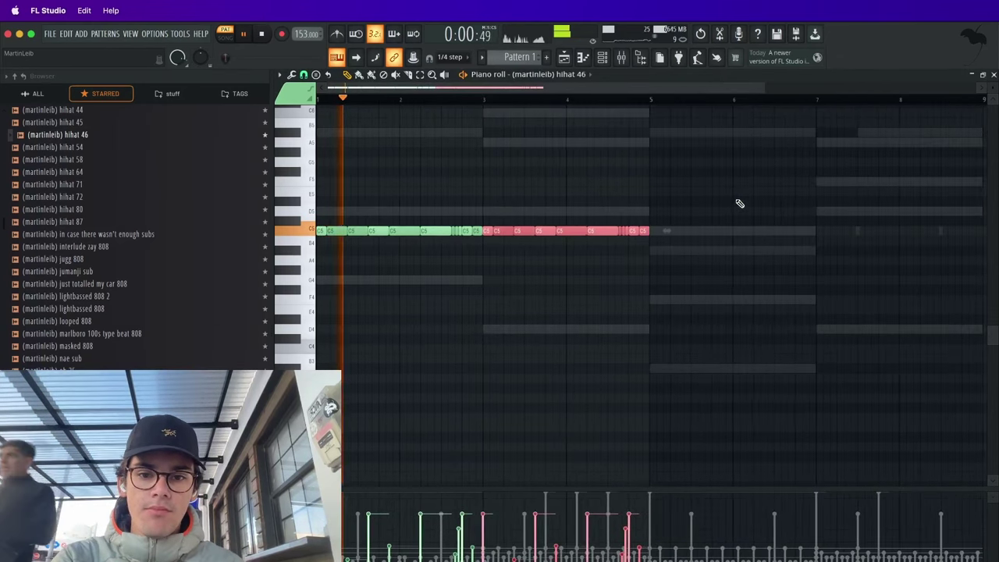
{"action": "key", "text": "ctrl+d"}
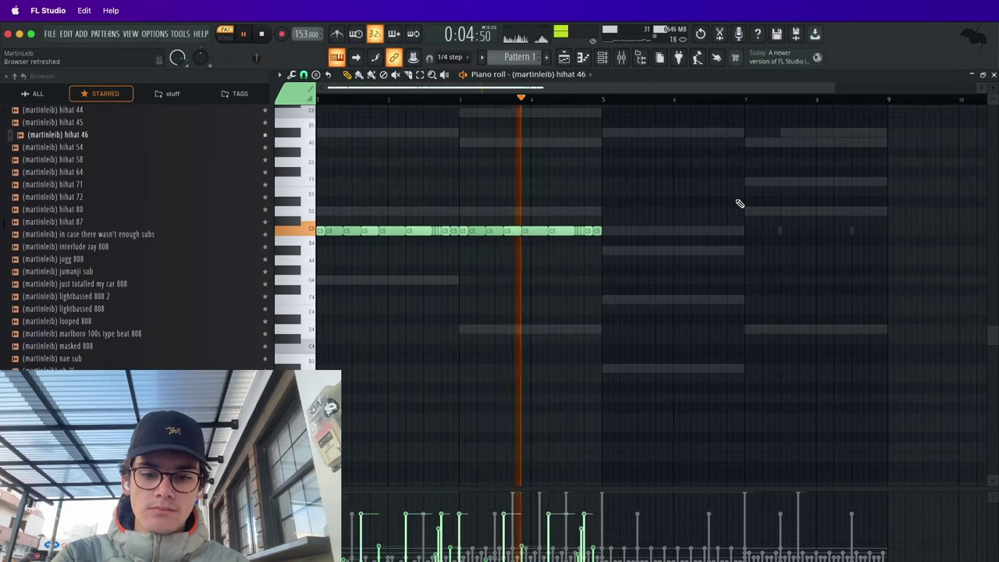
{"action": "key", "text": "ctrl+b"}
- Delete the short roll notes and final hit at the end of bar 4, and move the remaining hit down to G4
{"action": "scroll", "coordinate": [562, 236], "scroll_direction": "up", "scroll_amount": 2}
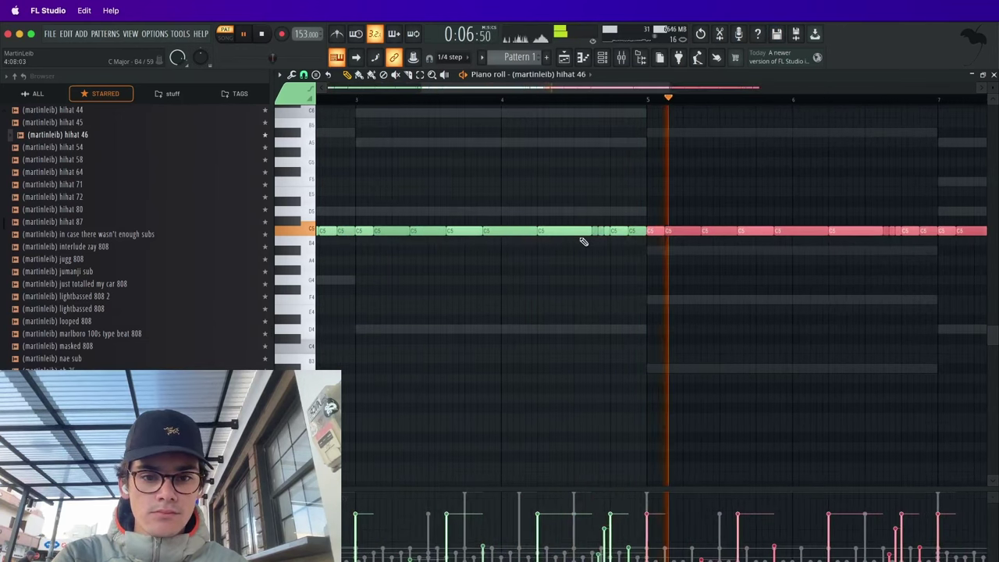
{"action": "key", "text": "space"}
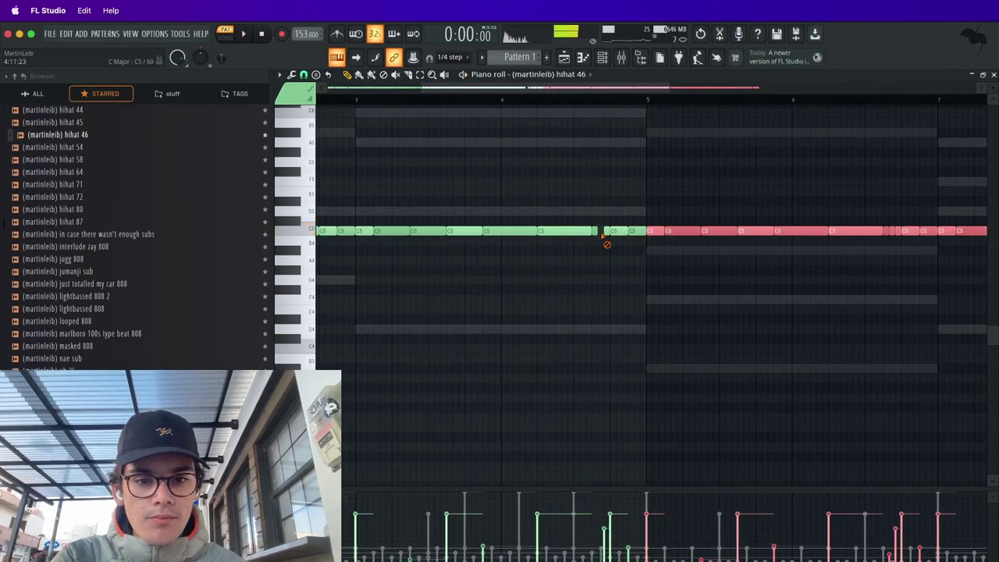
{"action": "left_click", "coordinate": [622, 232]}
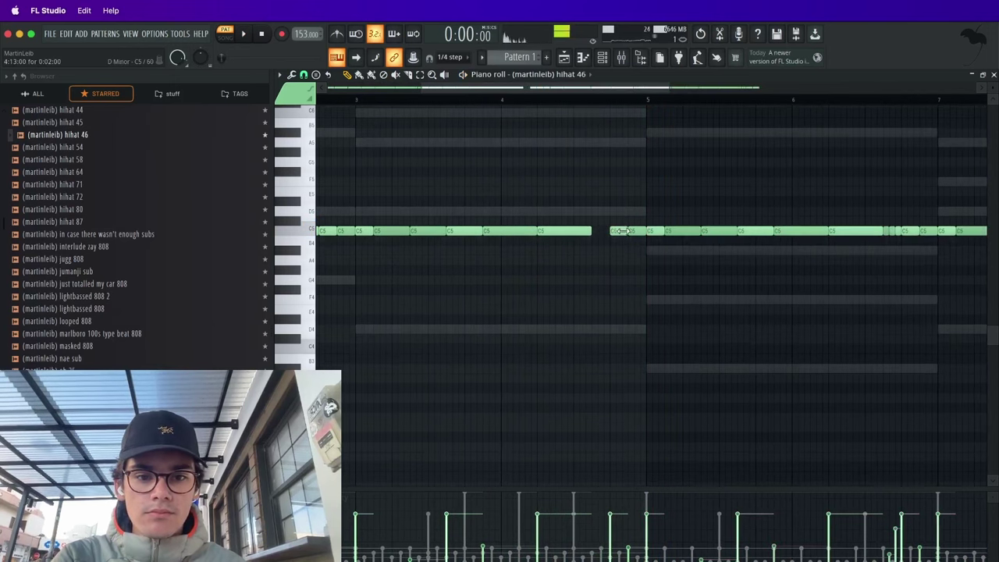
{"action": "left_click_drag", "start_coordinate": [622, 231], "coordinate": [618, 282]}
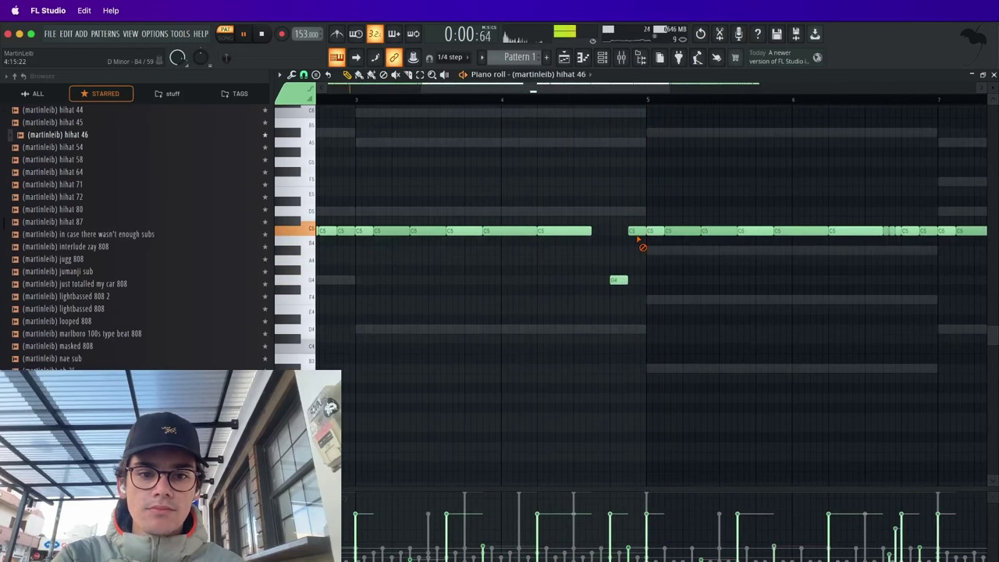
{"action": "scroll", "coordinate": [638, 238], "scroll_direction": "down", "scroll_amount": 3}
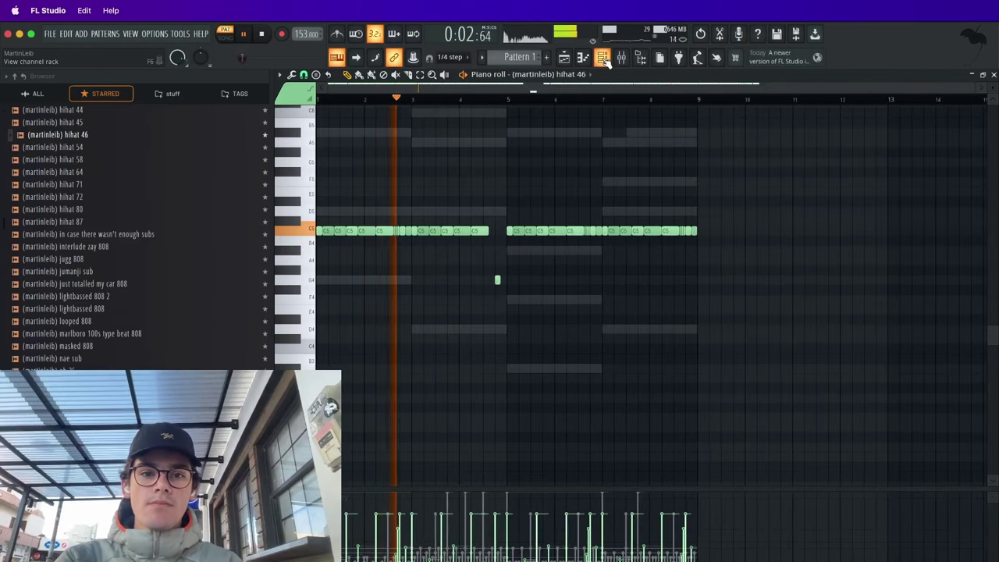
- Add the (martinleib) oh 31 open-hat sample as a new channel below Kontakt 7 #2, with a hit on its first step
{"action": "key", "text": "F6"}
{"action": "scroll", "coordinate": [76, 322], "scroll_direction": "down", "scroll_amount": 7}
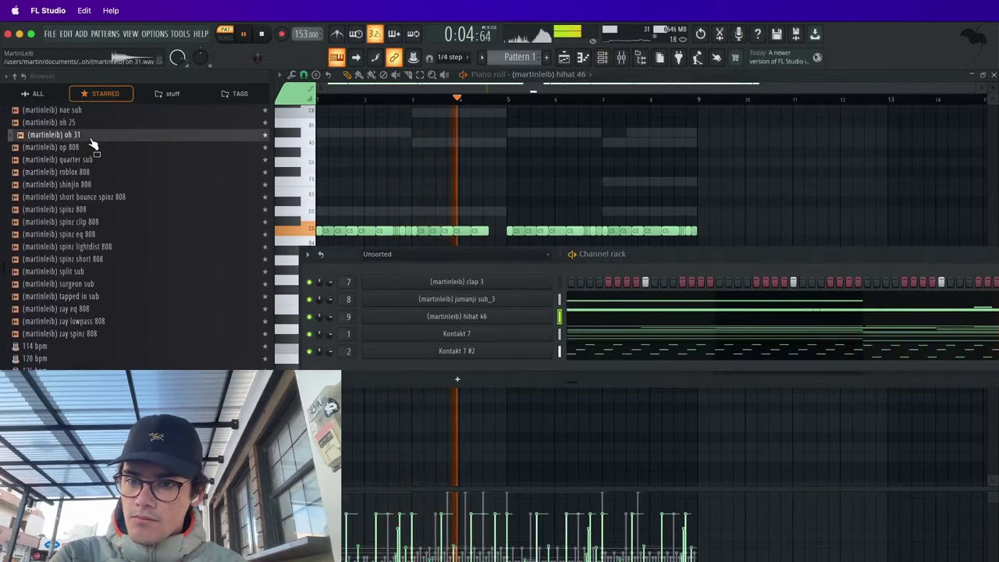
{"action": "key", "text": "space"}
{"action": "left_click", "coordinate": [82, 147]}
{"action": "left_click_drag", "start_coordinate": [81, 137], "coordinate": [230, 172]}
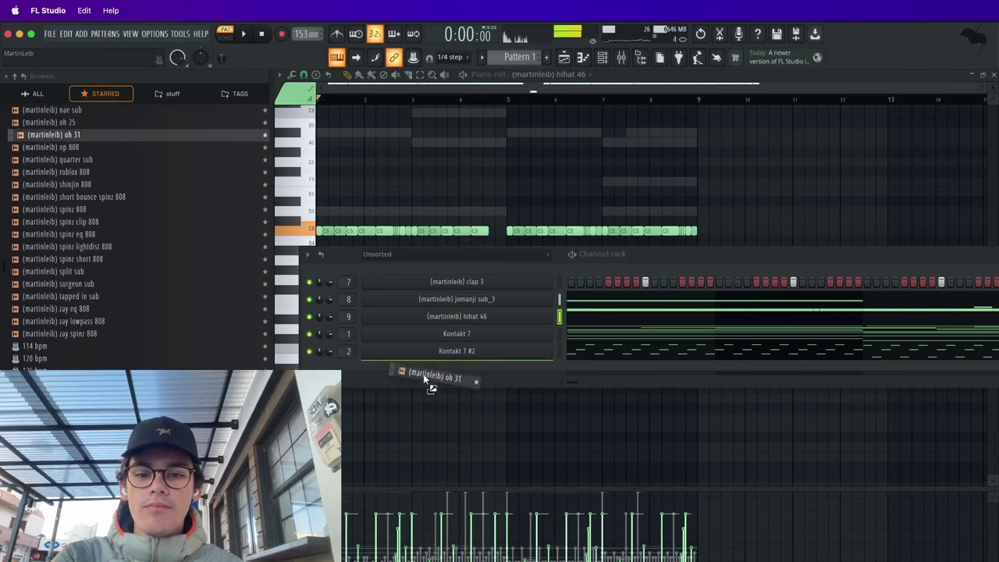
{"action": "left_click_drag", "start_coordinate": [425, 375], "coordinate": [447, 367]}
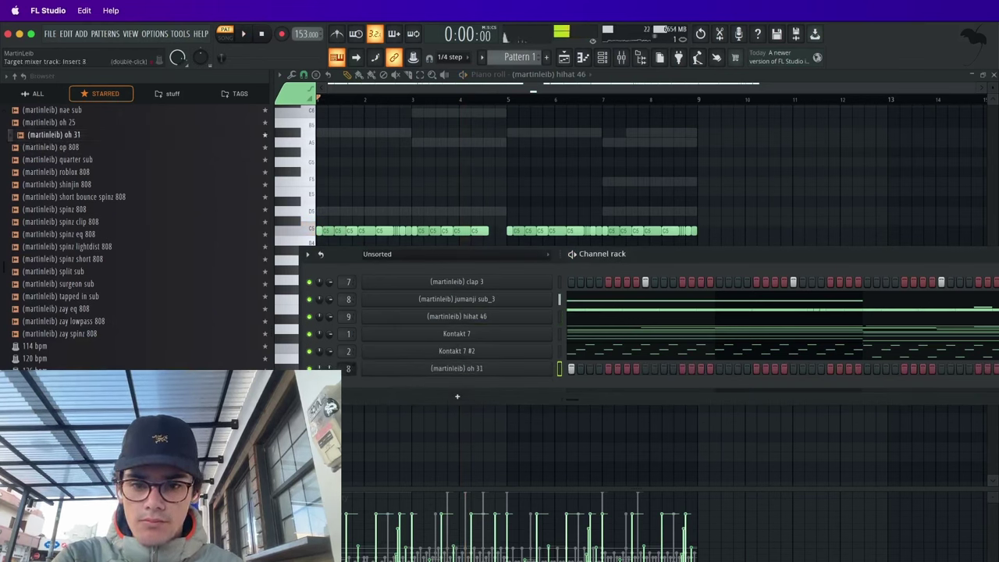
- Route the oh 31 channel to mixer Insert 10 and load the martinleib - hihatizer FL21 effect on that insert
{"action": "double_click", "coordinate": [348, 368]}
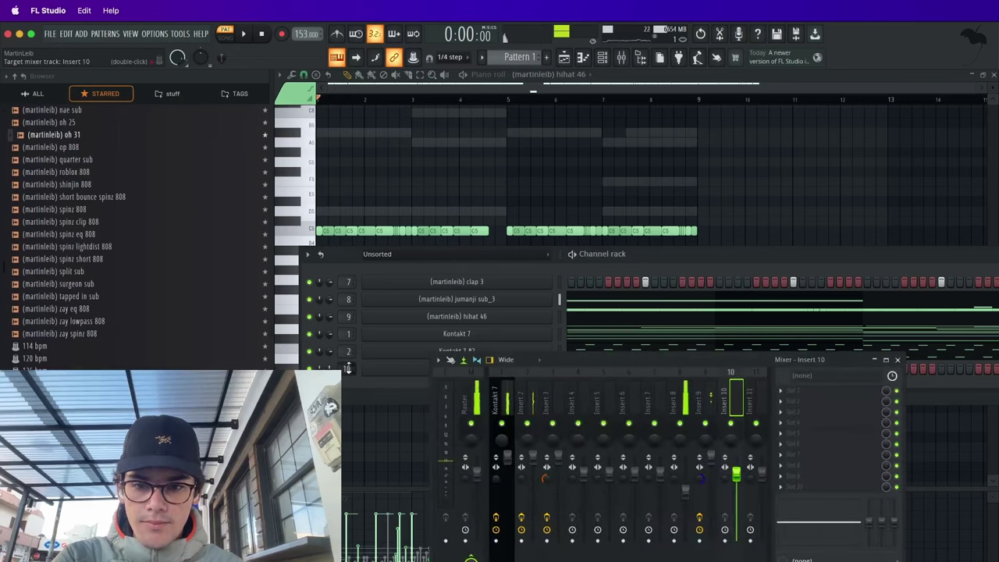
{"action": "right_click", "coordinate": [732, 411]}
{"action": "mouse_move", "coordinate": [775, 318]}
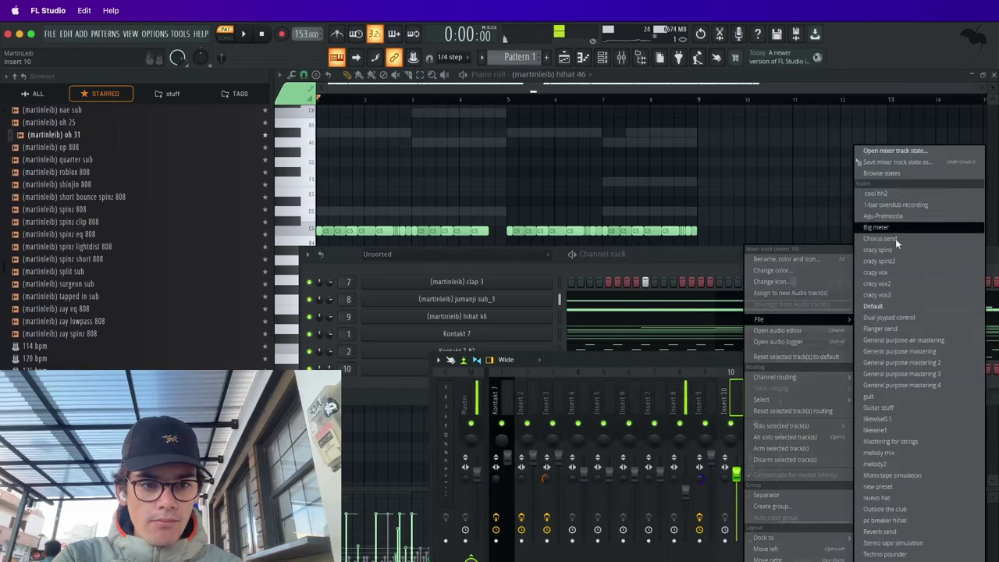
{"action": "left_click", "coordinate": [715, 390]}
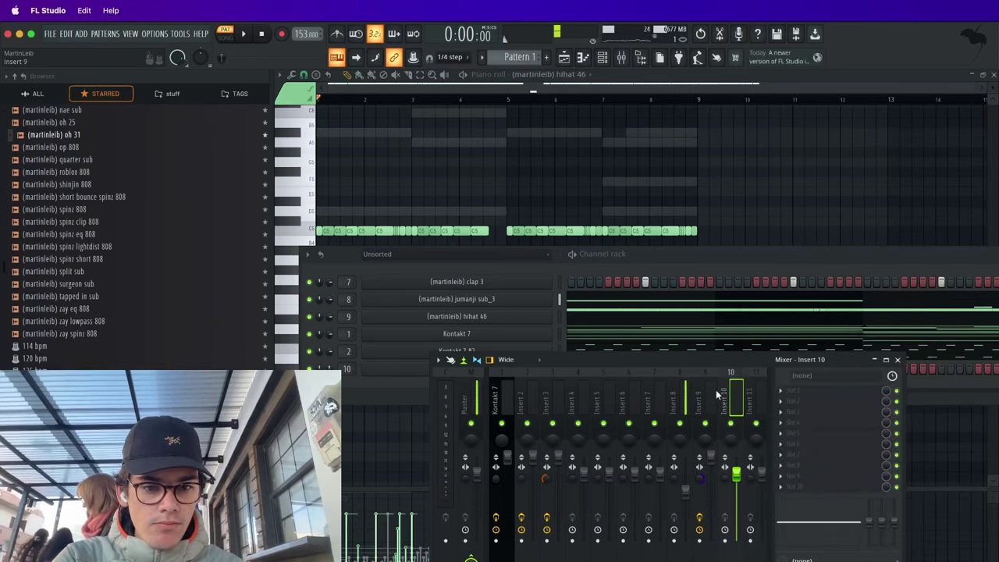
{"action": "left_click", "coordinate": [811, 407]}
{"action": "left_click", "coordinate": [566, 67]}
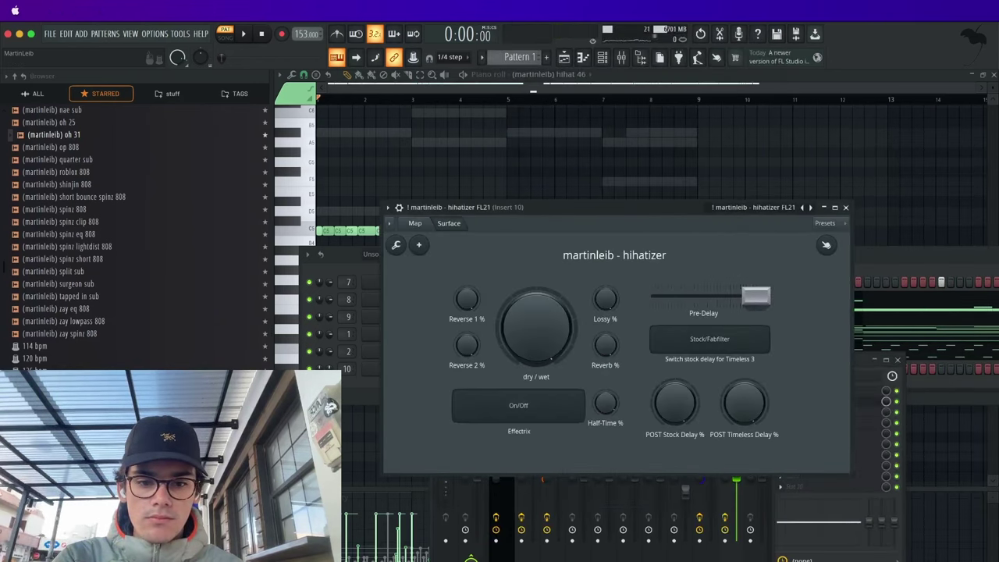
- Audition the hihatizer effect with the full pattern and lower the Insert 10 volume fader
{"action": "key", "text": "space"}
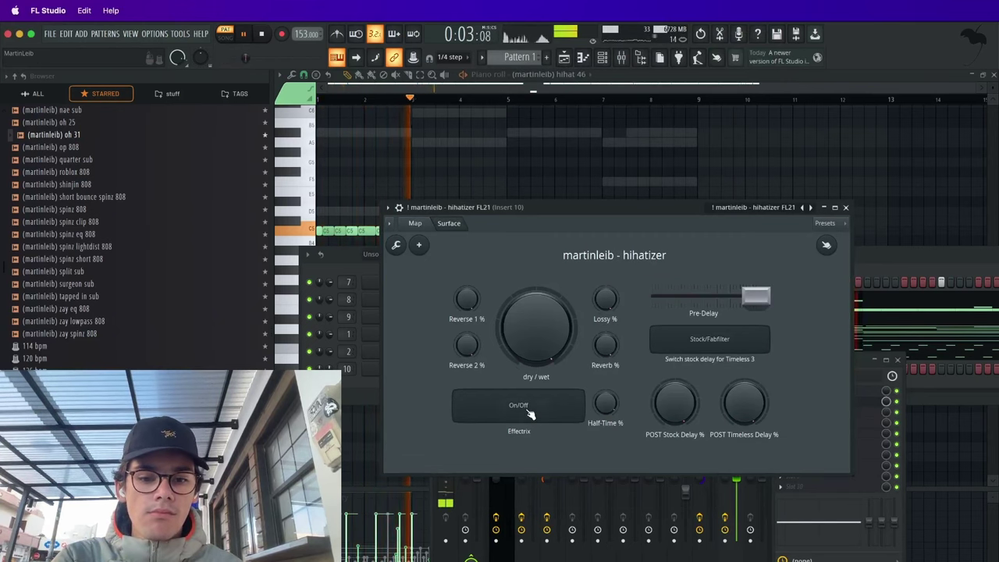
{"action": "key", "text": "space"}
{"action": "left_click", "coordinate": [845, 207]}
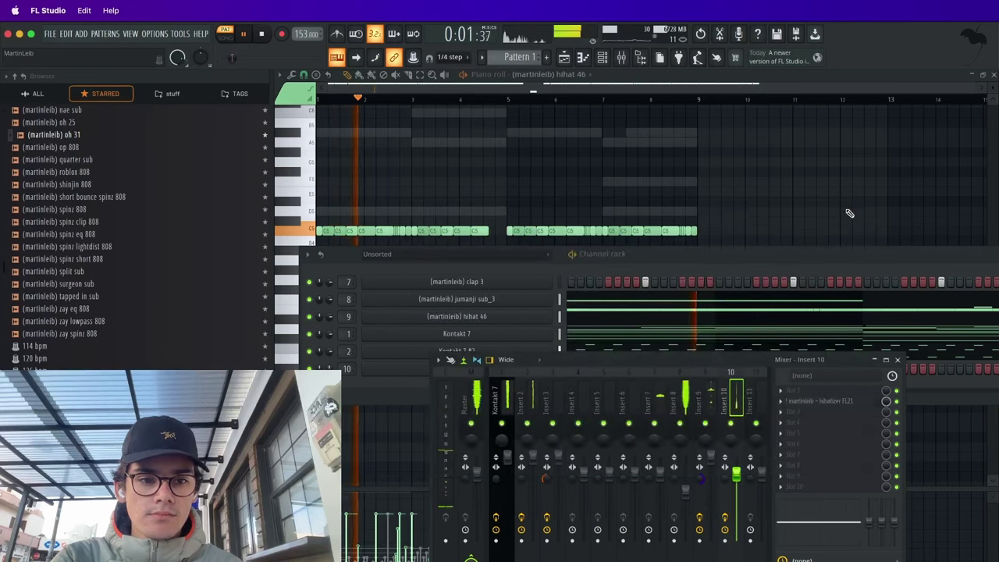
{"action": "left_click_drag", "start_coordinate": [735, 474], "coordinate": [736, 494]}
{"action": "key", "text": "space"}
- Review the hihatizer controls on Insert 10 and Insert 9 while playing the pattern
{"action": "left_click", "coordinate": [819, 400]}
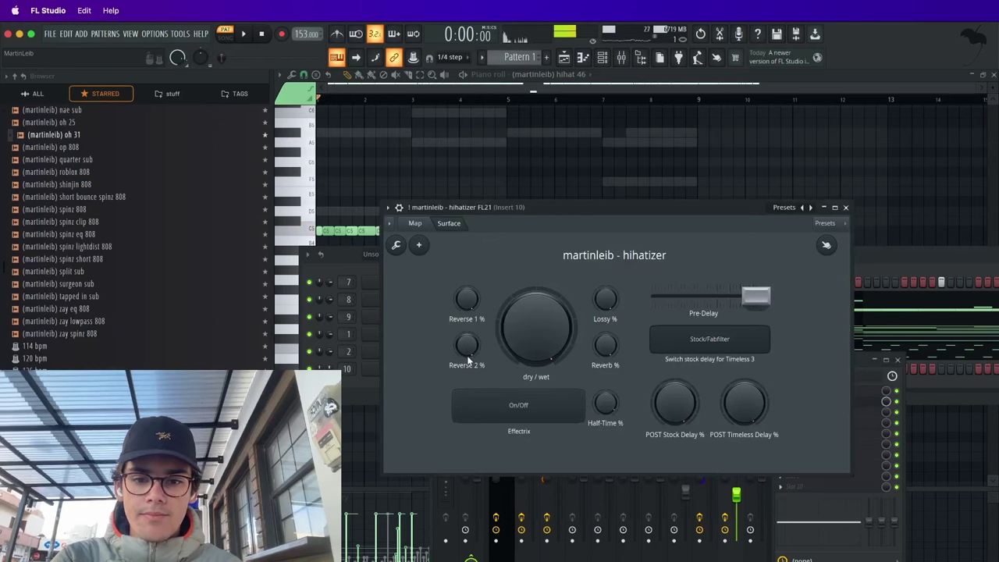
{"action": "left_click", "coordinate": [845, 206]}
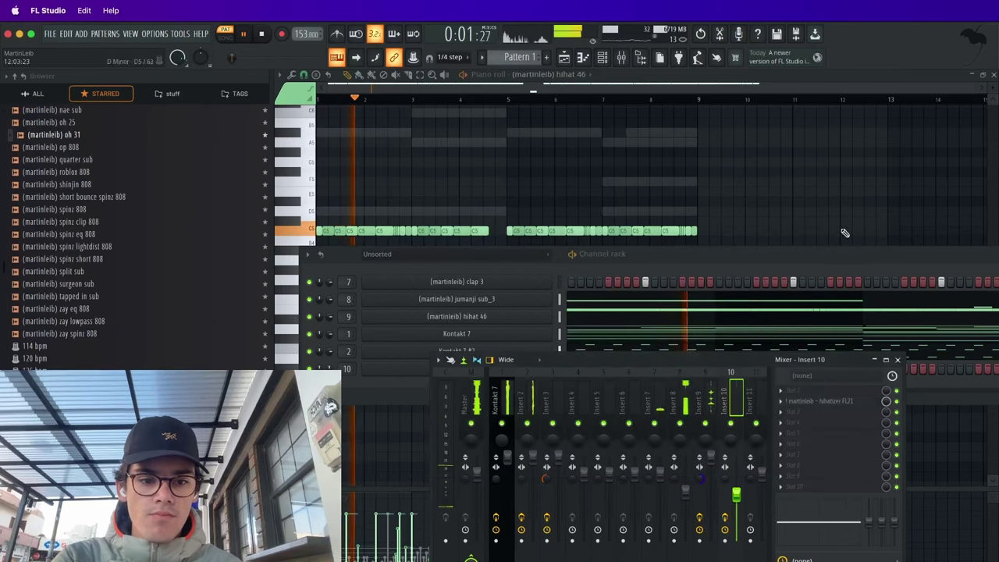
{"action": "left_click", "coordinate": [711, 395]}
{"action": "key", "text": "space"}
{"action": "left_click", "coordinate": [820, 401]}
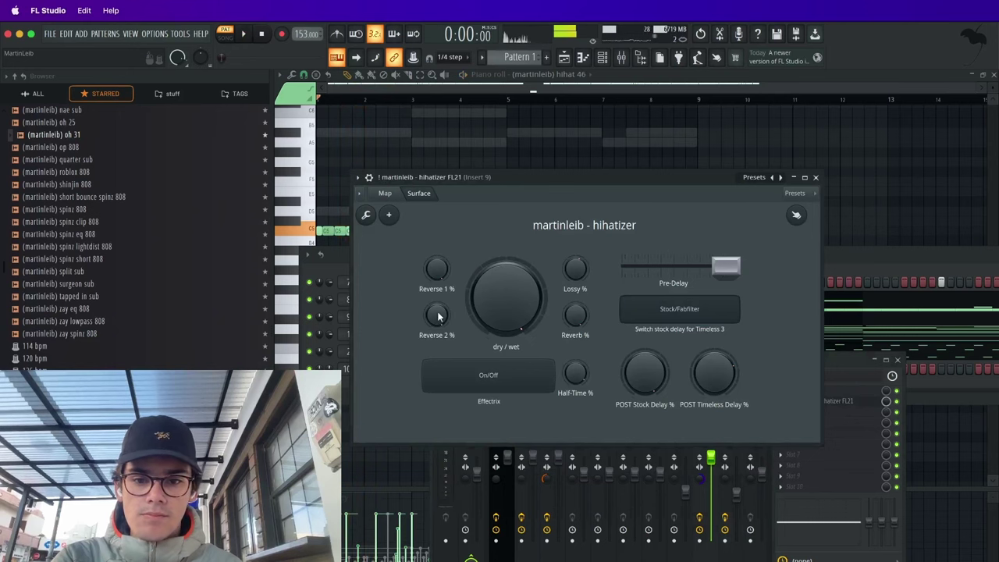
{"action": "key", "text": "space"}
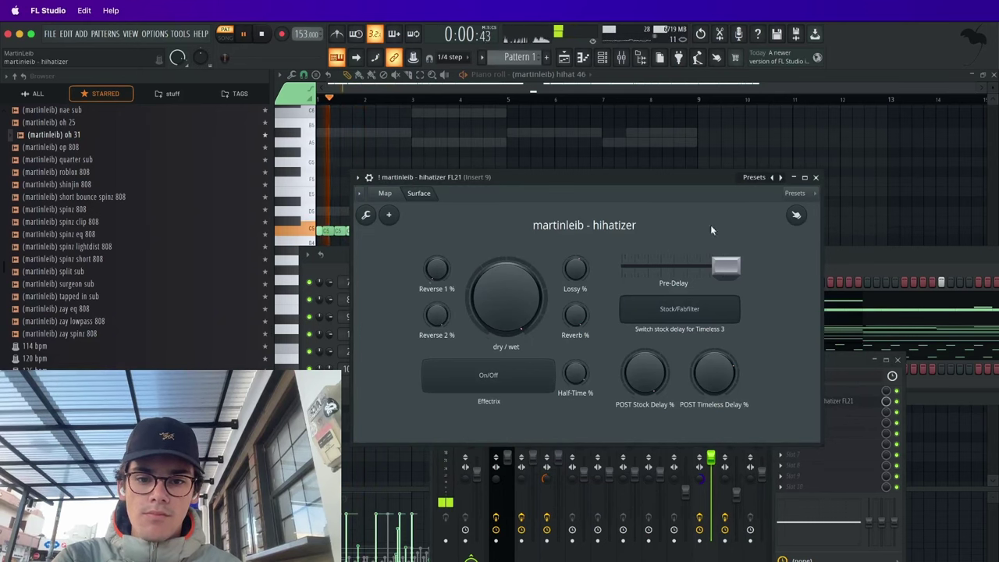
{"action": "left_click", "coordinate": [816, 177]}
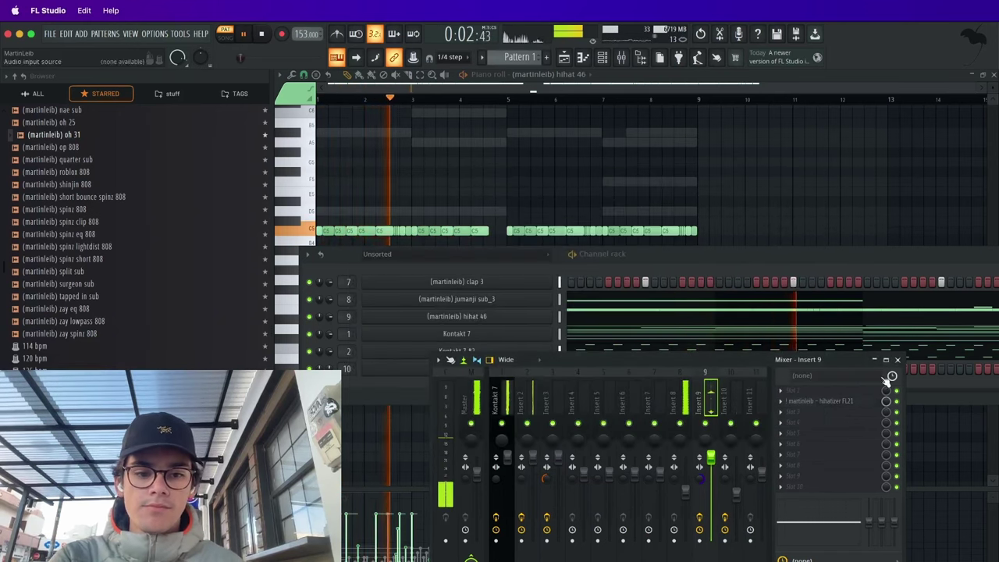
{"action": "left_click", "coordinate": [845, 401]}
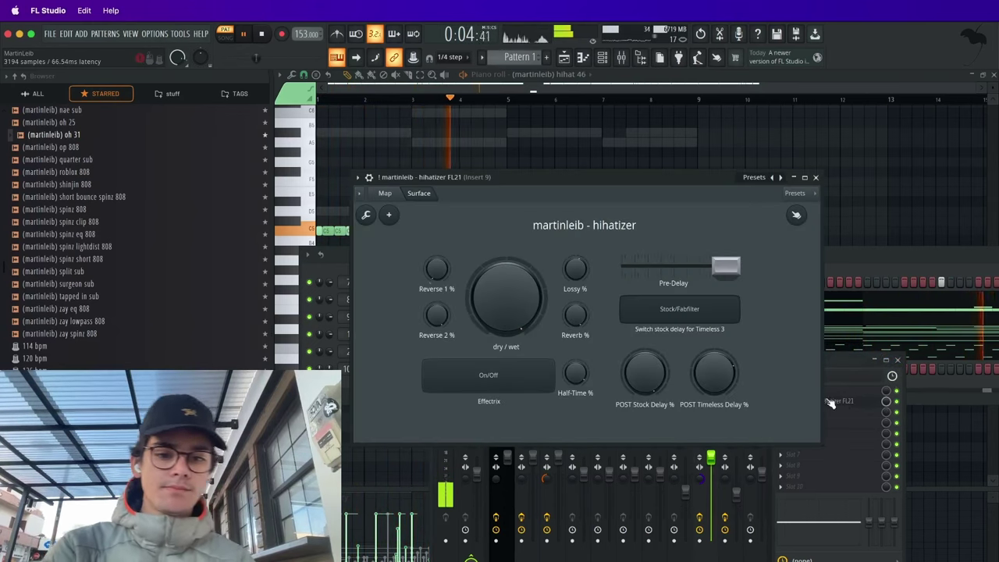
{"action": "key", "text": "space"}
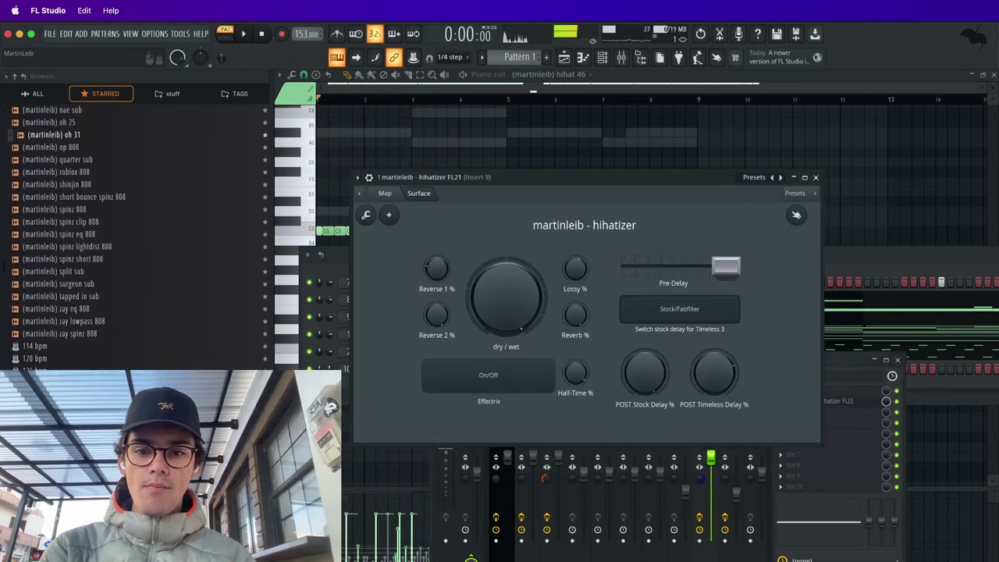
{"action": "key", "text": "space"}
{"action": "left_click_drag", "start_coordinate": [515, 175], "coordinate": [473, 429]}
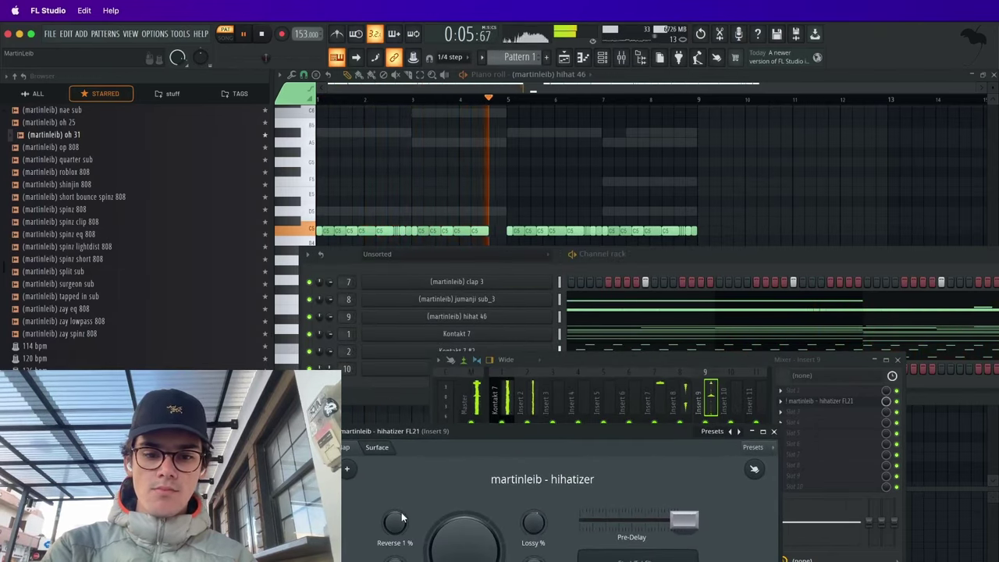
{"action": "left_click", "coordinate": [773, 431]}
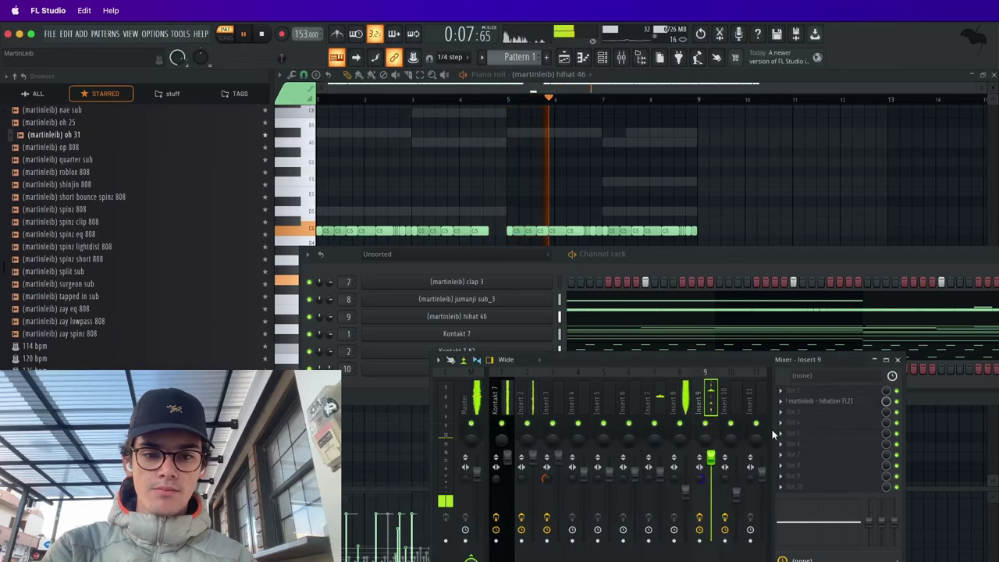
- Move jumanji sub_3 below hihat 46, and transpose the 808 and both Kontakt 7 channels up two semitones
{"action": "left_click", "coordinate": [591, 272]}
{"action": "scroll", "coordinate": [115, 340], "scroll_direction": "up", "scroll_amount": 5}
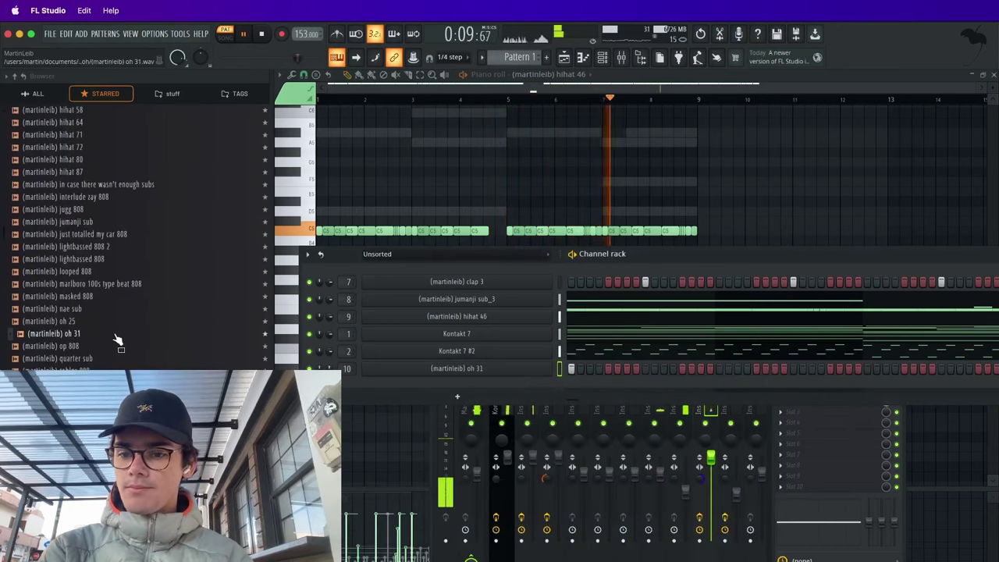
{"action": "key", "text": "space"}
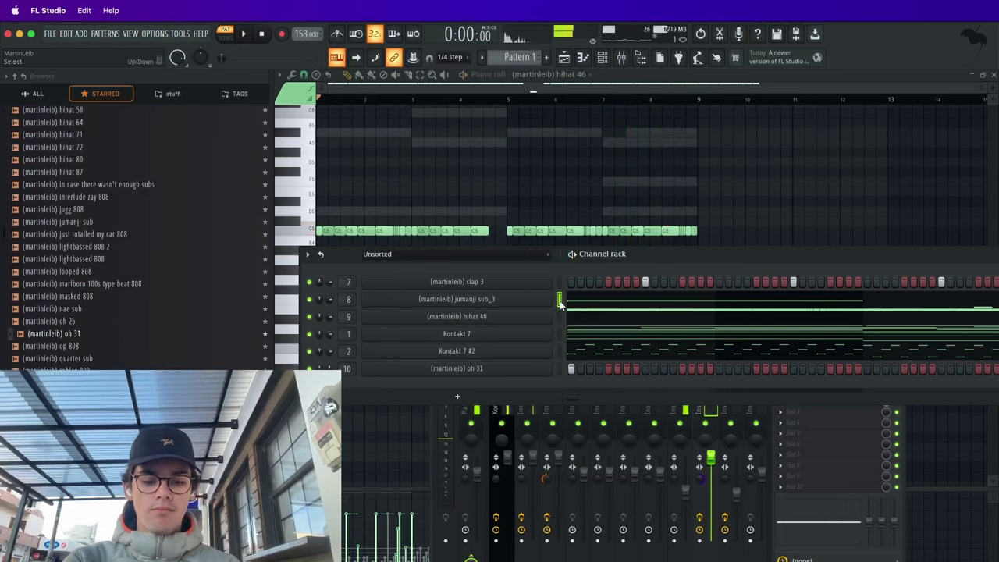
{"action": "key", "text": "alt+Down"}
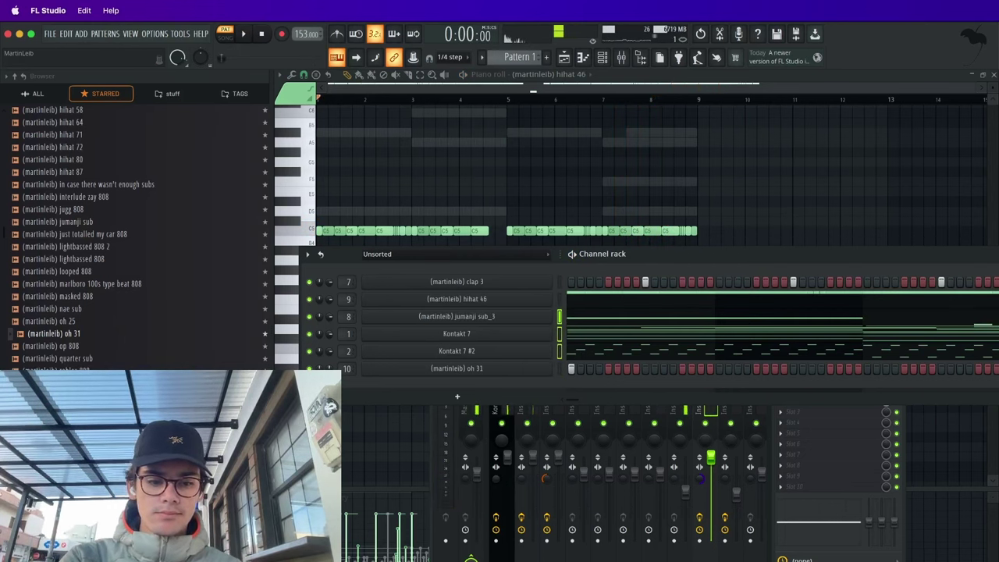
{"action": "left_click", "coordinate": [308, 255]}
{"action": "left_click", "coordinate": [353, 396]}
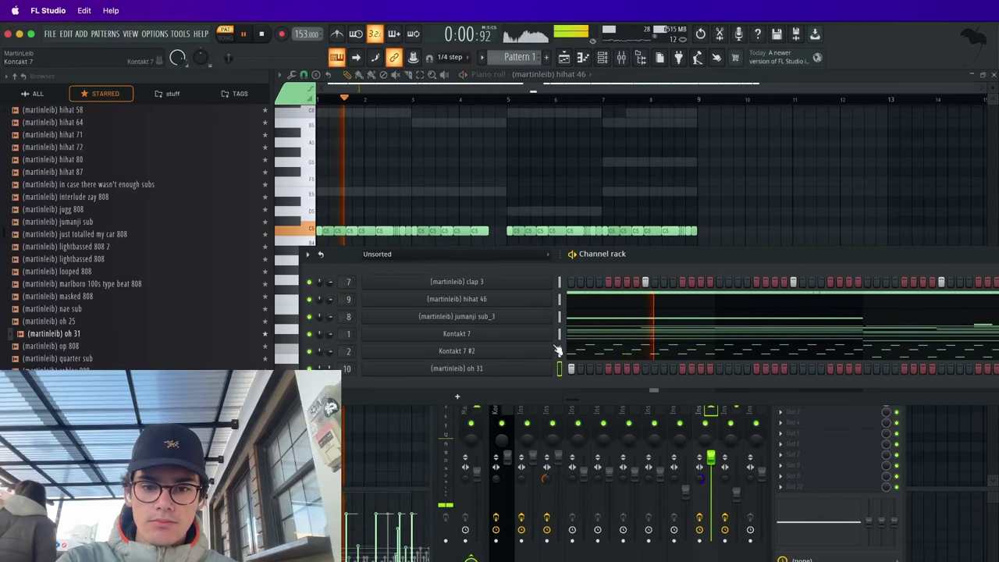
- Recheck the Insert 9 hihatizer settings while the transposed pattern plays
{"action": "left_click", "coordinate": [705, 435]}
{"action": "left_click", "coordinate": [821, 402]}
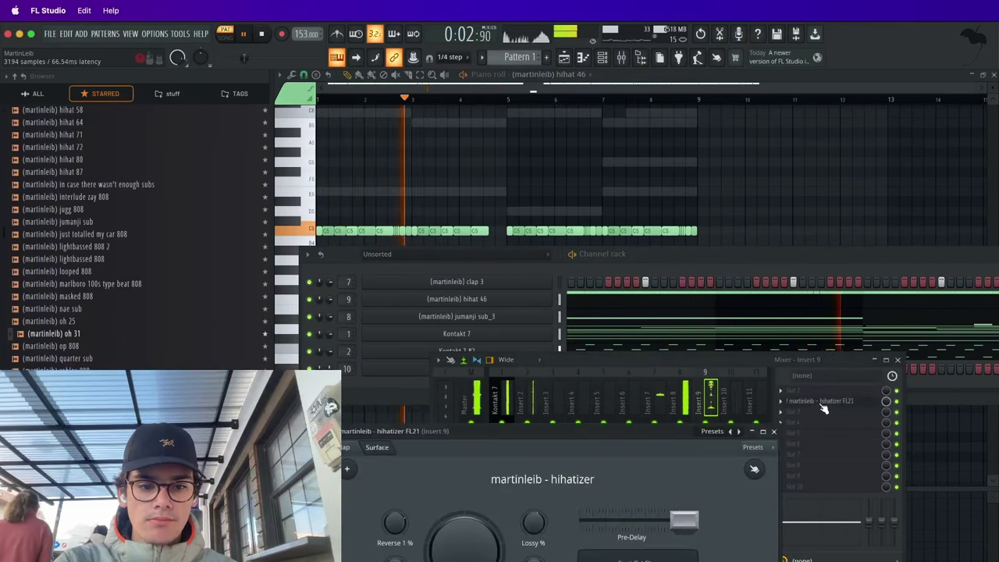
{"action": "left_click_drag", "start_coordinate": [670, 431], "coordinate": [667, 313]}
{"action": "left_click", "coordinate": [775, 314]}
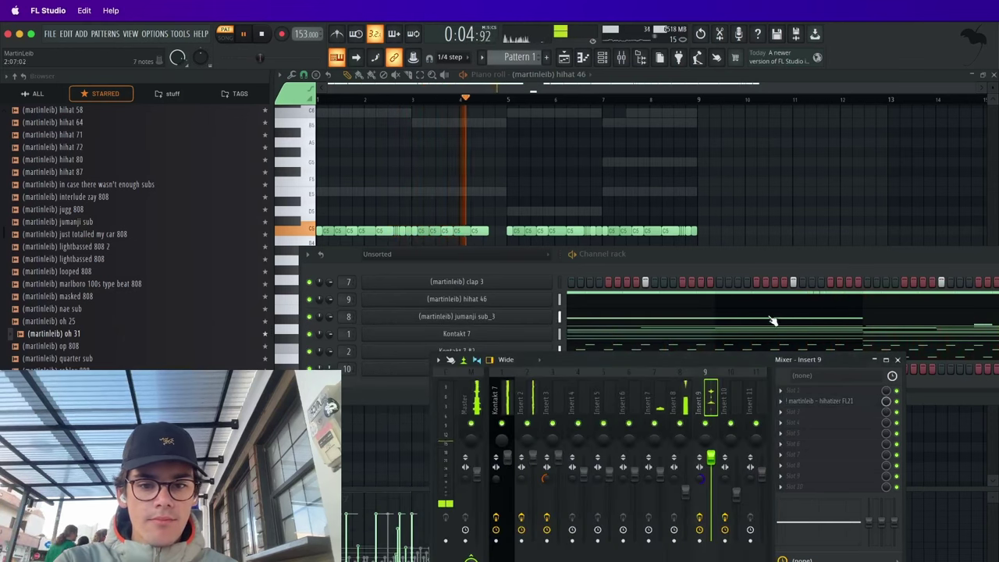
- Add a short E5 note to the jumanji sub_3 808 on the second beat of bar 8
{"action": "left_click", "coordinate": [647, 320]}
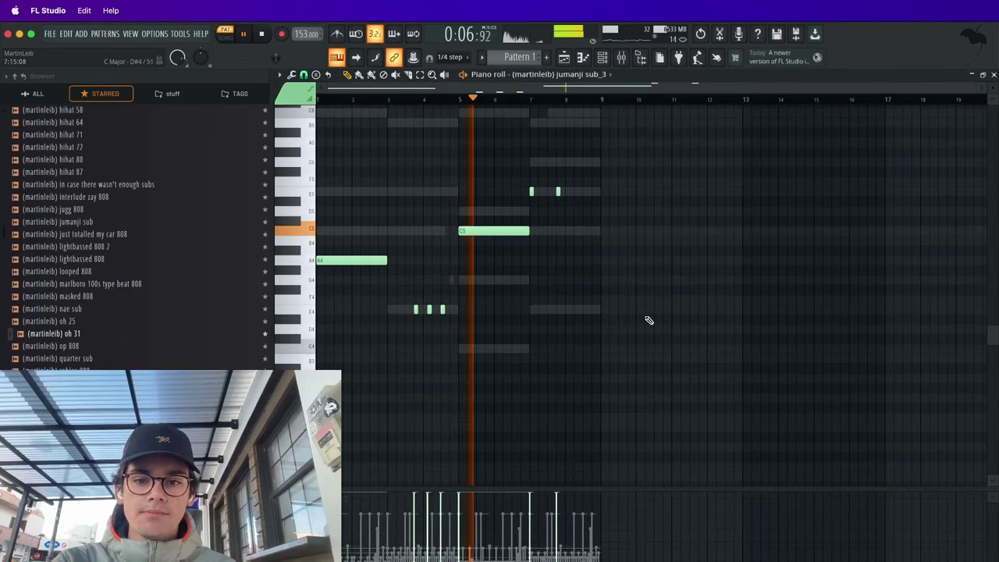
{"action": "scroll", "coordinate": [598, 185], "scroll_direction": "up", "scroll_amount": 4}
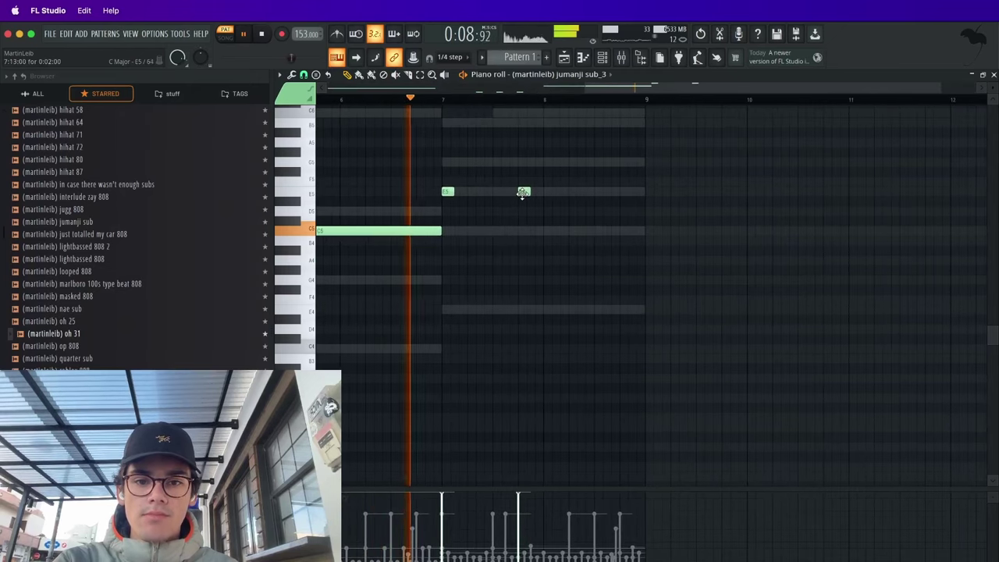
{"action": "left_click", "coordinate": [602, 58]}
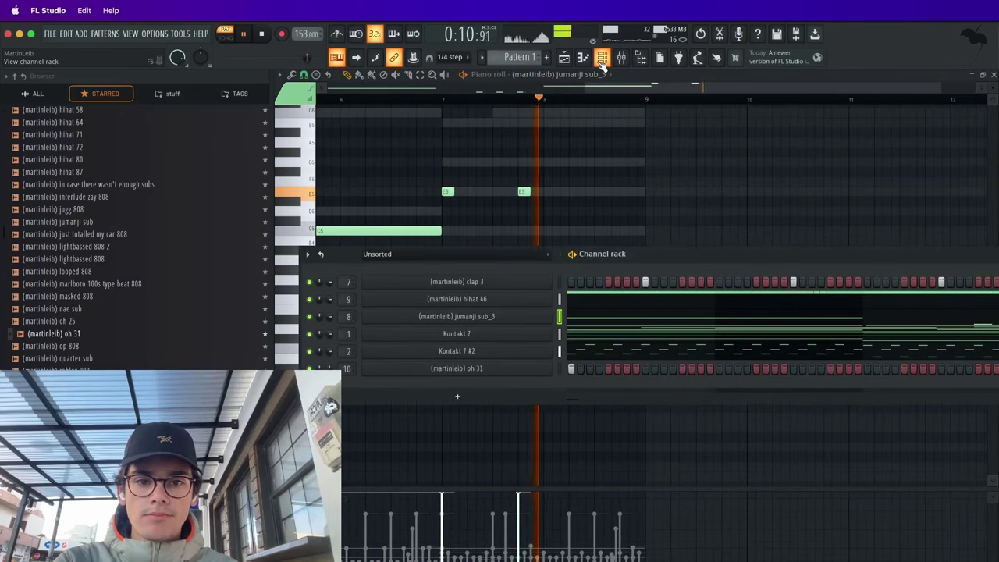
{"action": "left_click", "coordinate": [573, 192]}
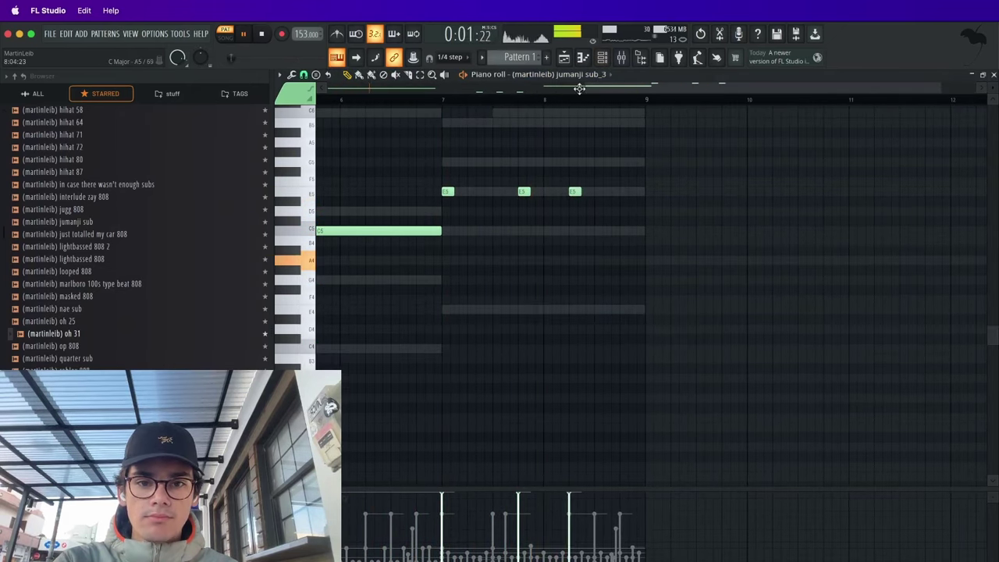
{"action": "left_click_drag", "start_coordinate": [593, 89], "coordinate": [260, 118]}
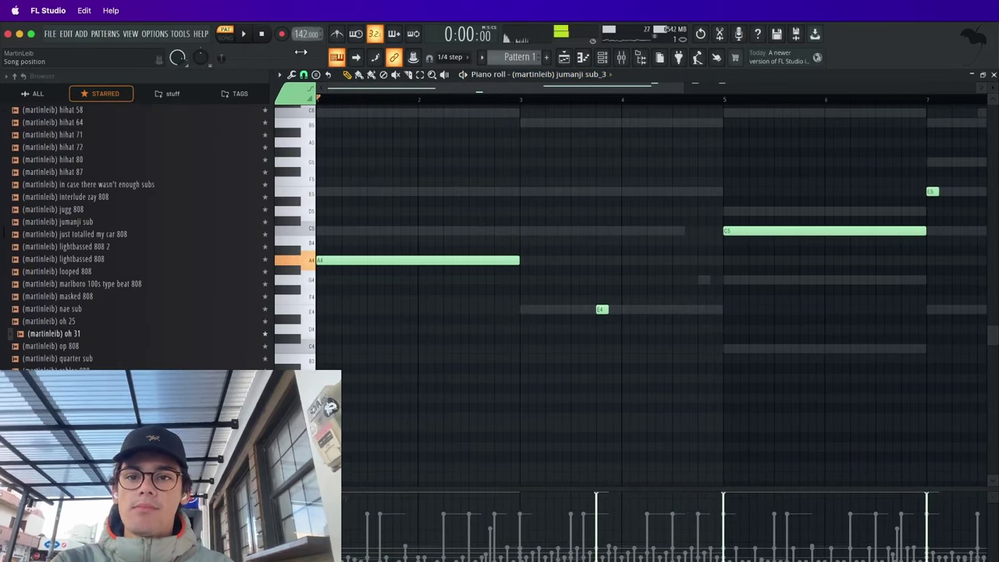
- Add a third Kontakt 7 channel with the Arkhis instrument and load its Festive Sparkles preset
{"action": "left_click", "coordinate": [603, 57]}
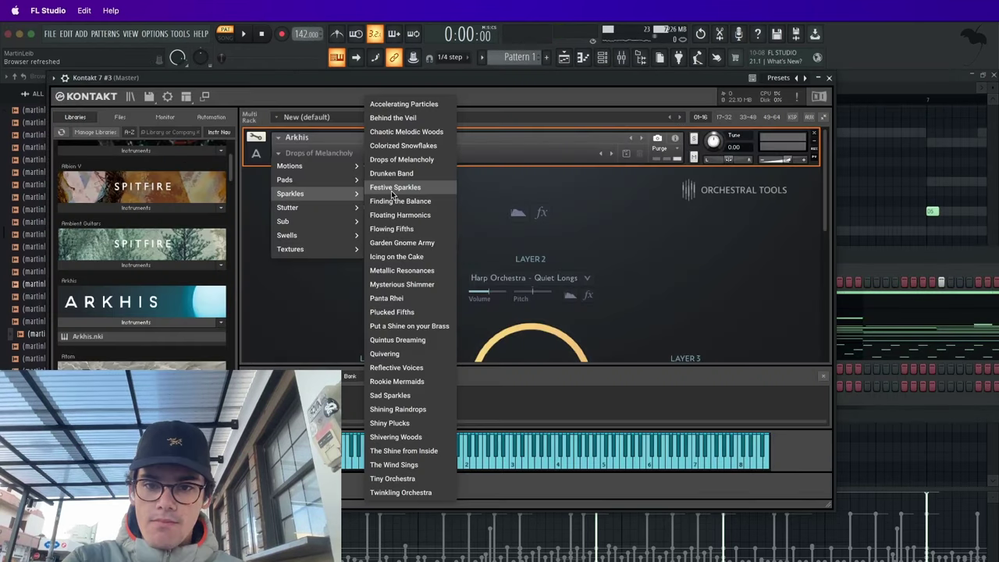
{"action": "left_click", "coordinate": [391, 189]}
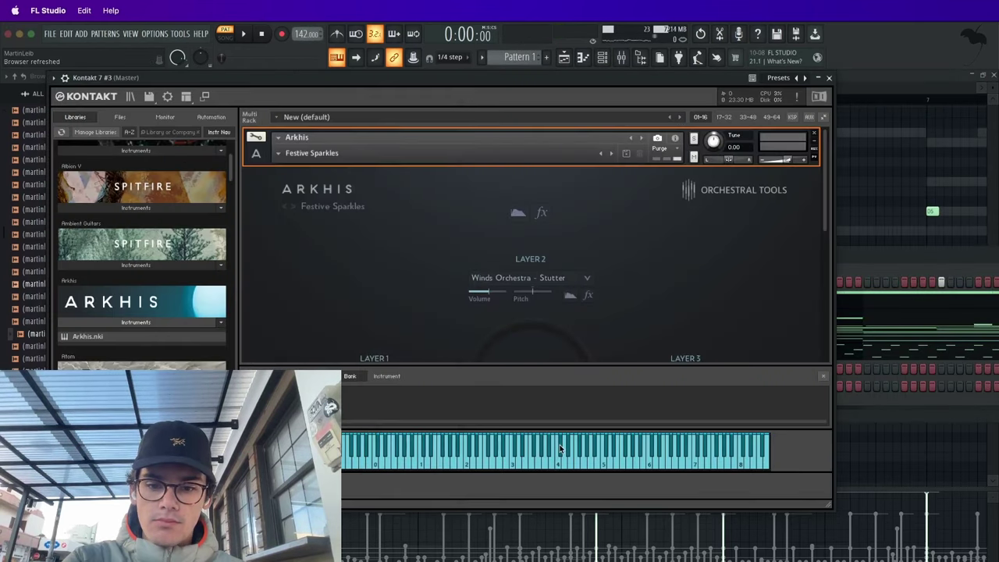
{"action": "left_click", "coordinate": [828, 77]}
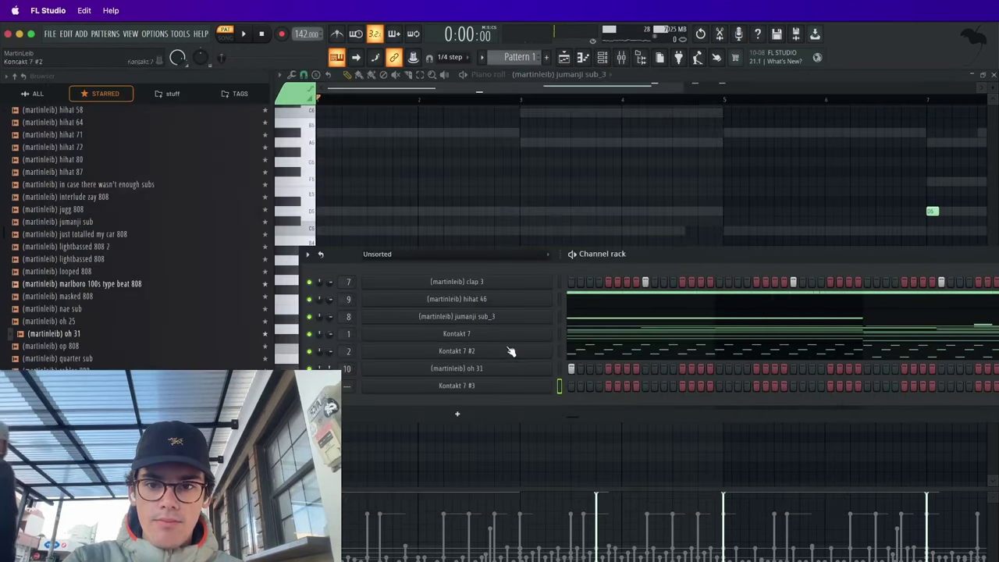
- Copy the Kontakt 7 chord notes into Kontakt 7 #3 and route that channel to mixer Insert 14
{"action": "left_click", "coordinate": [559, 352]}
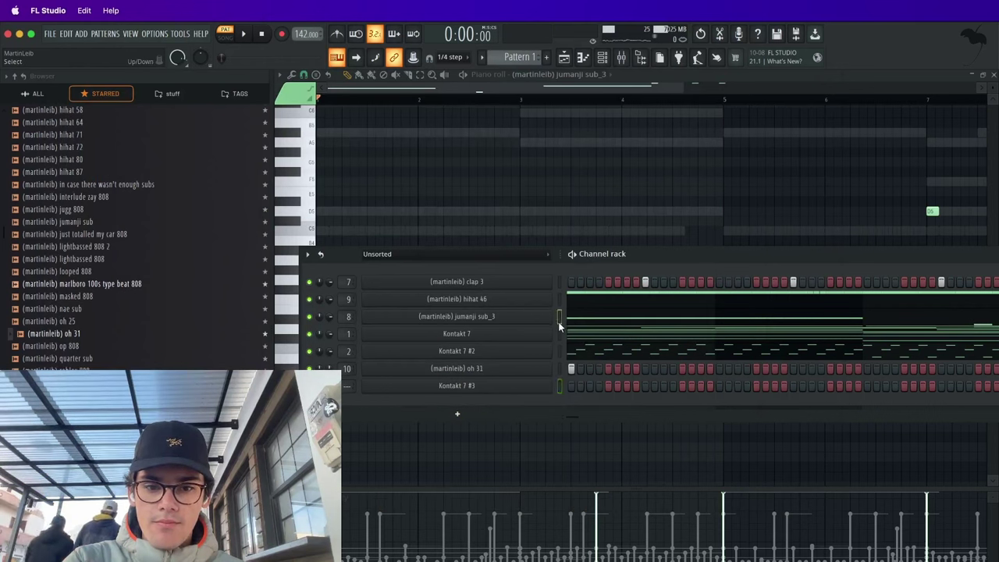
{"action": "left_click", "coordinate": [559, 386]}
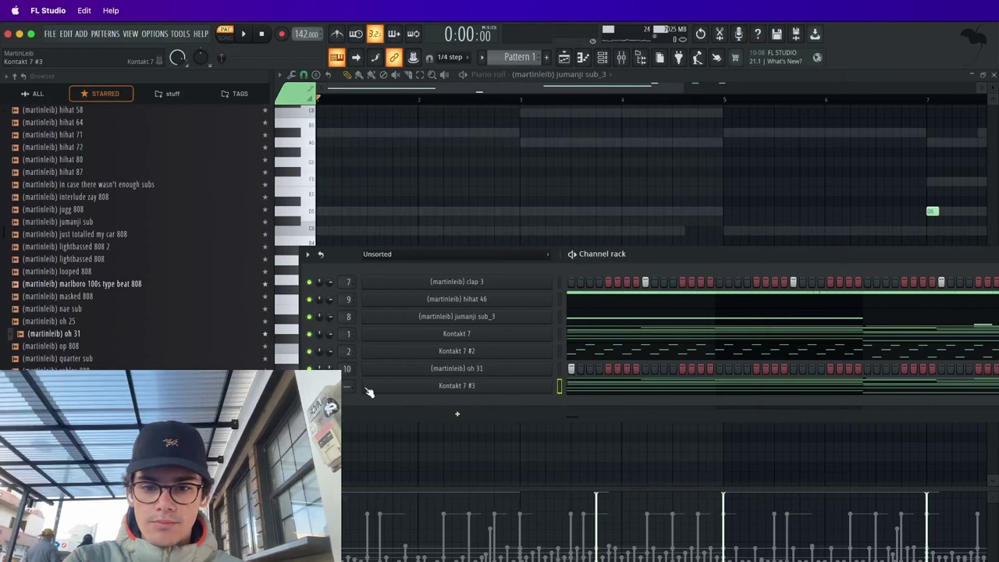
{"action": "double_click", "coordinate": [347, 385]}
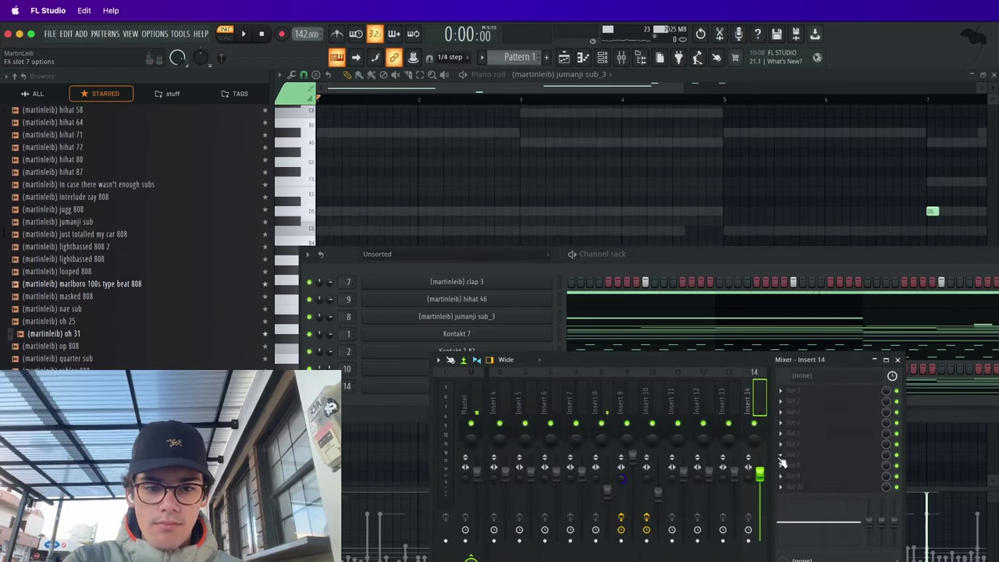
- Solo mixer Insert 14 during playback and load Crystalline into its first effect slot
{"action": "key", "text": "space"}
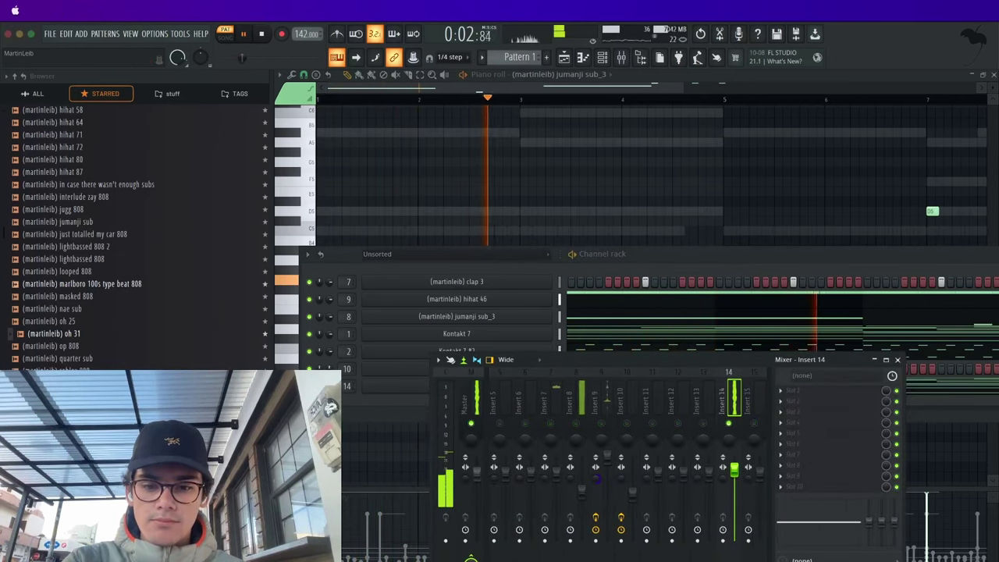
{"action": "left_click", "coordinate": [821, 399]}
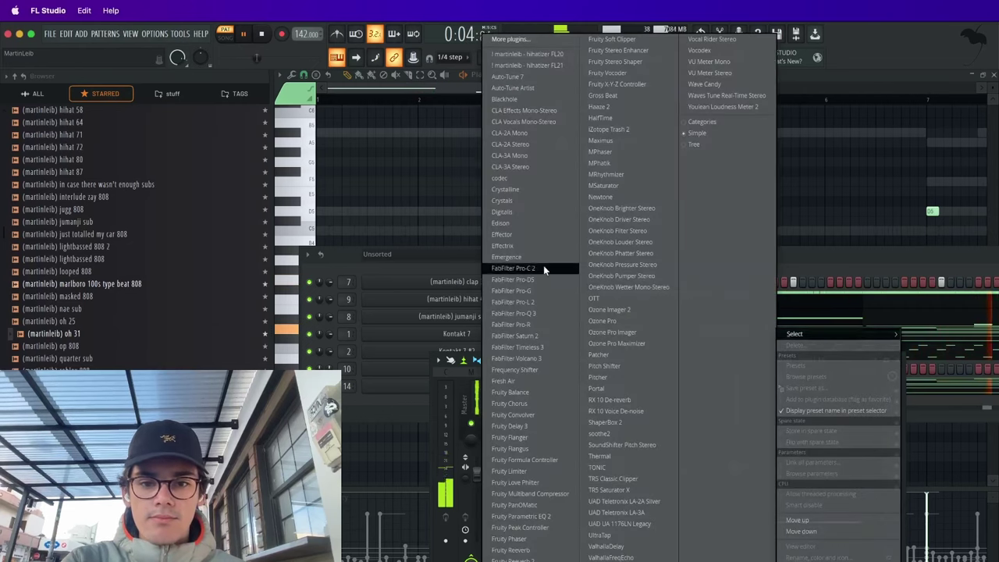
{"action": "left_click", "coordinate": [525, 189]}
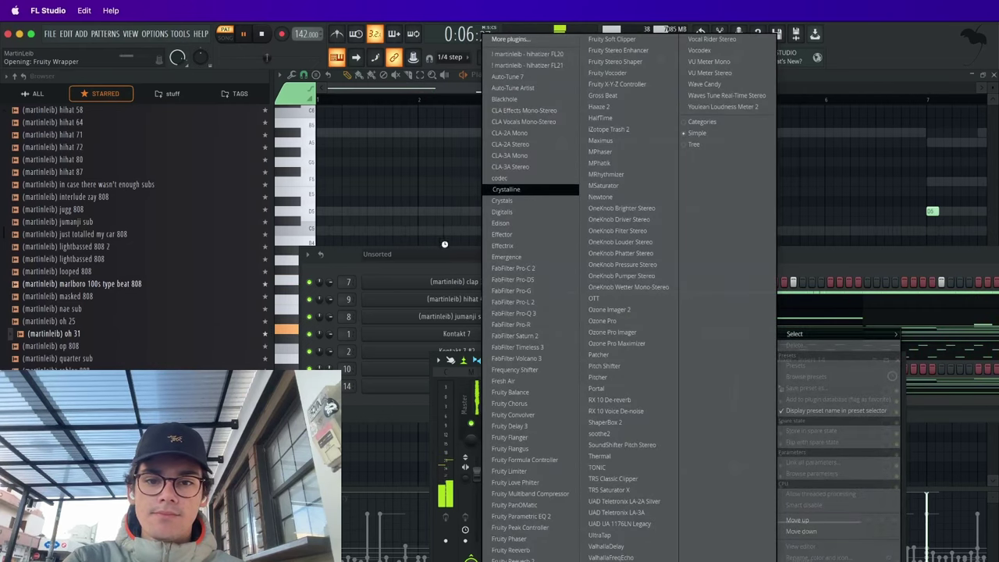
{"action": "key", "text": "space"}
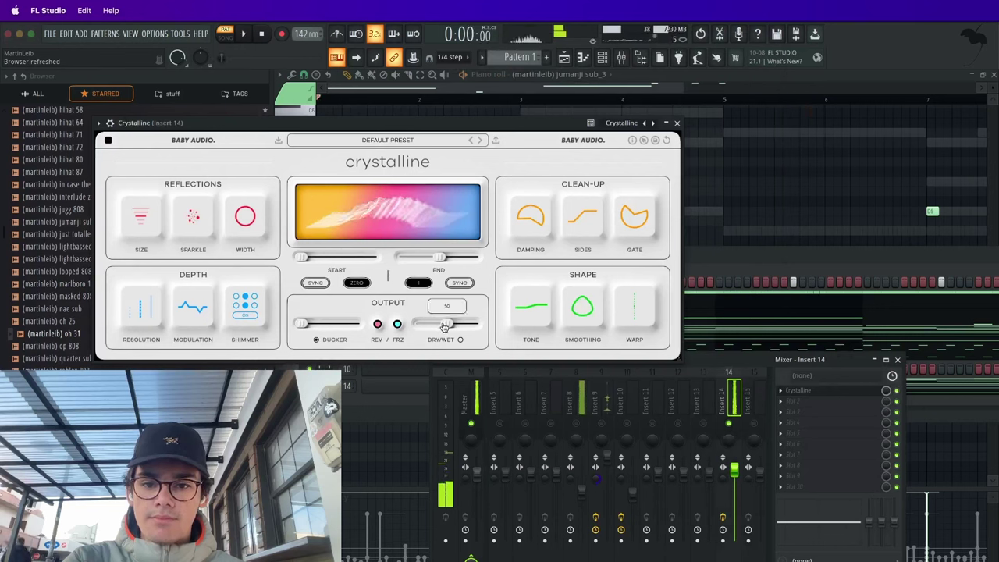
- Try Crystalline's keys presets, including Piano Chord Stabs Rev Wet, Sad Boy Piano Verb with full ducker, and Keys Behind the Drums Plz
{"action": "left_click", "coordinate": [395, 140]}
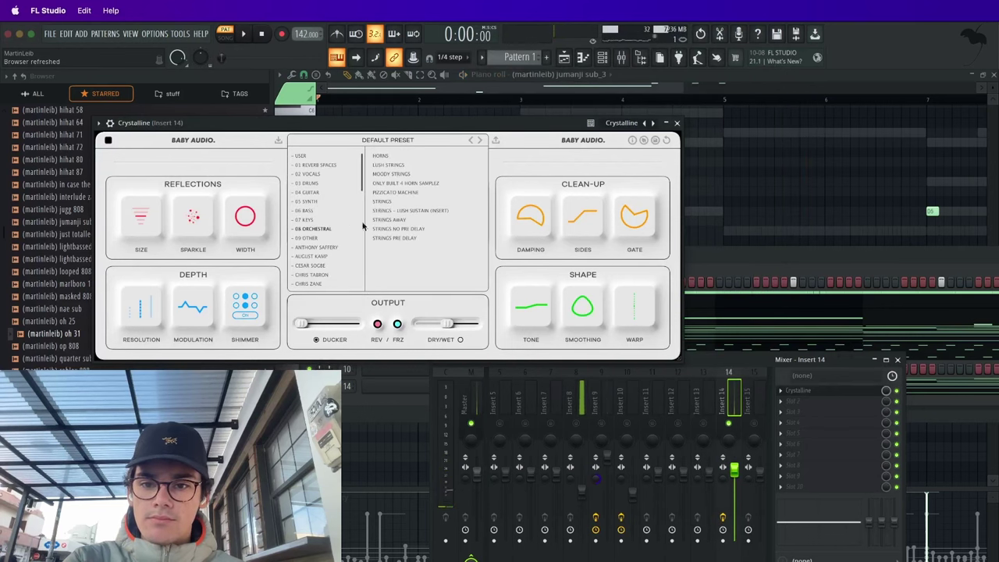
{"action": "mouse_move", "coordinate": [309, 222]}
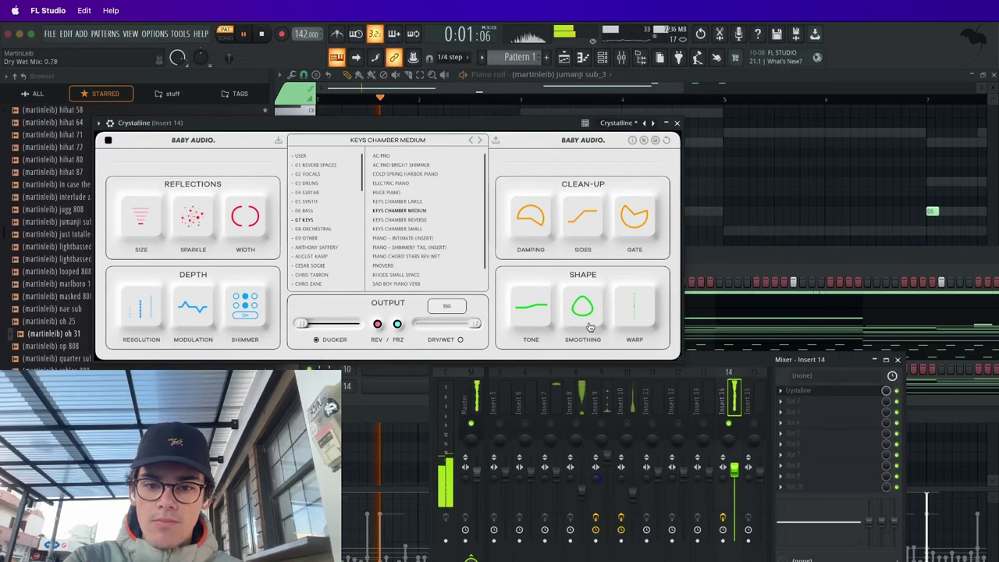
{"action": "left_click", "coordinate": [439, 256]}
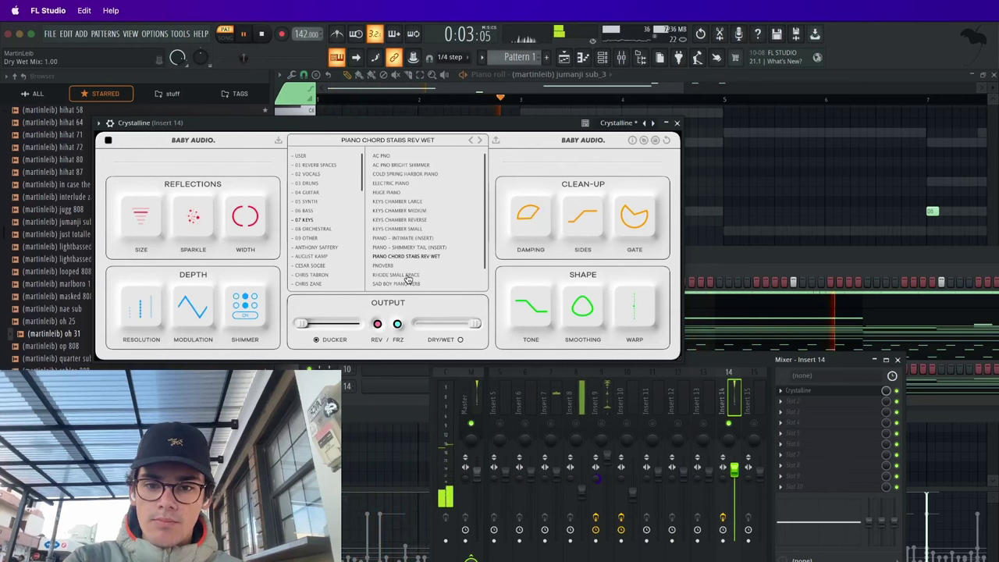
{"action": "left_click", "coordinate": [407, 275]}
{"action": "left_click", "coordinate": [397, 284]}
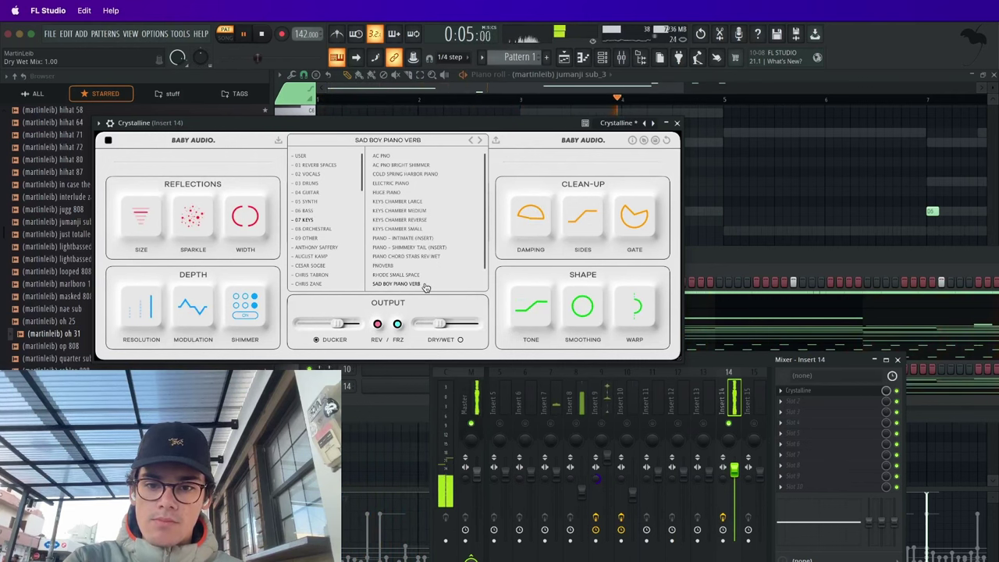
{"action": "left_click_drag", "start_coordinate": [363, 329], "coordinate": [374, 326]}
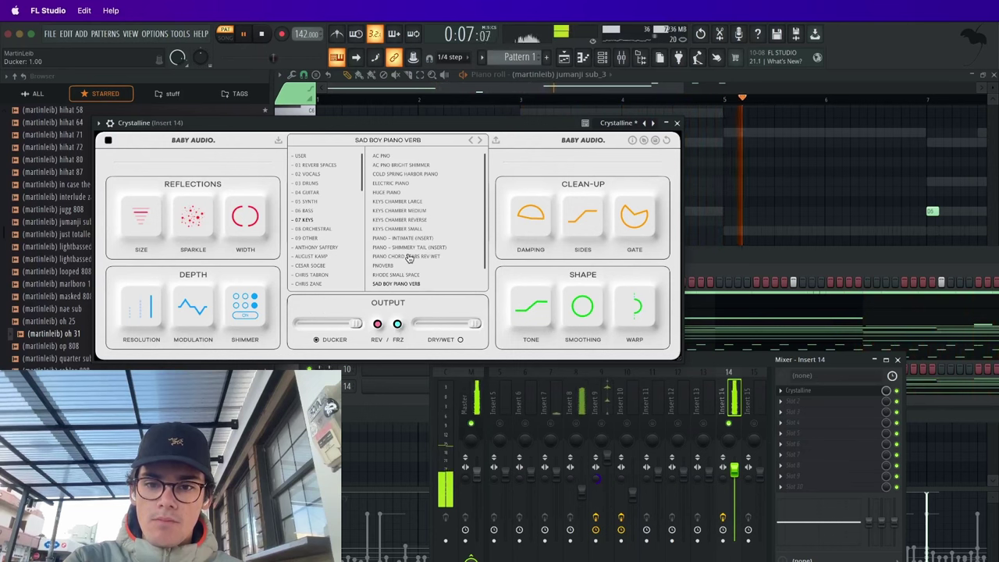
{"action": "scroll", "coordinate": [406, 262], "scroll_direction": "down", "scroll_amount": 3}
{"action": "left_click", "coordinate": [388, 278]}
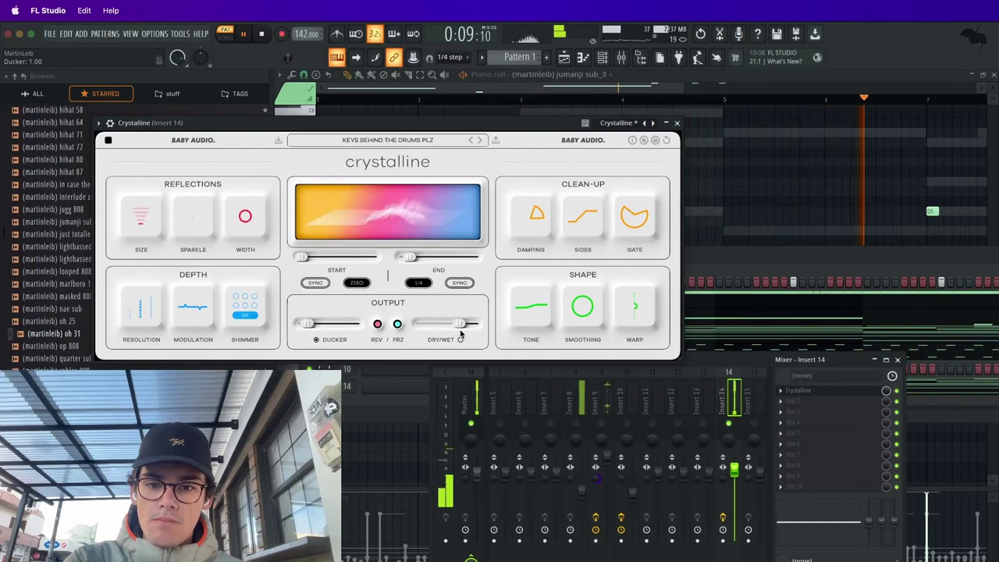
- Load the SST 282 Vox preset in Crystalline with the dry/wet mix fully wet, and close the plugin
{"action": "left_click", "coordinate": [391, 140]}
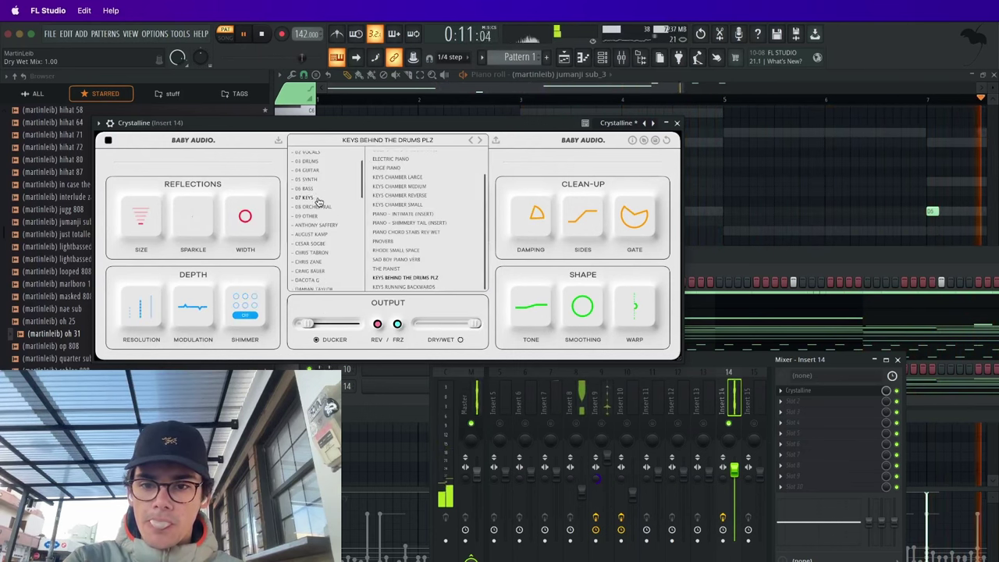
{"action": "left_click", "coordinate": [312, 234]}
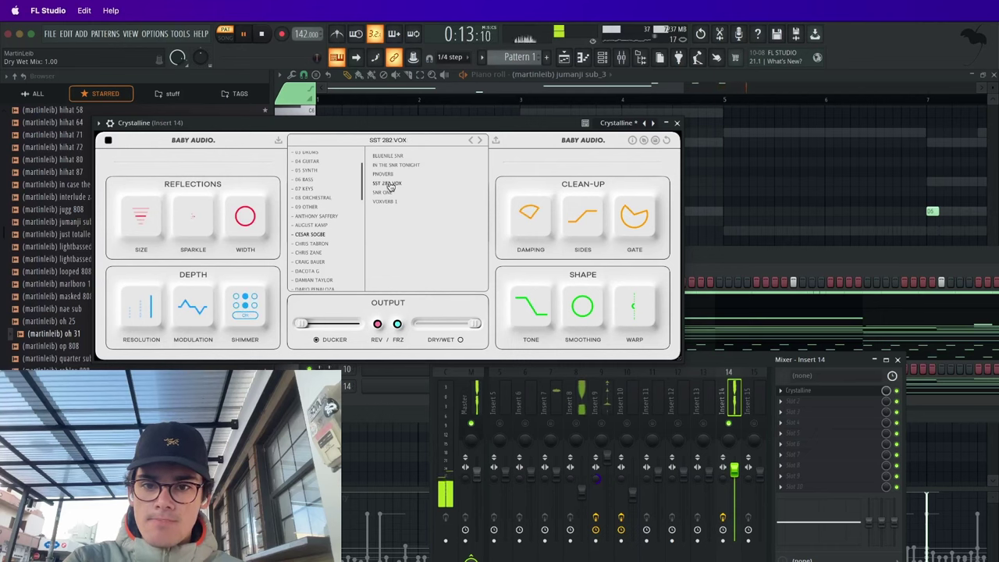
{"action": "left_click", "coordinate": [676, 123]}
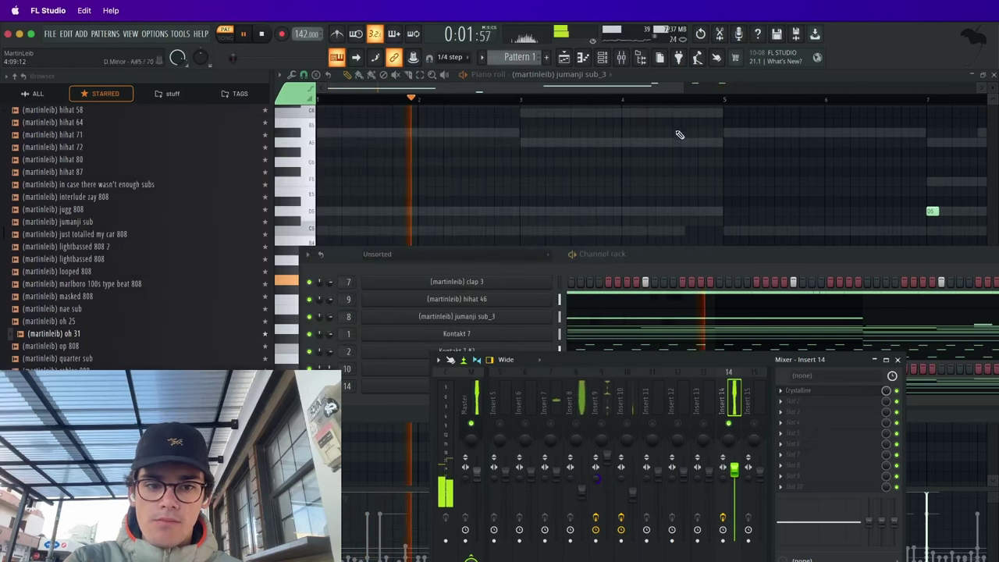
- Load Fruity Convolver into the second effect slot of mixer Insert 14
{"action": "key", "text": "space"}
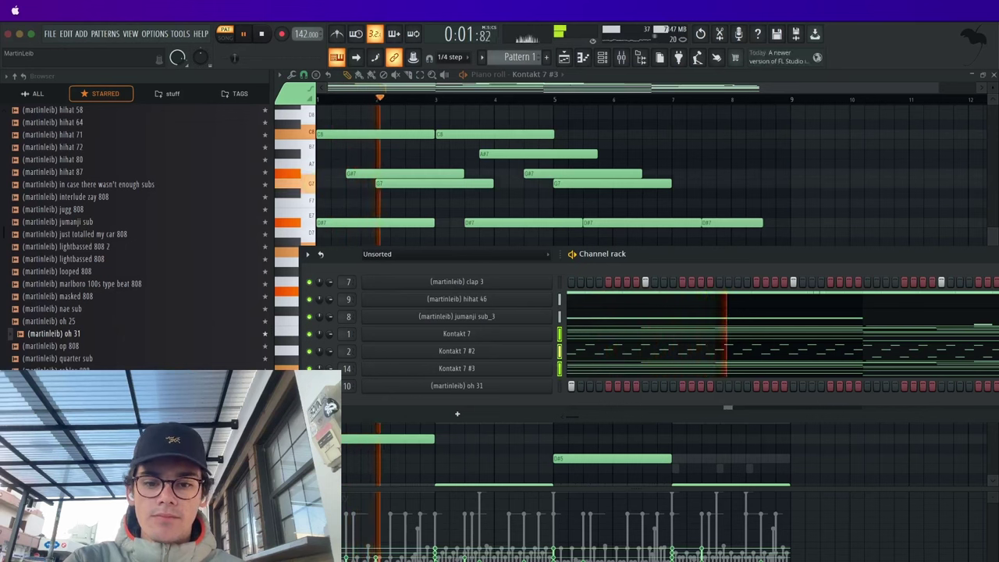
{"action": "key", "text": "F9"}
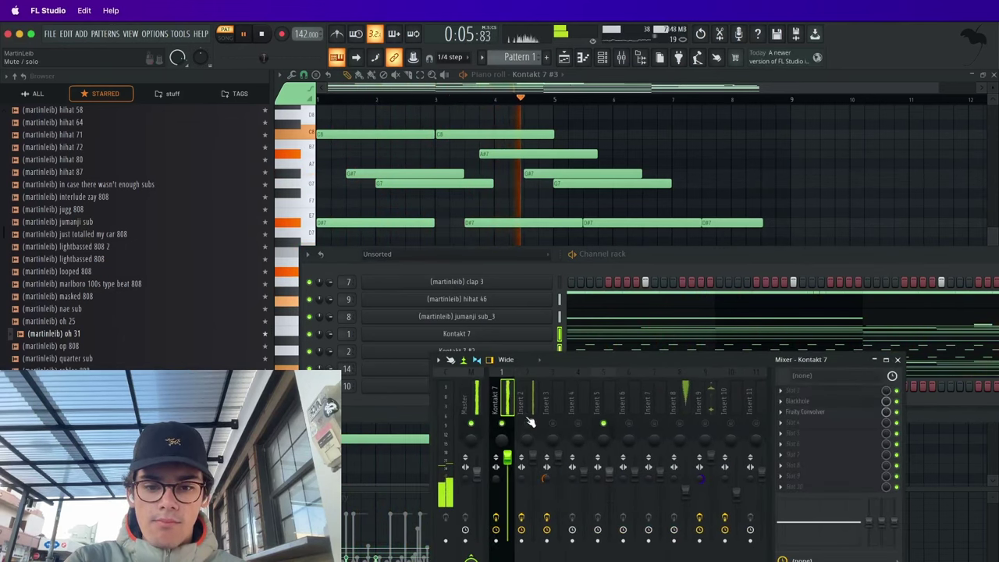
{"action": "left_click_drag", "start_coordinate": [540, 406], "coordinate": [660, 409]}
{"action": "left_click", "coordinate": [817, 401]}
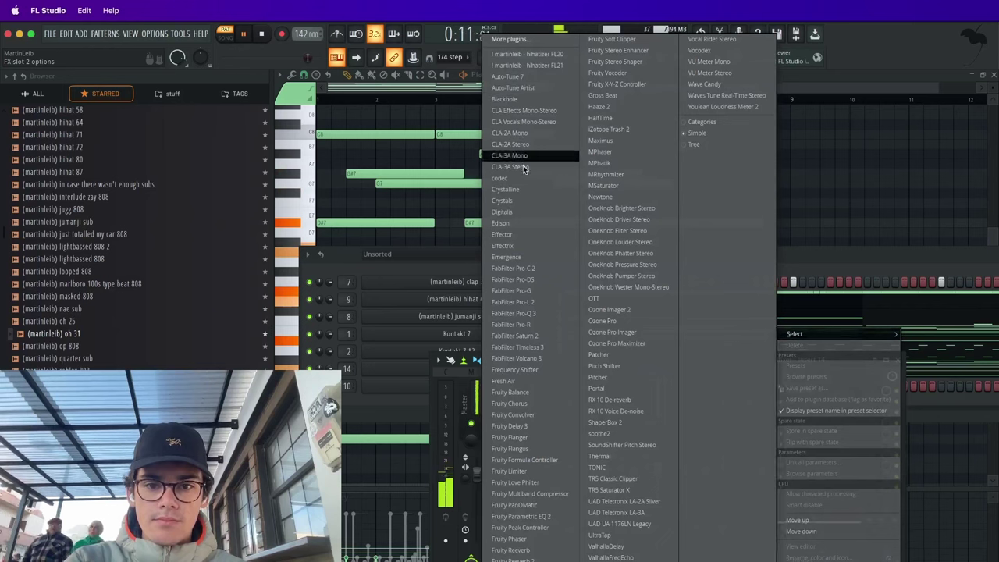
{"action": "left_click", "coordinate": [536, 418]}
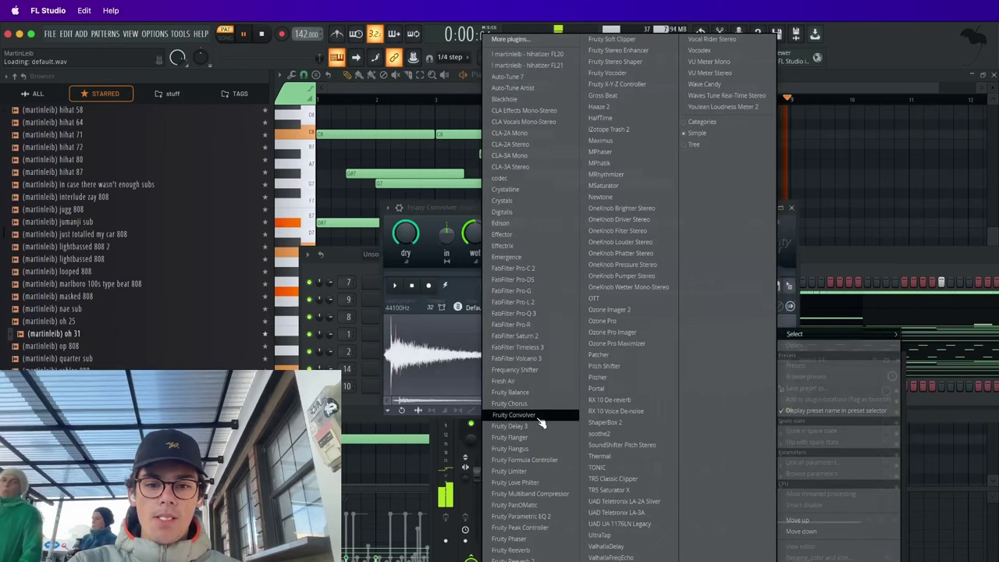
- Choose the Blur White preset in Fruity Convolver and close the plugin
{"action": "key", "text": "space"}
{"action": "left_click", "coordinate": [724, 207]}
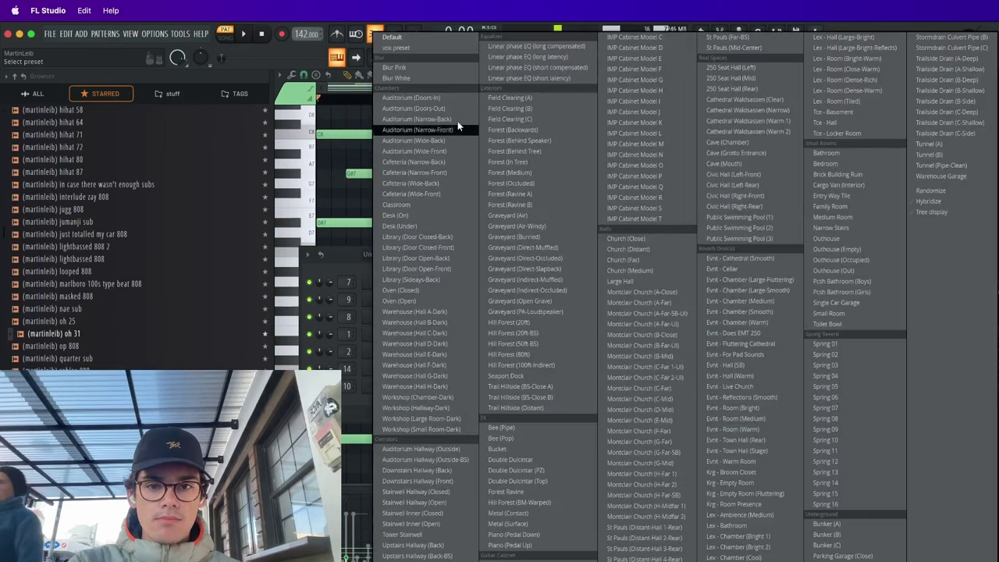
{"action": "left_click", "coordinate": [429, 78]}
{"action": "left_click", "coordinate": [791, 208]}
{"action": "left_click", "coordinate": [759, 251]}
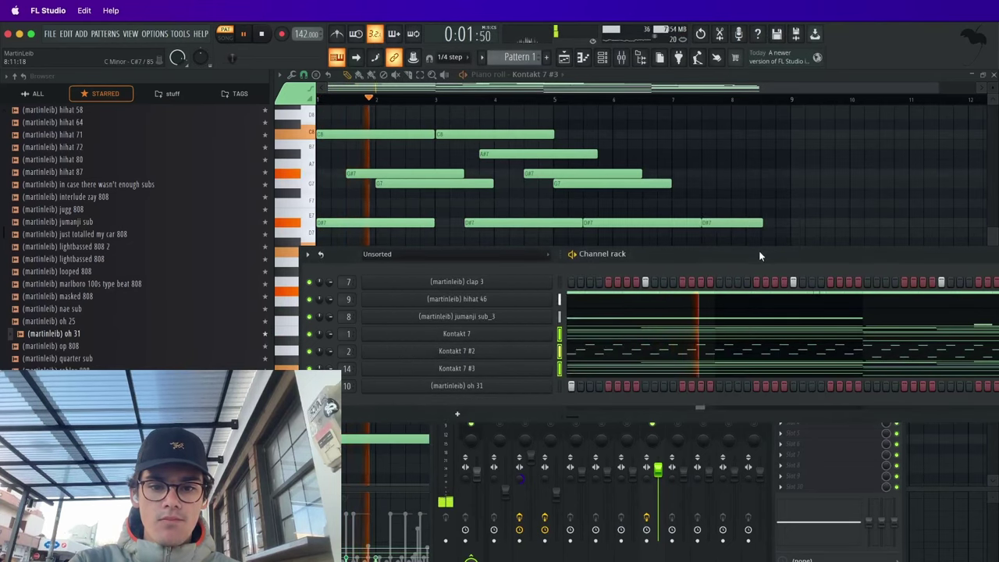
- Compare the full mix with Insert 14 soloed during playback to judge the Kontakt 7 #3 layer and its effects
{"action": "left_click", "coordinate": [657, 356]}
{"action": "key", "text": "space"}
{"action": "key", "text": "ctrl+Up"}
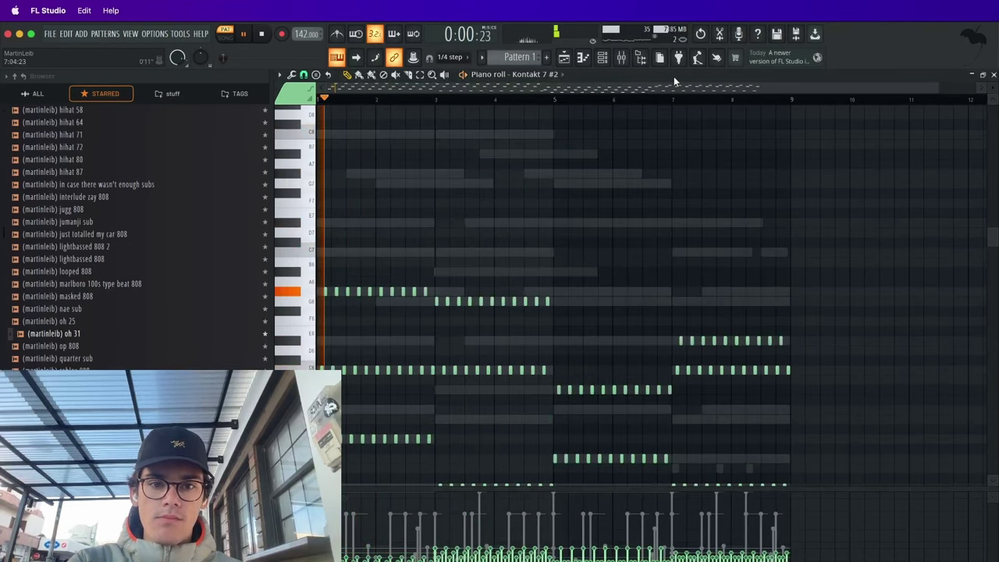
{"action": "left_click", "coordinate": [623, 58]}
{"action": "key", "text": "space"}
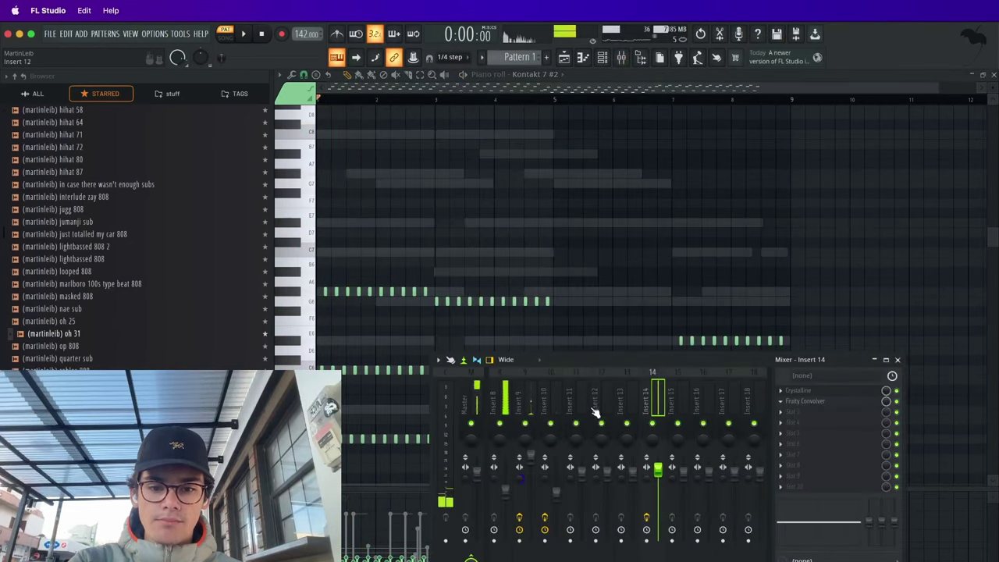
{"action": "key", "text": "space"}
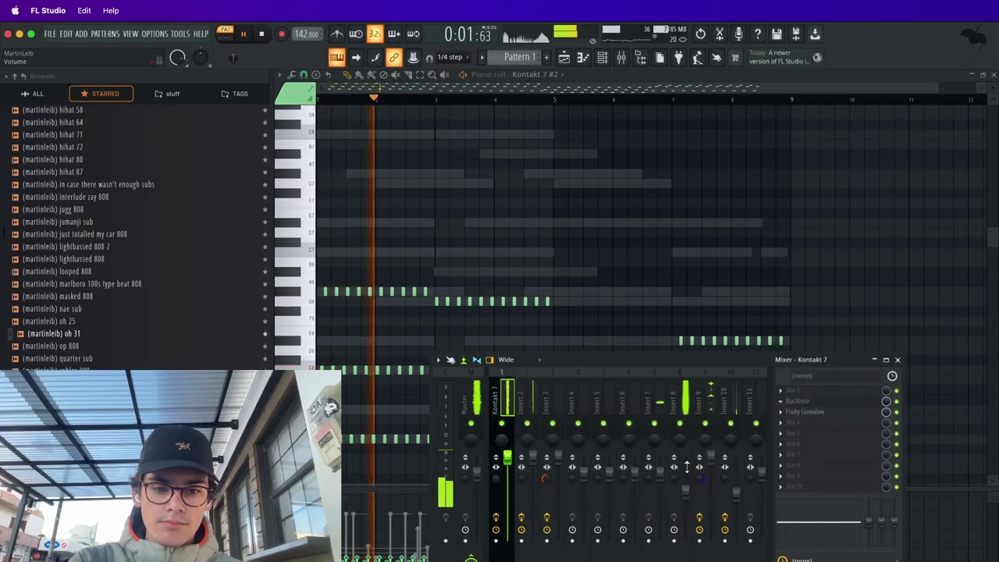
{"action": "left_click", "coordinate": [762, 391]}
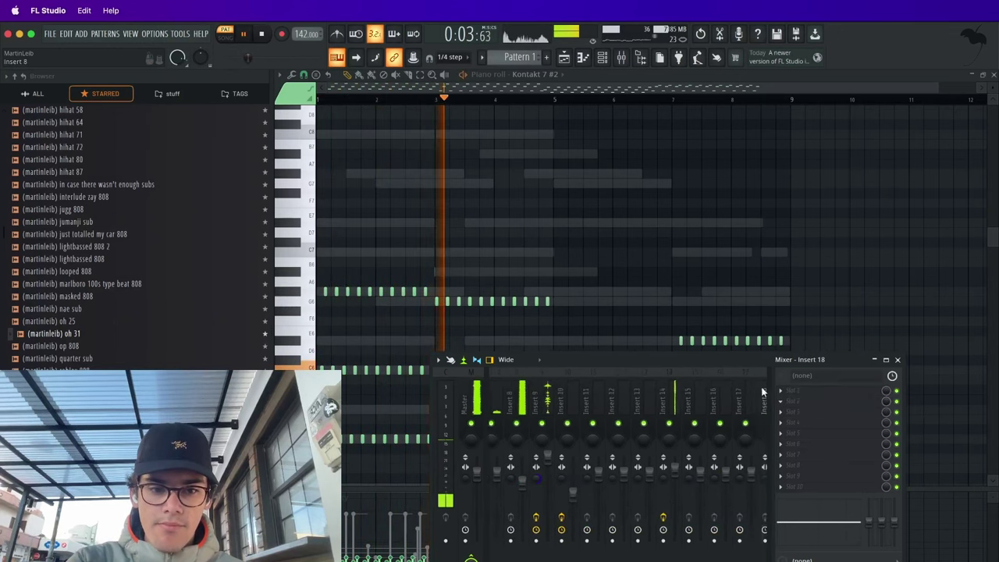
{"action": "left_click", "coordinate": [652, 398]}
{"action": "scroll", "coordinate": [646, 341], "scroll_direction": "up", "scroll_amount": 3}
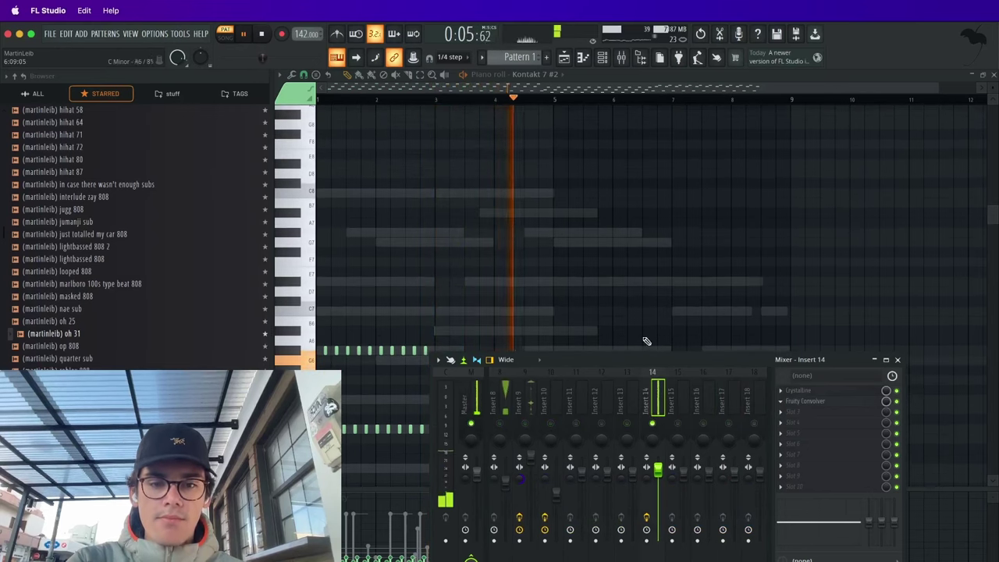
{"action": "left_click", "coordinate": [646, 341]}
- Stretch all Kontakt 7 #3 notes to double length so they span 16 bars
{"action": "left_click", "coordinate": [546, 74]}
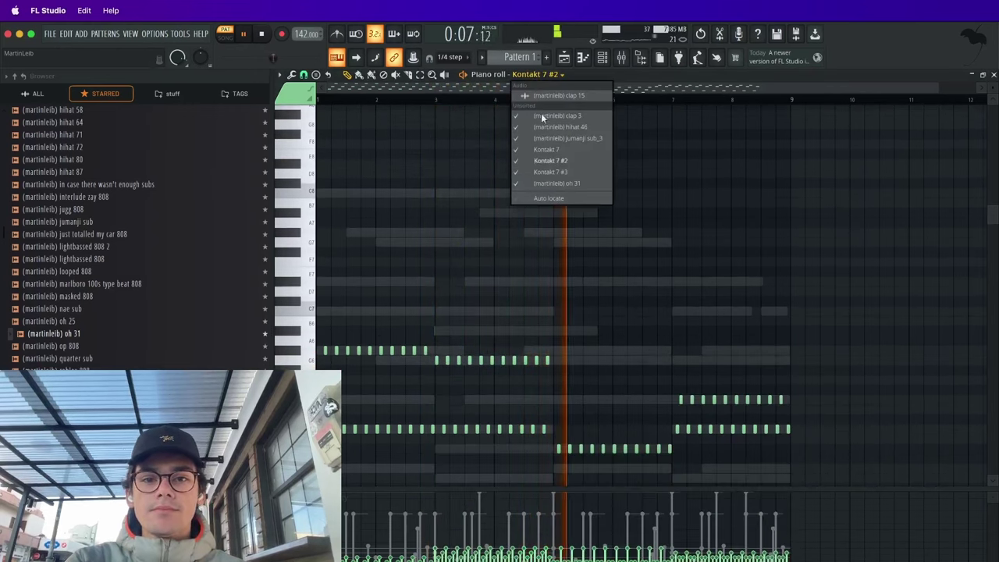
{"action": "left_click", "coordinate": [560, 171]}
{"action": "key", "text": "ctrl+a"}
{"action": "scroll", "coordinate": [604, 241], "scroll_direction": "down", "scroll_amount": 3}
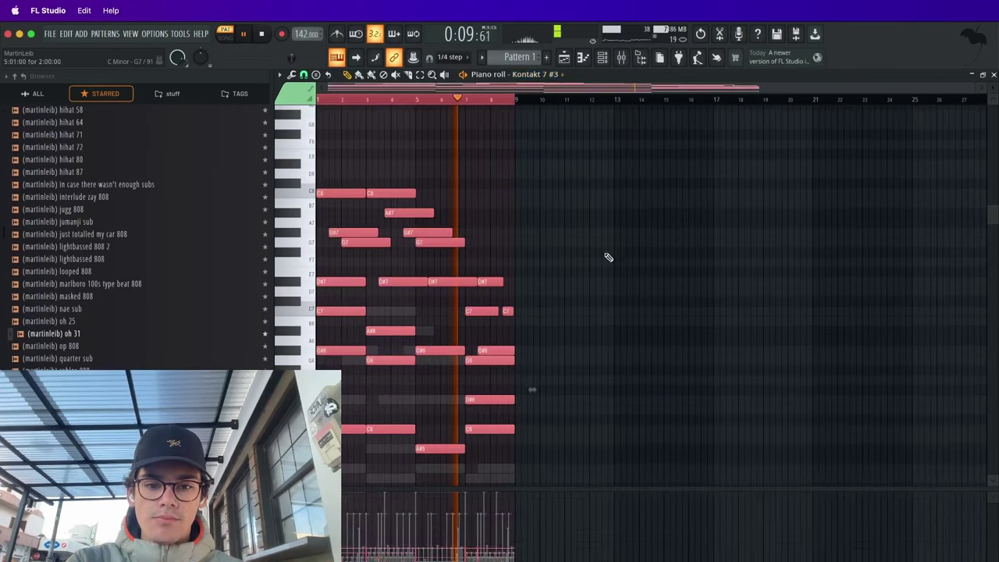
{"action": "key", "text": "space"}
{"action": "left_click_drag", "start_coordinate": [532, 390], "coordinate": [730, 388]}
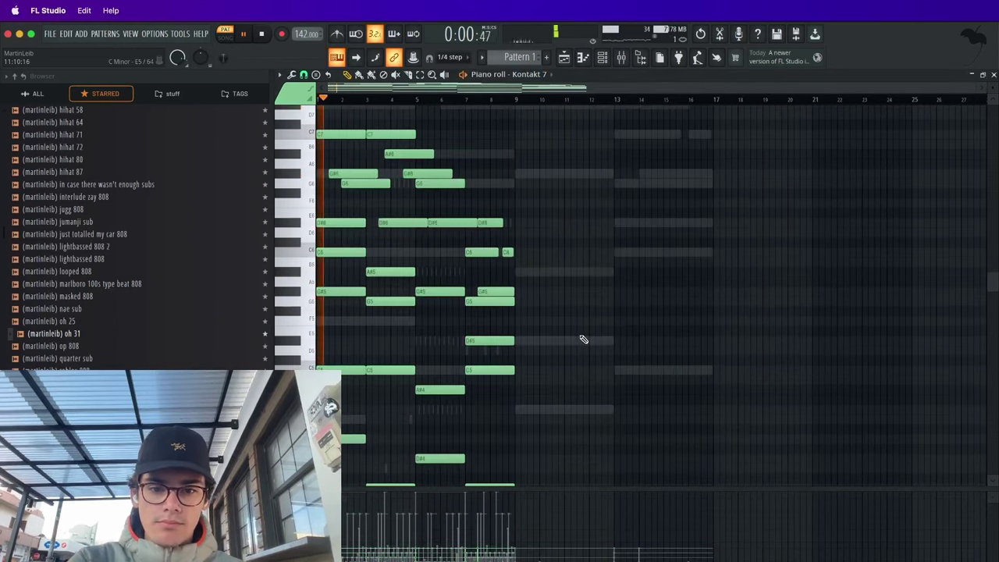
- Duplicate the eight-bar Kontakt 7 and Kontakt 7 #2 notes into bars 9 to 16
{"action": "left_click", "coordinate": [525, 75]}
{"action": "left_click", "coordinate": [538, 159]}
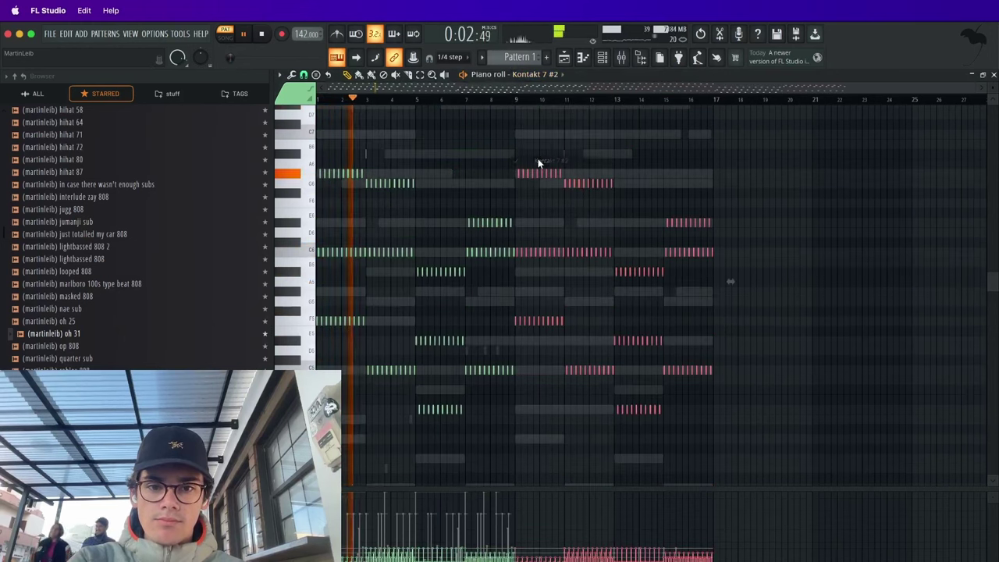
{"action": "scroll", "coordinate": [531, 194], "scroll_direction": "up", "scroll_amount": 5}
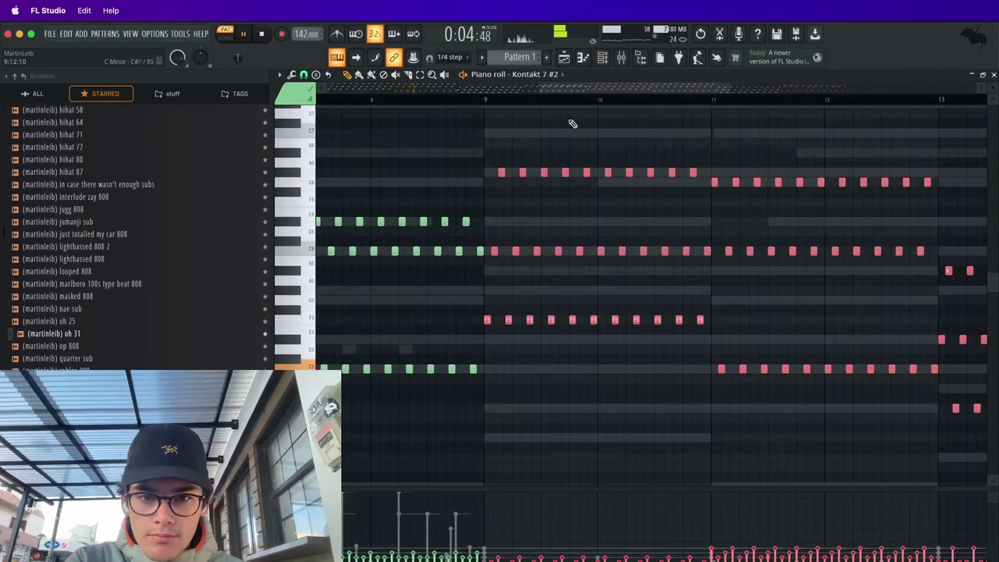
- Transpose the notes of the jumanji sub_3 808 and all three Kontakt 7 channels up one semitone
{"action": "left_click", "coordinate": [602, 57]}
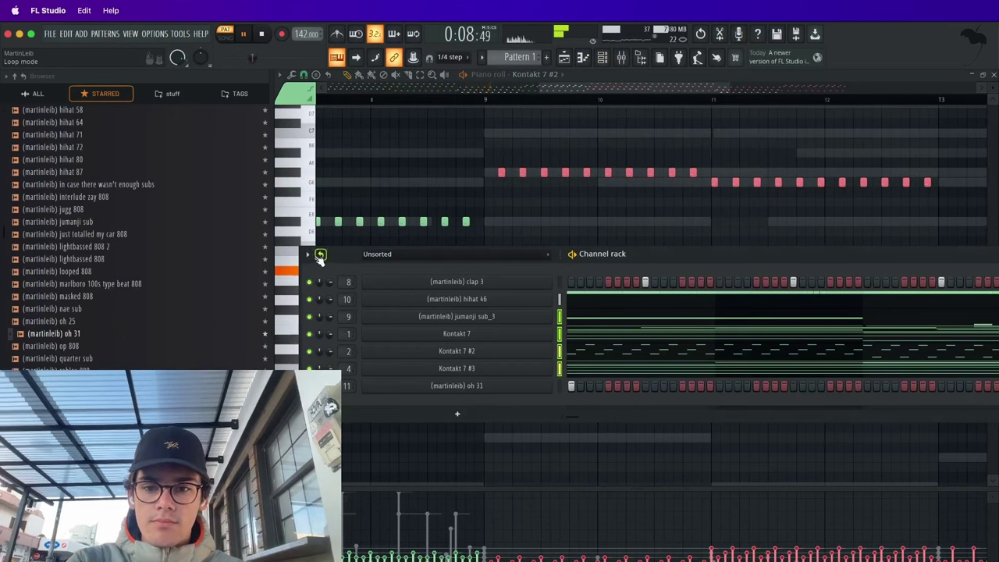
{"action": "left_click", "coordinate": [320, 255]}
{"action": "left_click", "coordinate": [344, 396]}
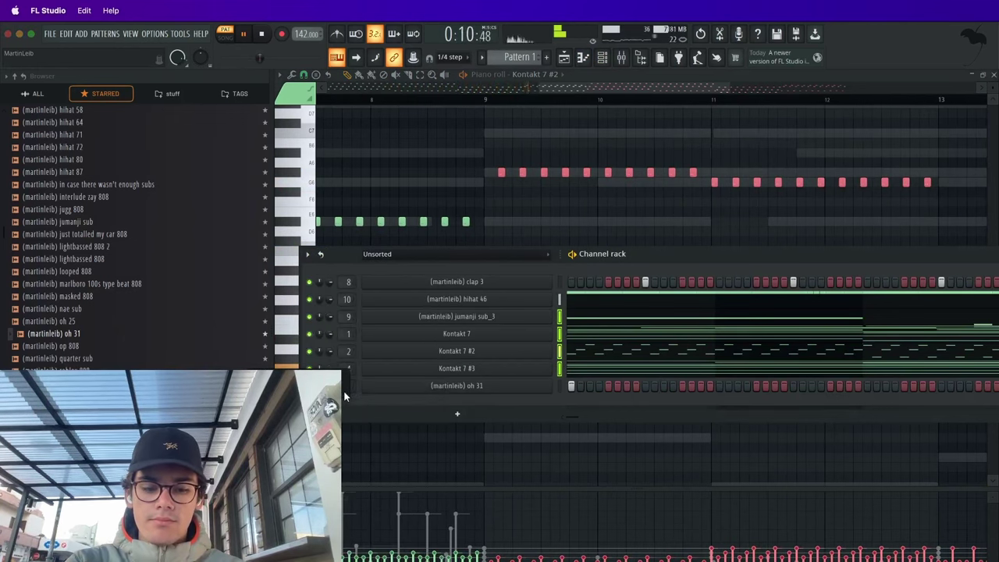
{"action": "key", "text": "space"}
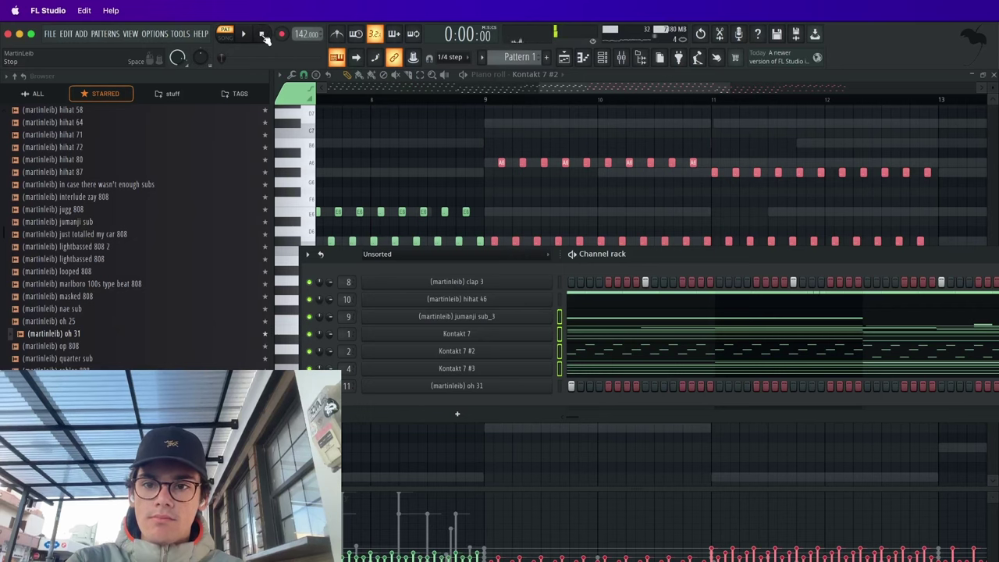
- Add a 3x Osc channel to the pattern and close its plugin window
{"action": "left_click", "coordinate": [460, 414]}
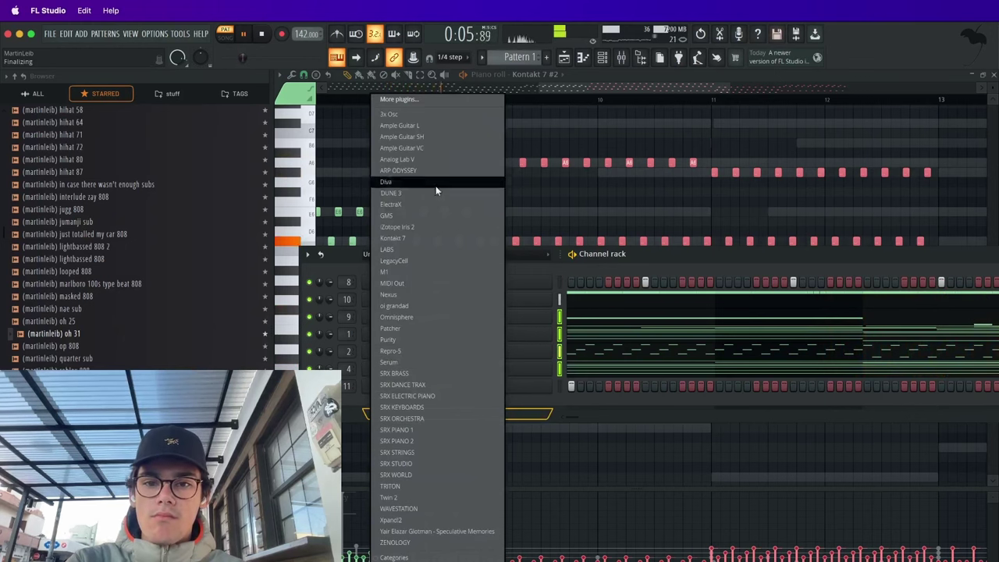
{"action": "left_click", "coordinate": [416, 117]}
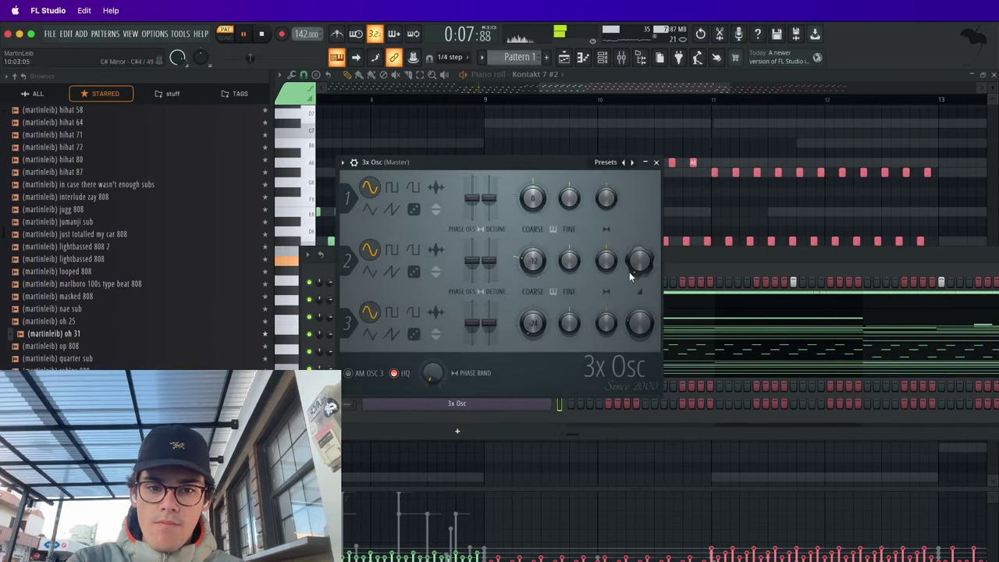
{"action": "left_click", "coordinate": [655, 162]}
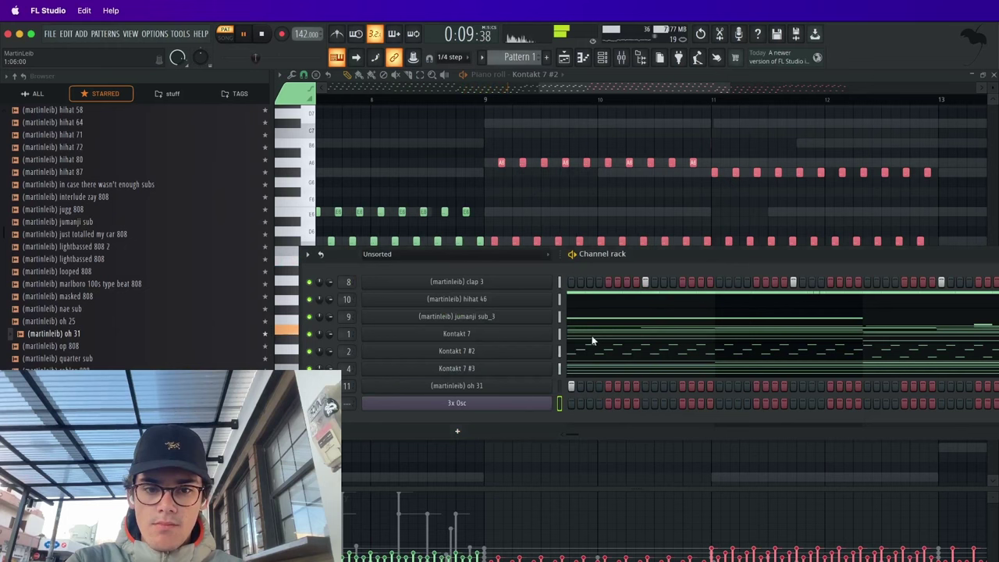
- Open the 3x Osc piano roll and draw the opening phrase G#5, A5, G#5, C#6 in bar 1
{"action": "right_click", "coordinate": [548, 406]}
{"action": "left_click", "coordinate": [567, 402]}
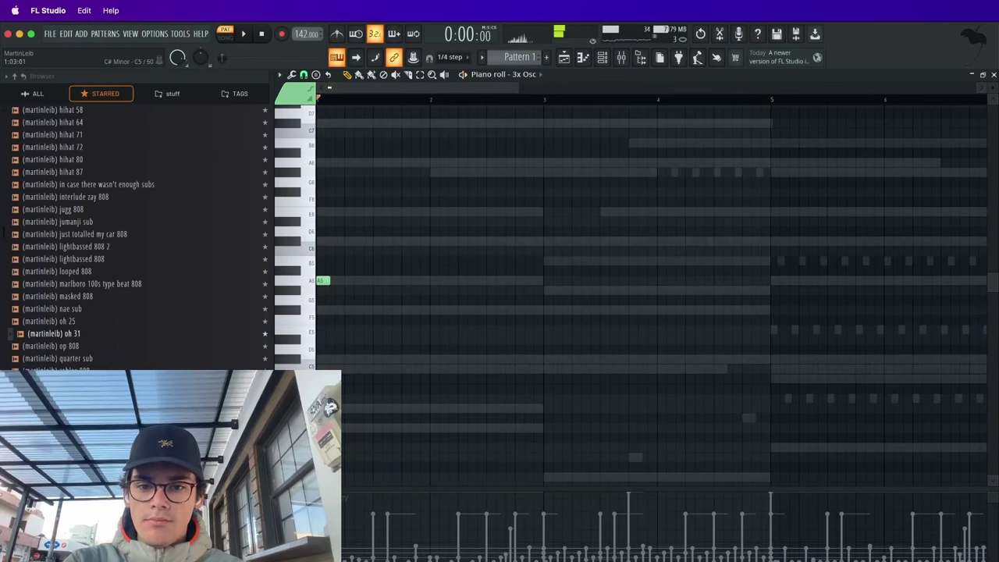
{"action": "scroll", "coordinate": [327, 312], "scroll_direction": "up", "scroll_amount": 5}
{"action": "key", "text": "space"}
{"action": "key", "text": "shift+Down"}
{"action": "key", "text": "space"}
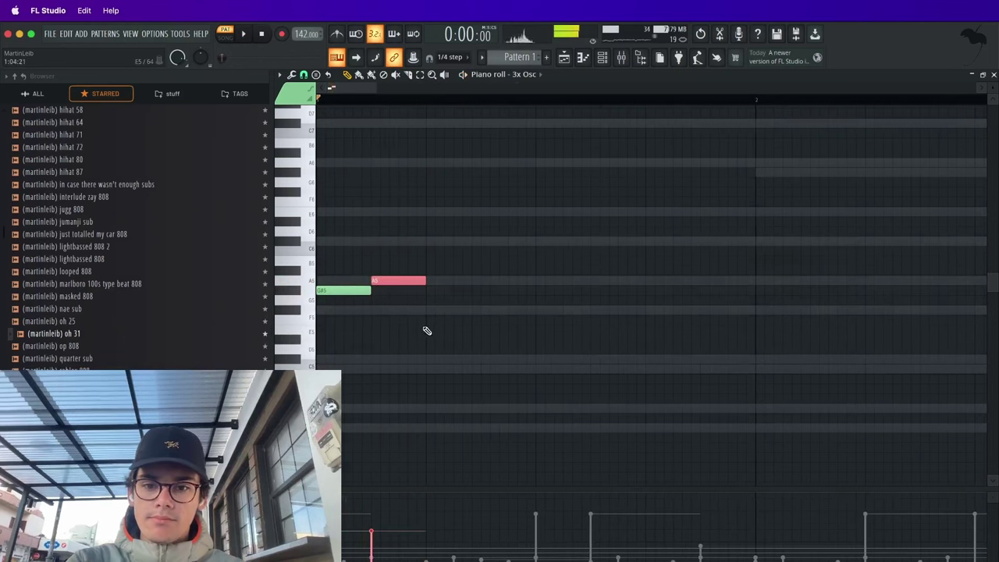
{"action": "key", "text": "space"}
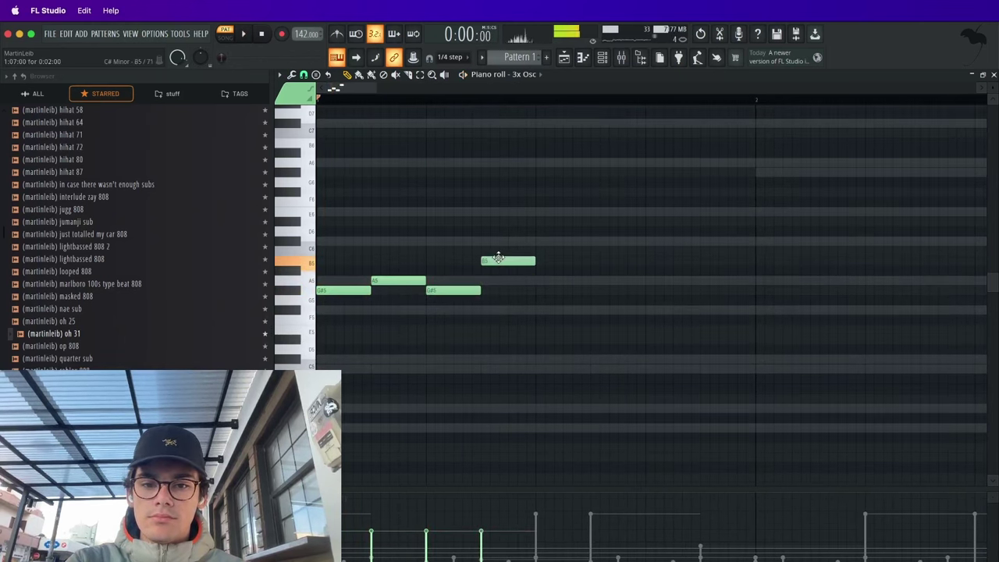
{"action": "scroll", "coordinate": [497, 240], "scroll_direction": "down", "scroll_amount": 5}
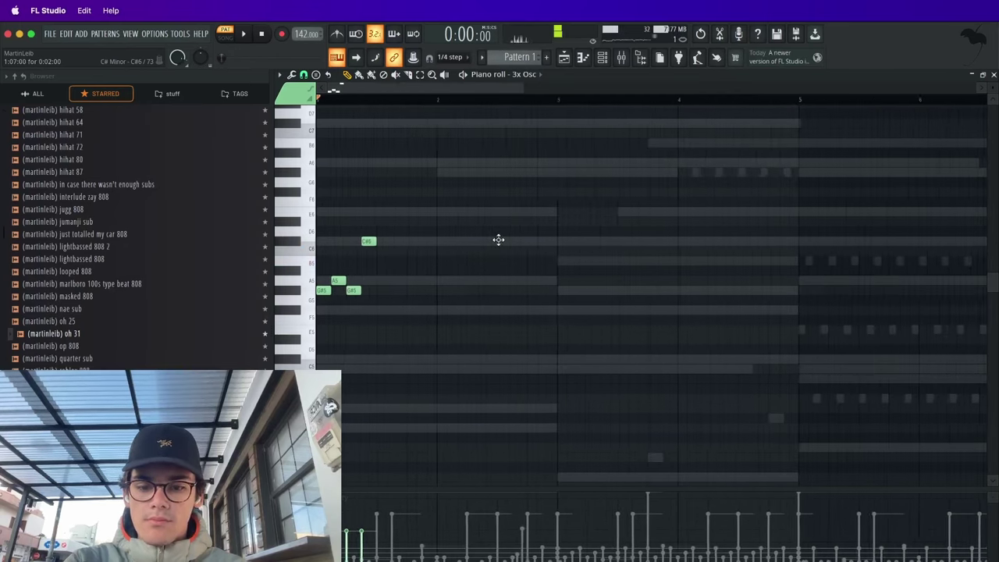
- Repeat the four-note phrase through bars 1 and 2 and change the bar 3 copy's first three notes to E5, G#5, E5
{"action": "key", "text": "space"}
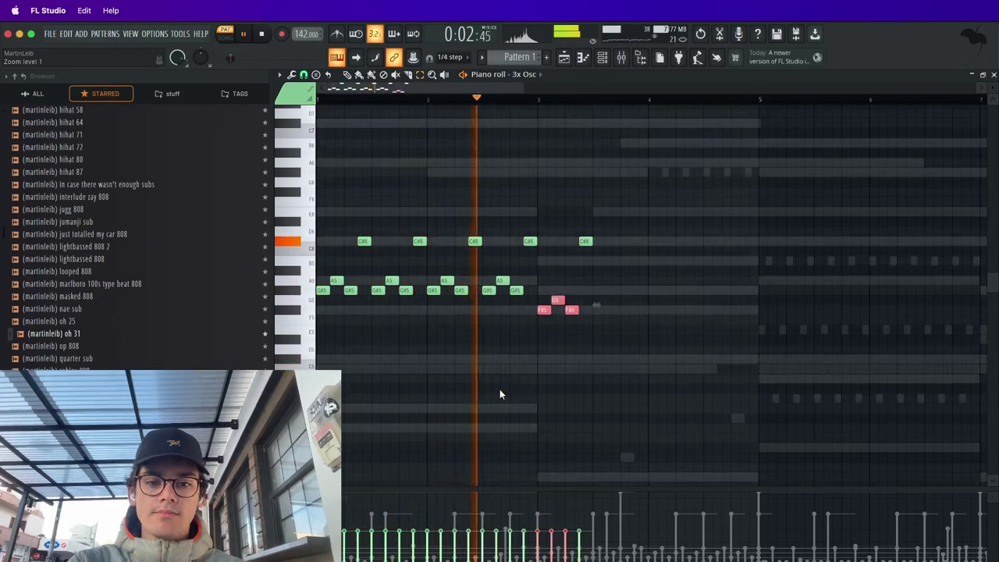
{"action": "left_click", "coordinate": [561, 302], "text": "super"}
{"action": "key", "text": "shift+Up"}
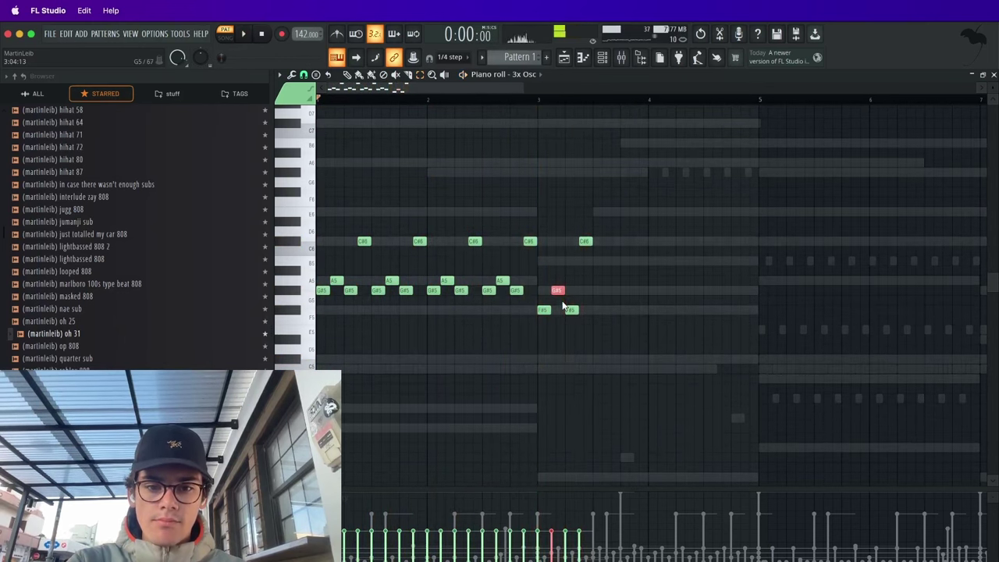
{"action": "left_click_drag", "start_coordinate": [528, 319], "coordinate": [484, 307]}
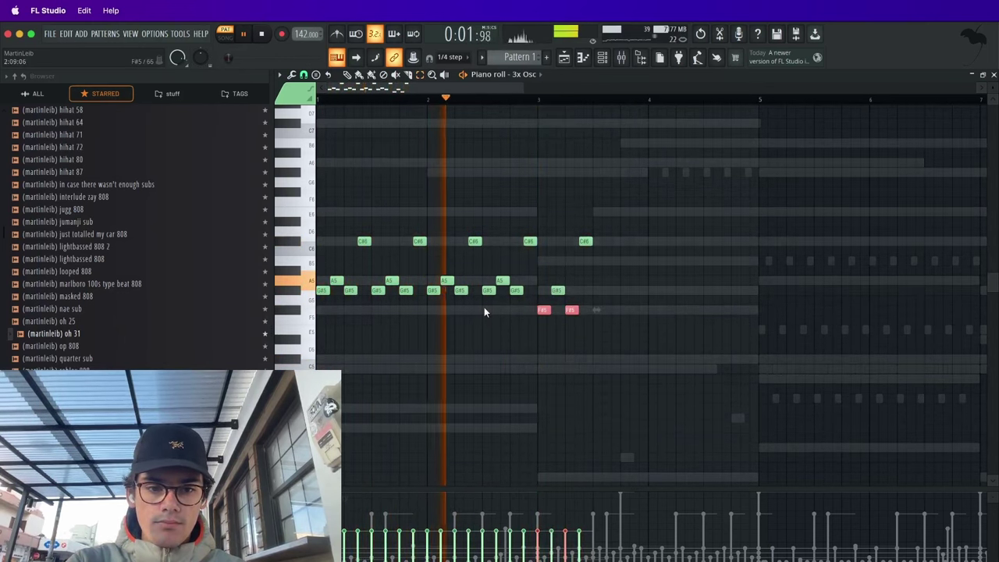
{"action": "key", "text": "shift+Down"}
{"action": "key", "text": "shift+Down"}
{"action": "left_click", "coordinate": [633, 300]}
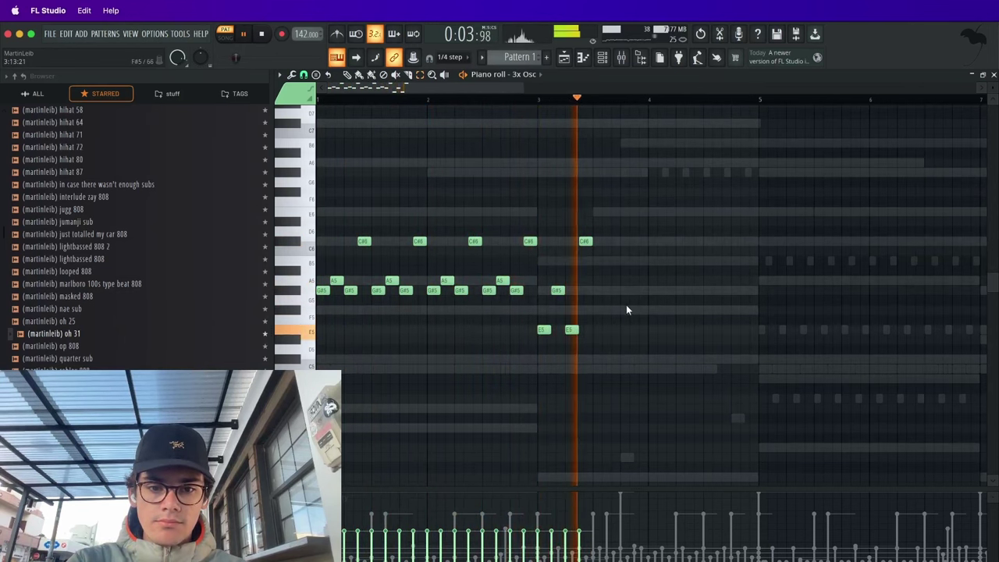
- Play back the 3x Osc melody and try lowering the G#5 note in bar 3 to F#5
{"action": "key", "text": "space"}
{"action": "key", "text": "space"}
{"action": "left_click", "coordinate": [572, 329]}
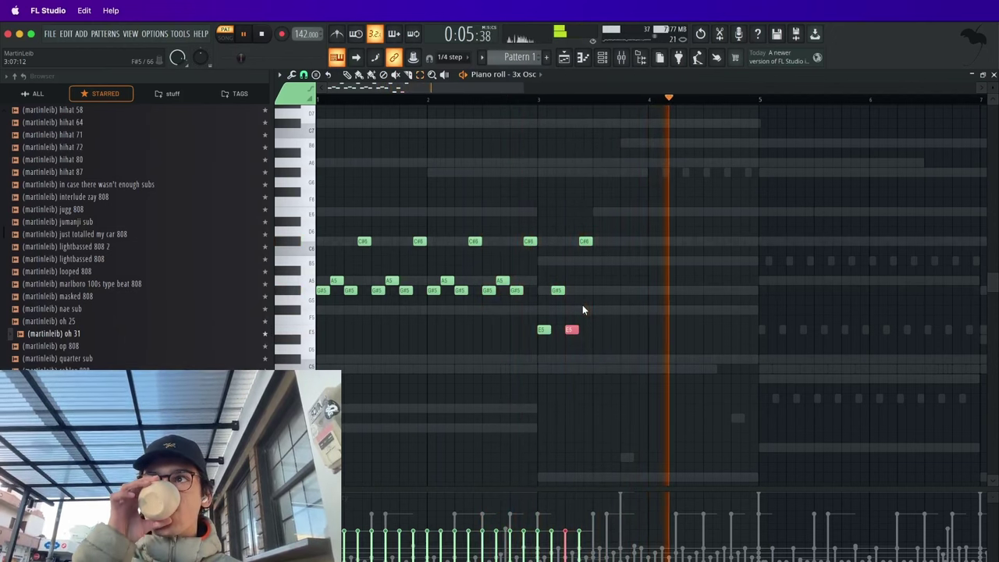
{"action": "key", "text": "space"}
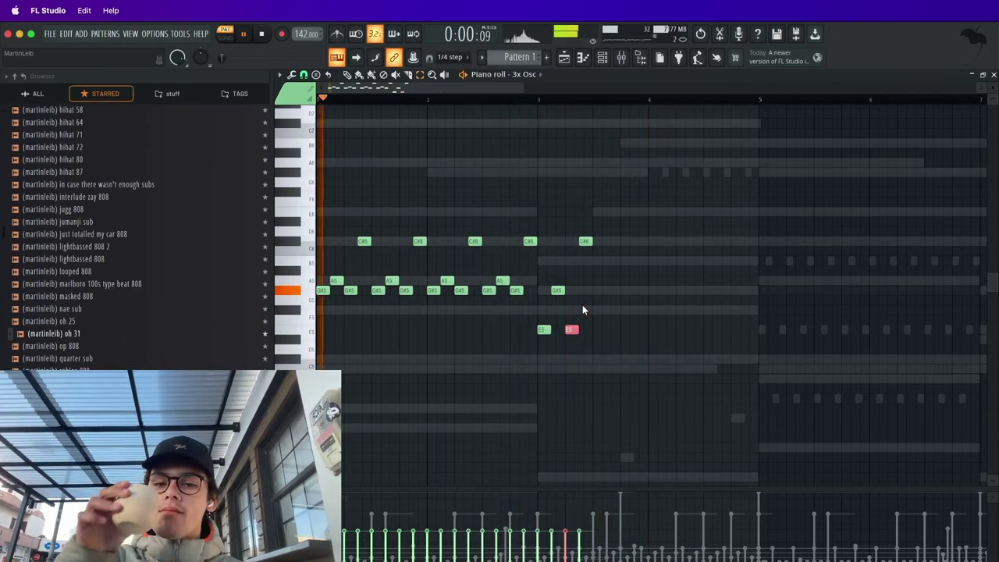
{"action": "left_click", "coordinate": [554, 290]}
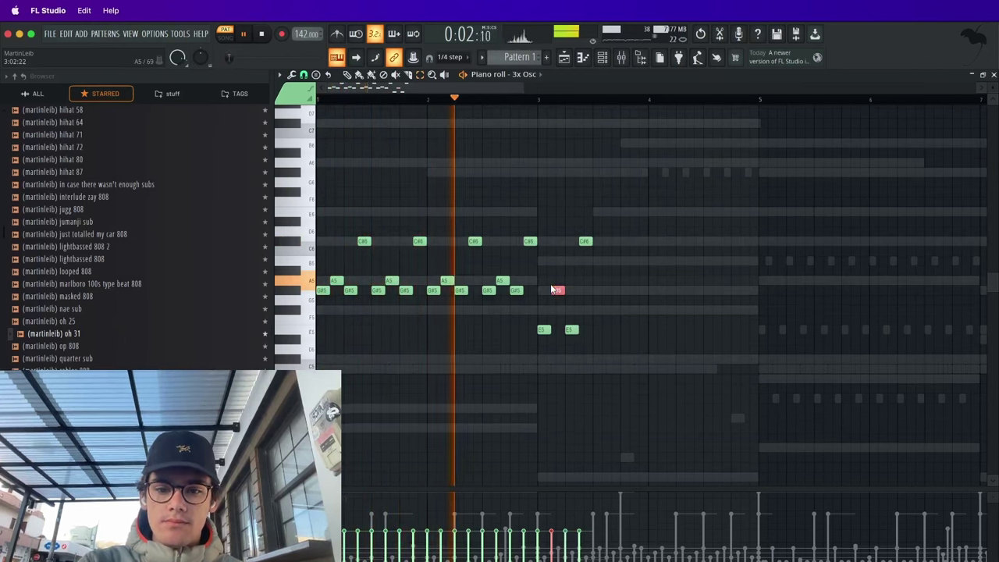
{"action": "left_click_drag", "start_coordinate": [552, 289], "coordinate": [552, 309]}
{"action": "key", "text": "space"}
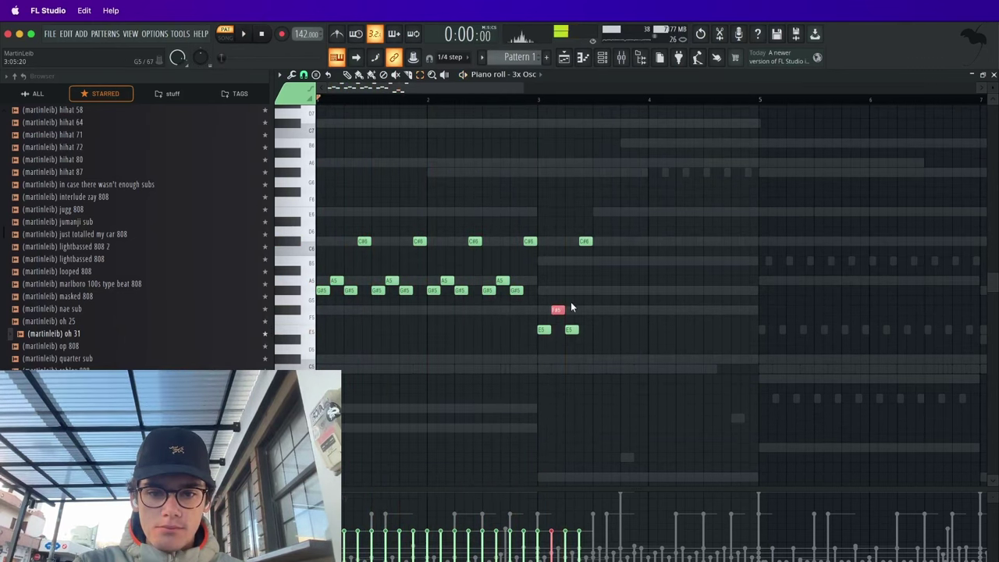
{"action": "left_click", "coordinate": [571, 329]}
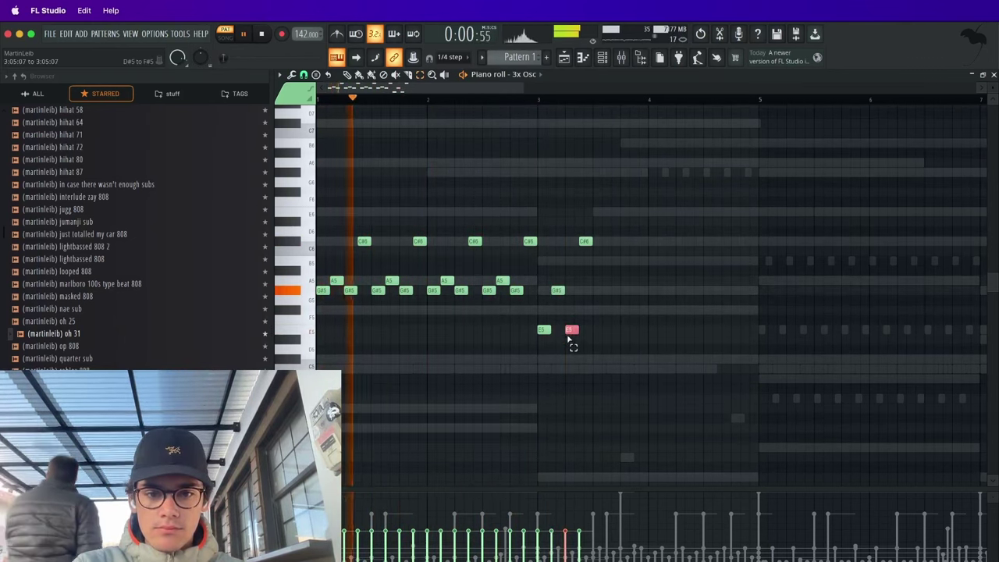
- Lower the C#6 note in bar 3 to A5 and repeat the resulting four-note phrase through bars 3 and 4
{"action": "left_click", "coordinate": [587, 241]}
{"action": "left_click_drag", "start_coordinate": [591, 245], "coordinate": [579, 246]}
{"action": "key", "text": "shift+Down"}
{"action": "key", "text": "shift+Down"}
{"action": "key", "text": "shift+Down"}
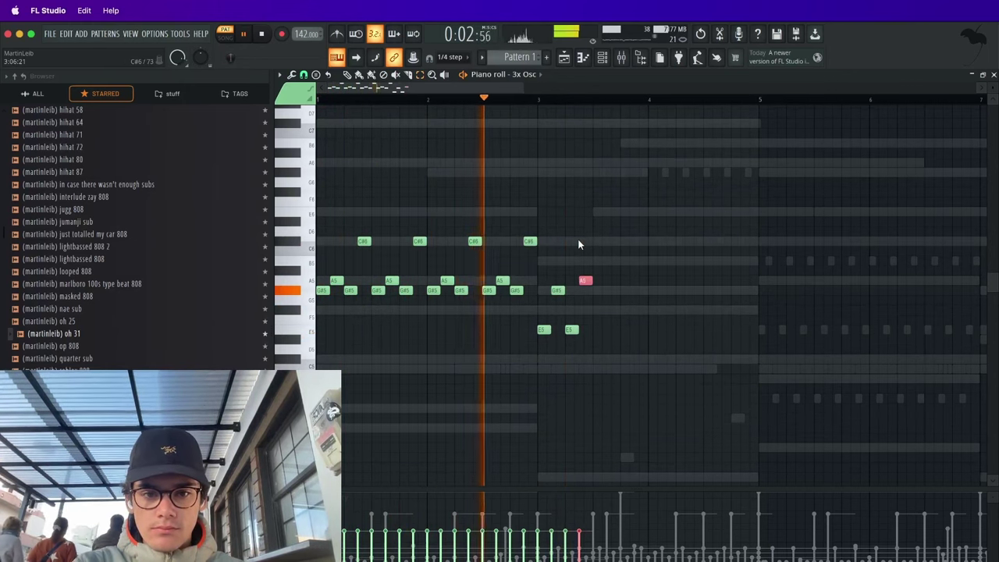
{"action": "left_click_drag", "start_coordinate": [643, 248], "coordinate": [535, 341]}
{"action": "key", "text": "space"}
{"action": "key", "text": "space"}
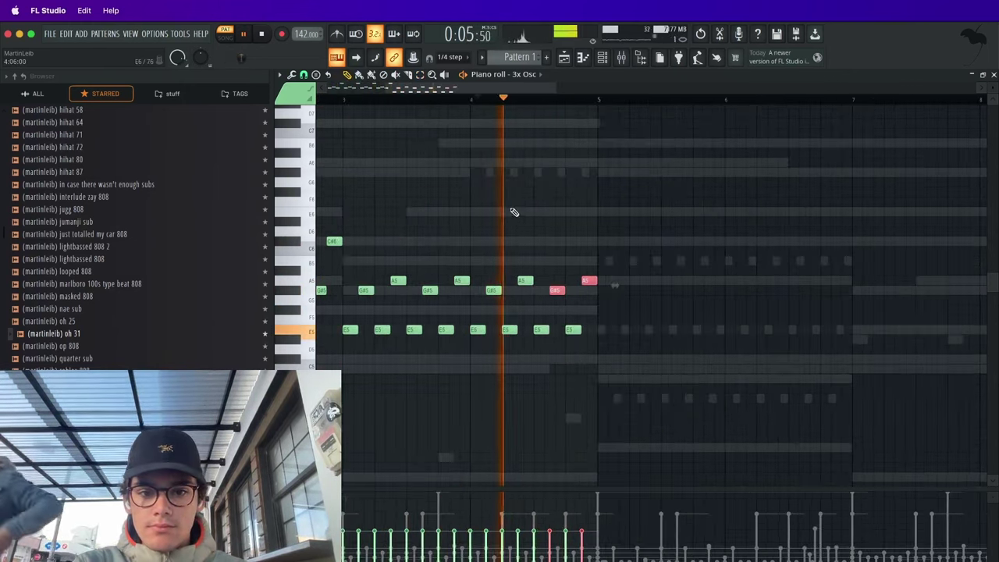
- Rework the end of bar 4 by adding a C#6 above the E5, followed by A5, G#5 and E5 as the closing notes
{"action": "key", "text": "space"}
{"action": "right_click", "coordinate": [529, 249]}
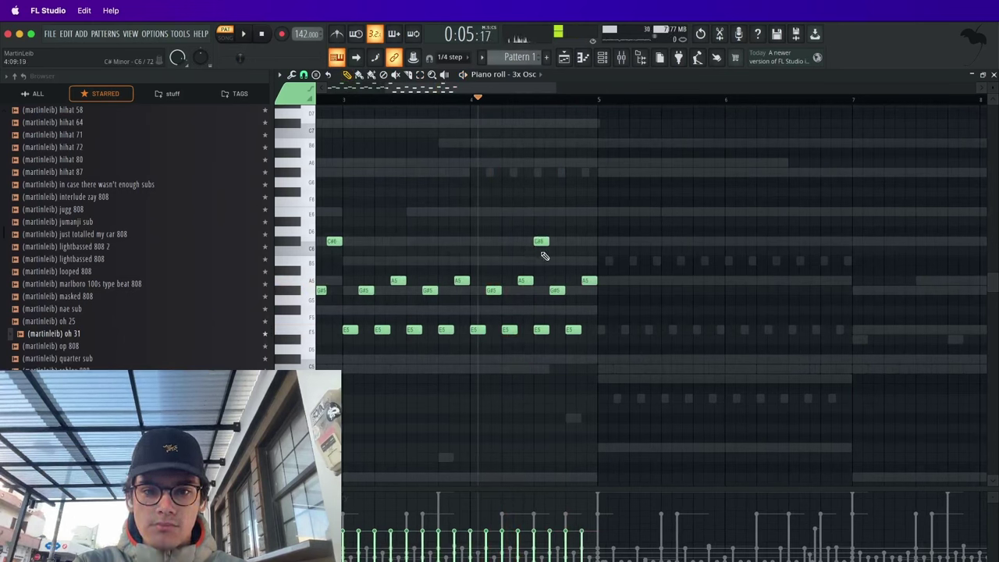
{"action": "left_click_drag", "start_coordinate": [554, 260], "coordinate": [555, 285]}
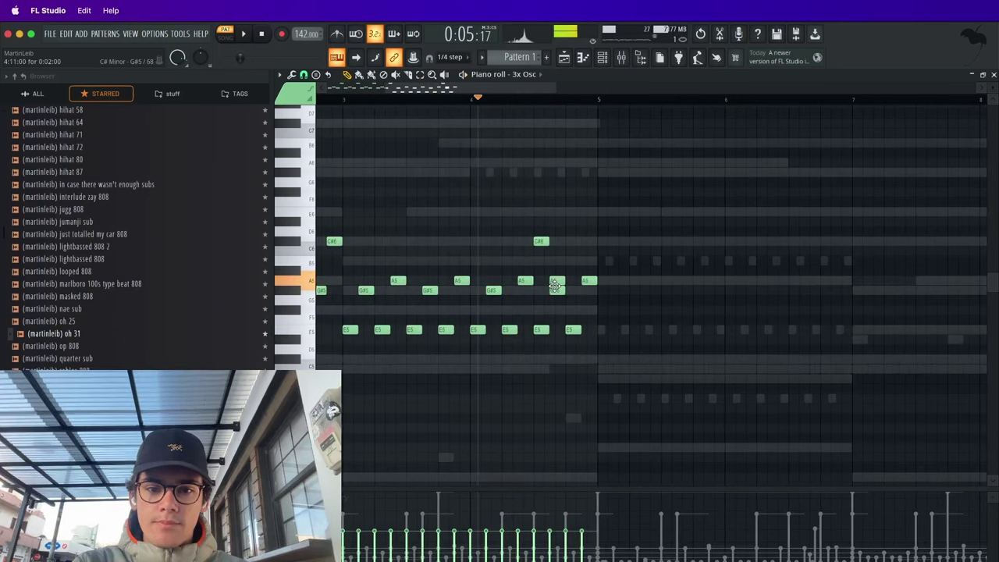
{"action": "left_click_drag", "start_coordinate": [585, 333], "coordinate": [583, 333]}
{"action": "right_click", "coordinate": [571, 330]}
{"action": "key", "text": "space"}
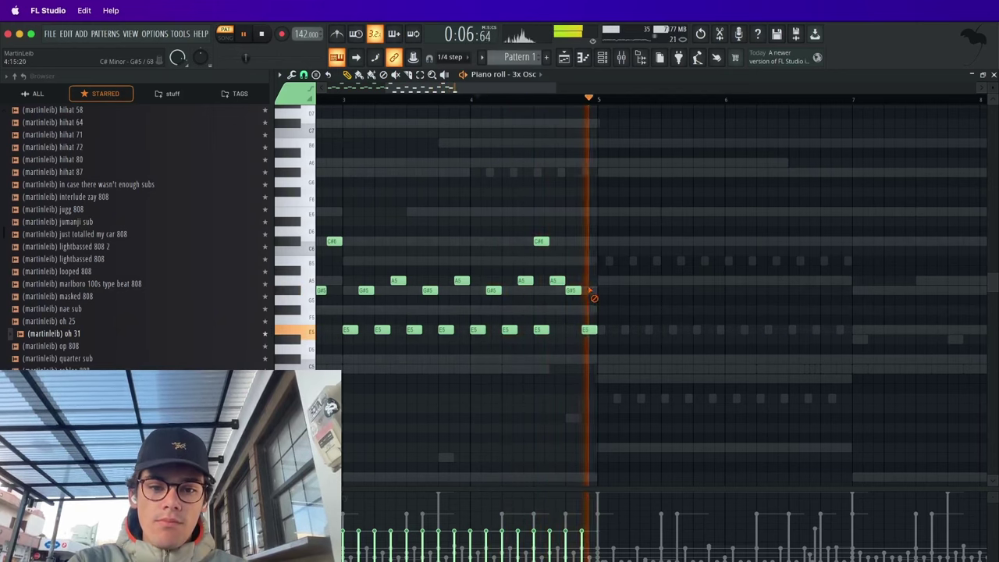
{"action": "right_click", "coordinate": [591, 281]}
{"action": "key", "text": "space"}
{"action": "key", "text": "space"}
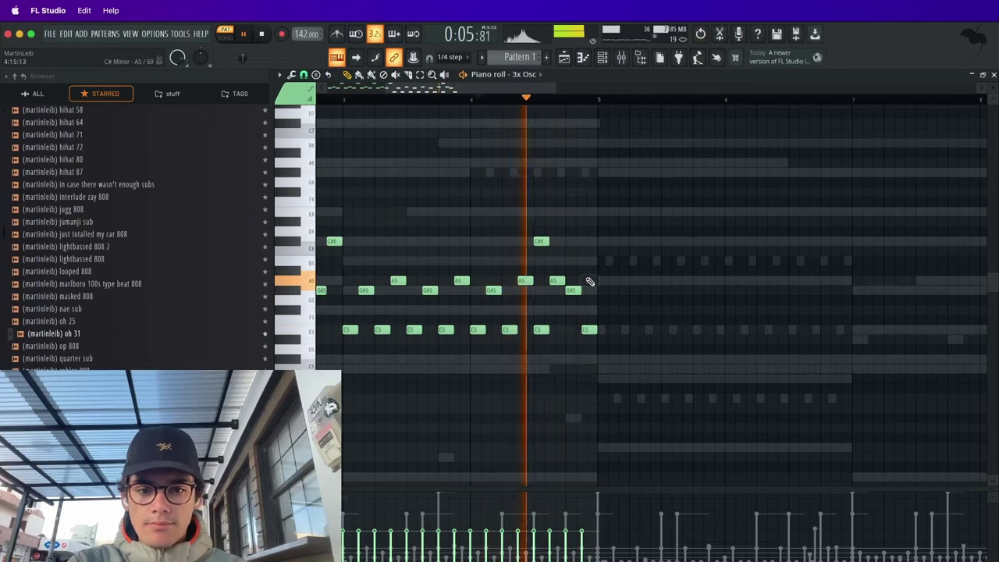
- Duplicate the four-bar 3x Osc melody until it fills all sixteen bars
{"action": "scroll", "coordinate": [590, 285], "scroll_direction": "down", "scroll_amount": 3}
{"action": "scroll", "coordinate": [463, 104], "scroll_direction": "down", "scroll_amount": 3}
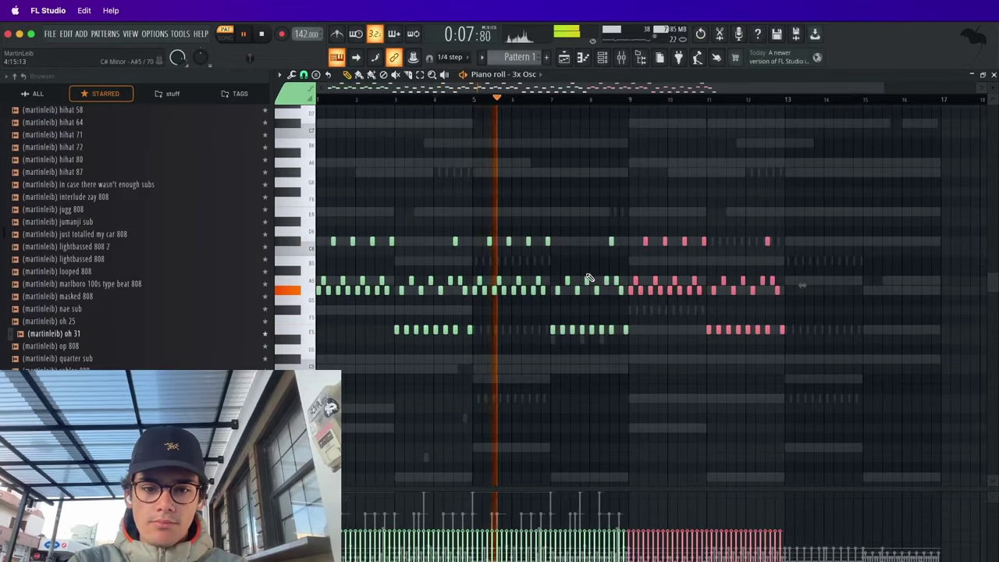
{"action": "key", "text": "space"}
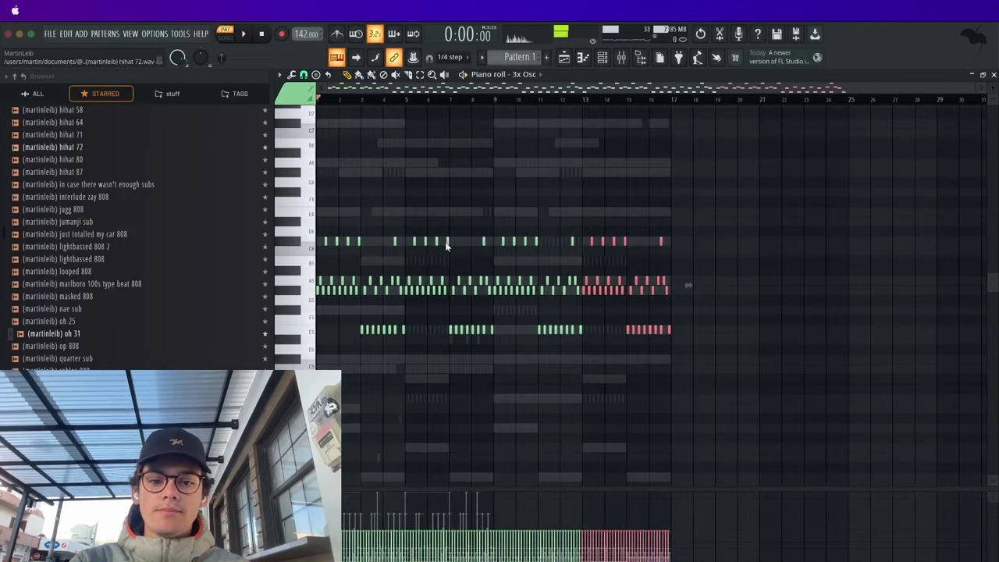
- Place the 3x Osc channel above the oh 31 channel and route it to mixer Insert 5
{"action": "left_click", "coordinate": [603, 60]}
{"action": "left_click", "coordinate": [456, 386]}
{"action": "key", "text": "space"}
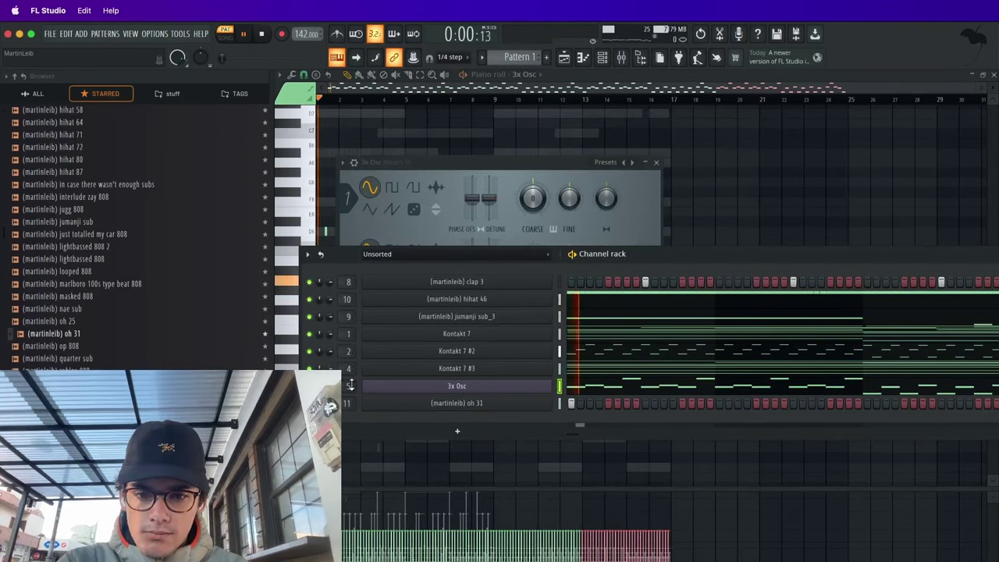
{"action": "double_click", "coordinate": [351, 385]}
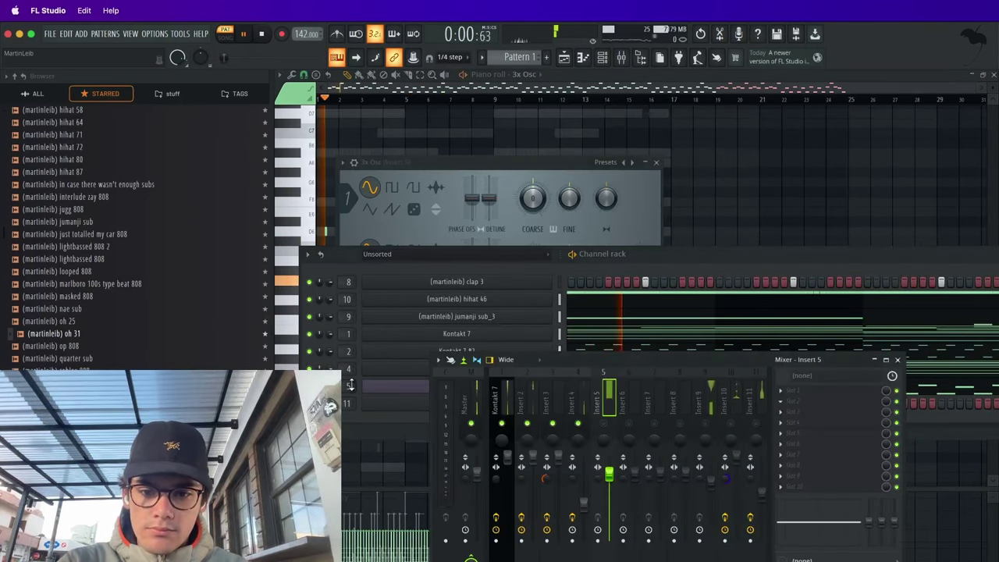
- Enable the 3x Osc volume envelope, shape it into a short pluck with 0% hold, and close the plugin window
{"action": "left_click", "coordinate": [859, 406]}
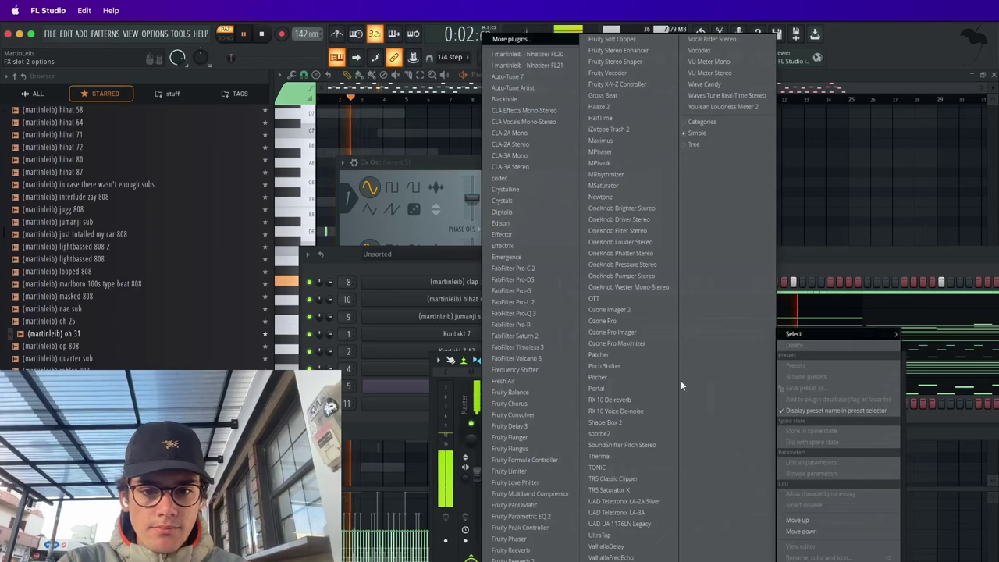
{"action": "left_click", "coordinate": [400, 385]}
{"action": "left_click", "coordinate": [398, 383]}
{"action": "left_click", "coordinate": [376, 183]}
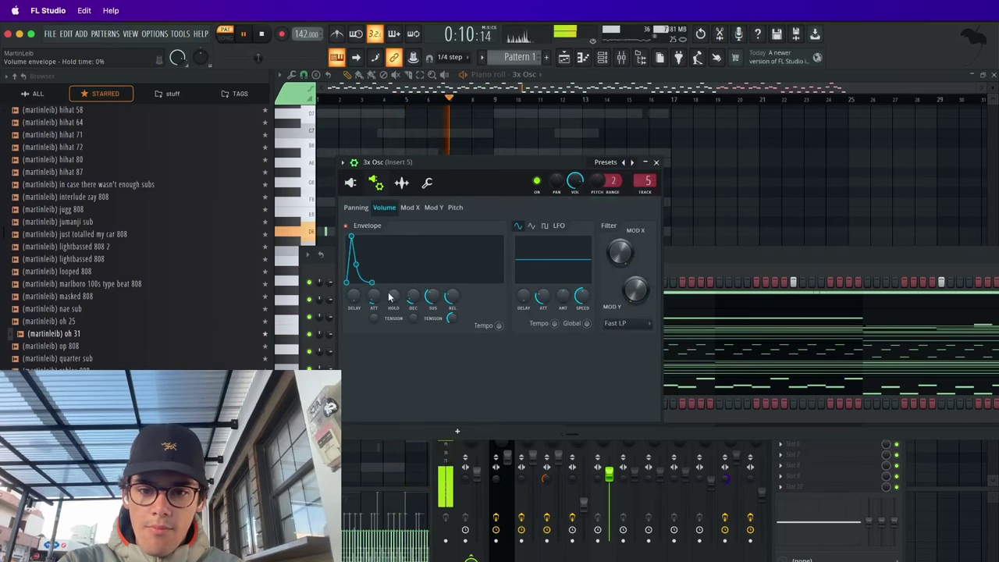
{"action": "left_click", "coordinate": [658, 162]}
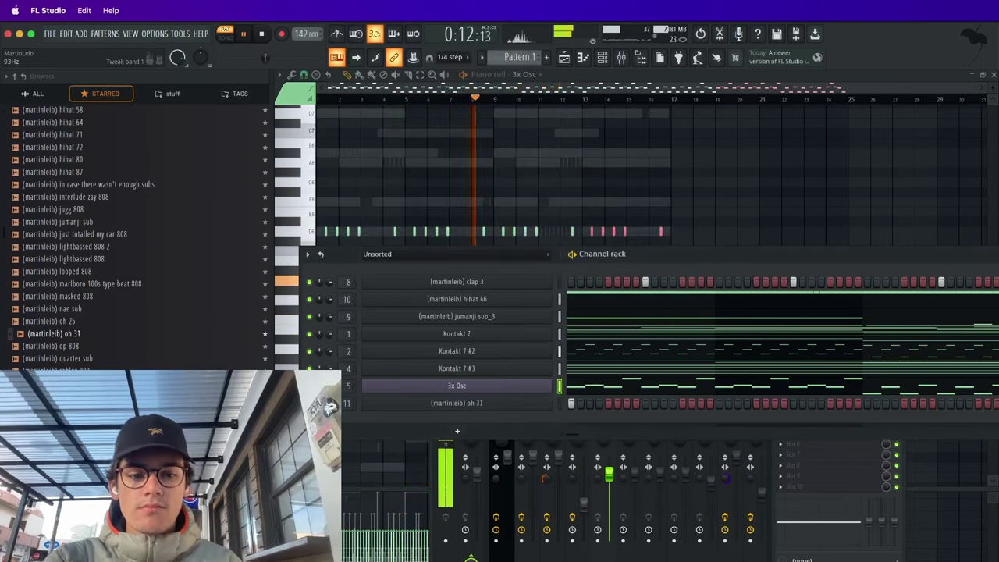
- Load the Portal effect into slot 9 of mixer Insert 5
{"action": "left_click", "coordinate": [825, 472]}
{"action": "left_click", "coordinate": [824, 472]}
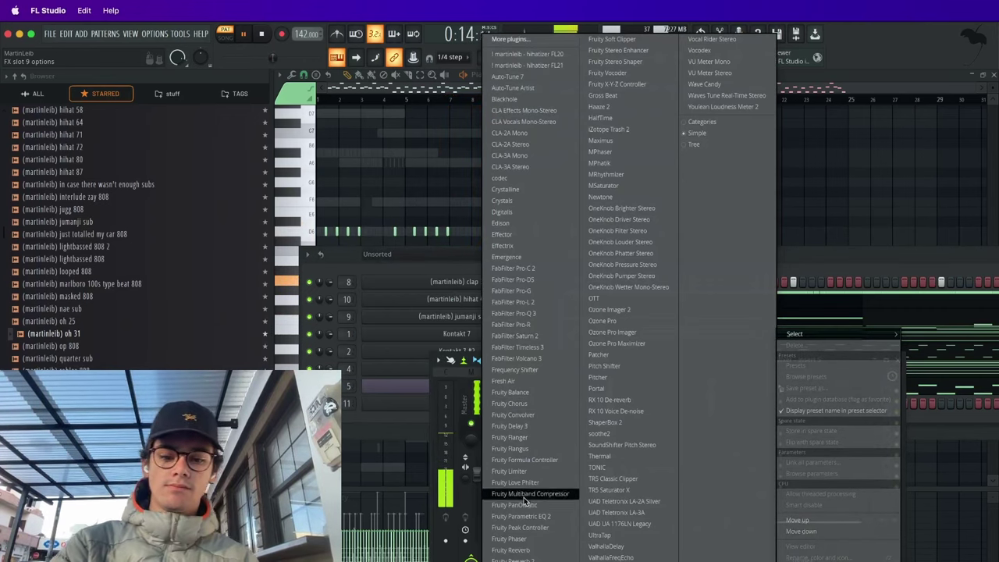
{"action": "left_click", "coordinate": [608, 388]}
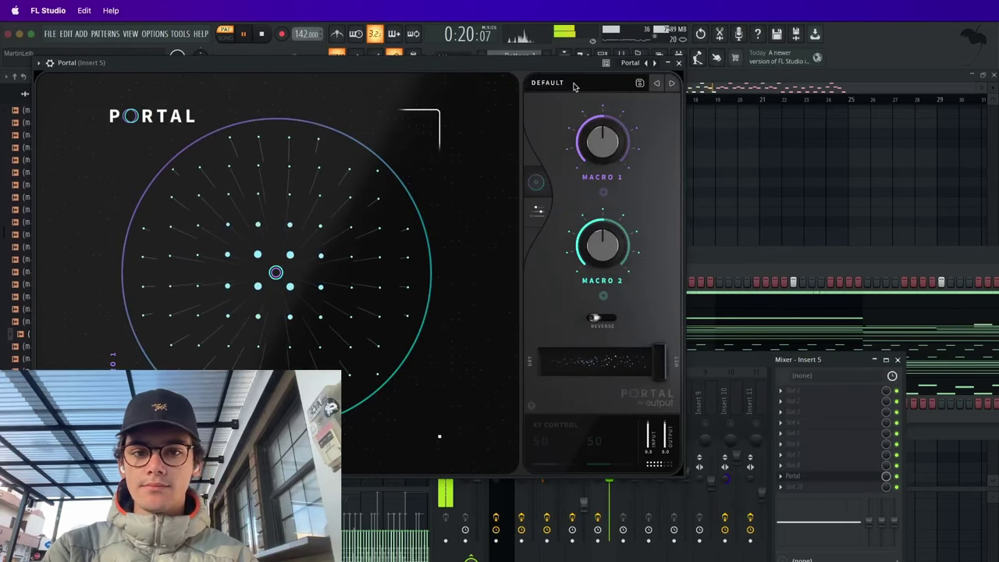
- Browse Portal's preset banks, trying Balenciaga and switching to the Stadium preset
{"action": "left_click", "coordinate": [573, 86]}
{"action": "left_click", "coordinate": [219, 302]}
{"action": "left_click", "coordinate": [303, 271]}
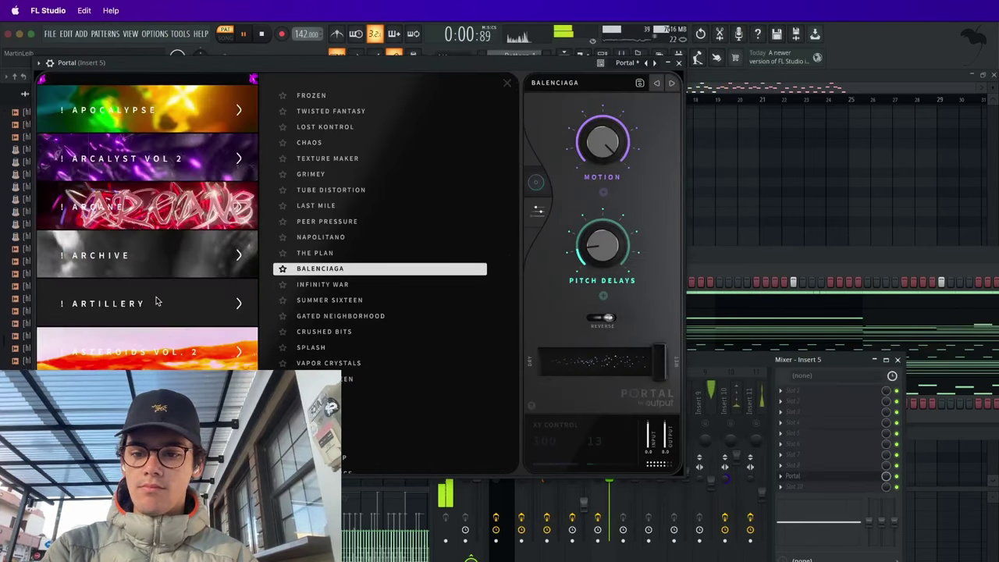
{"action": "scroll", "coordinate": [155, 295], "scroll_direction": "down", "scroll_amount": 5}
{"action": "left_click", "coordinate": [155, 300]}
{"action": "left_click", "coordinate": [356, 254]}
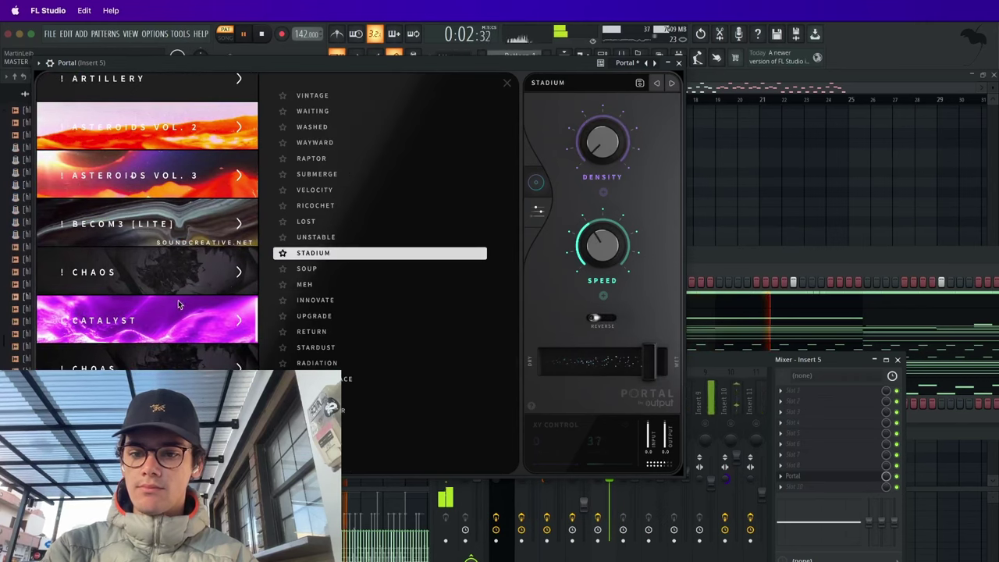
{"action": "scroll", "coordinate": [178, 304], "scroll_direction": "down", "scroll_amount": 20}
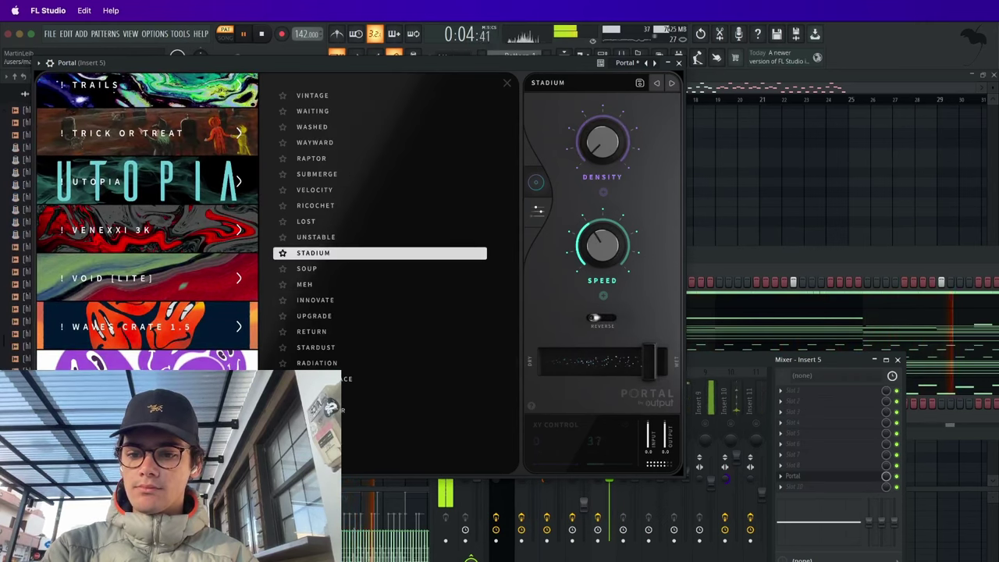
- Close Portal, lower the Insert 5 volume to 93% and cut its low EQ band
{"action": "left_click", "coordinate": [678, 62]}
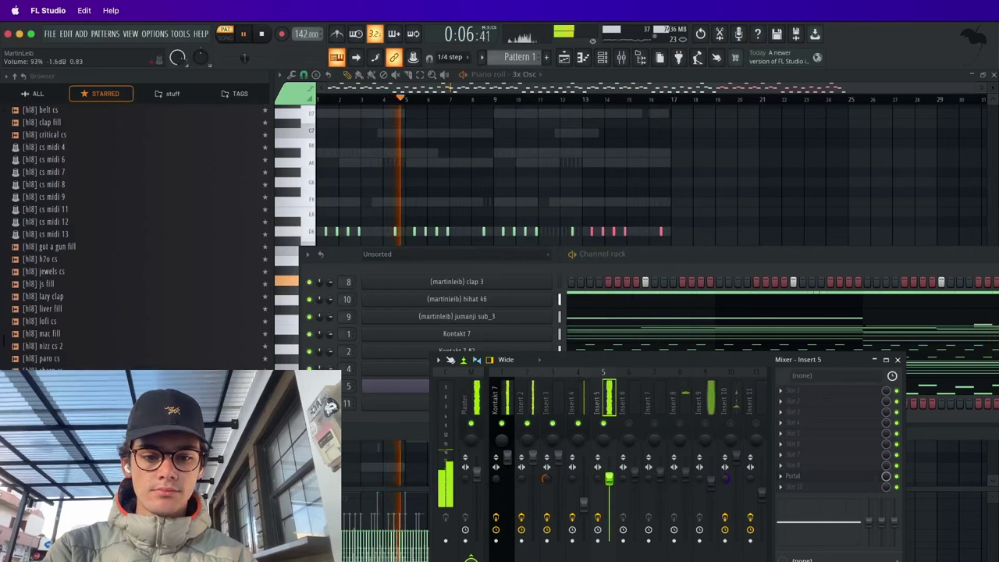
{"action": "left_click_drag", "start_coordinate": [868, 526], "coordinate": [868, 548]}
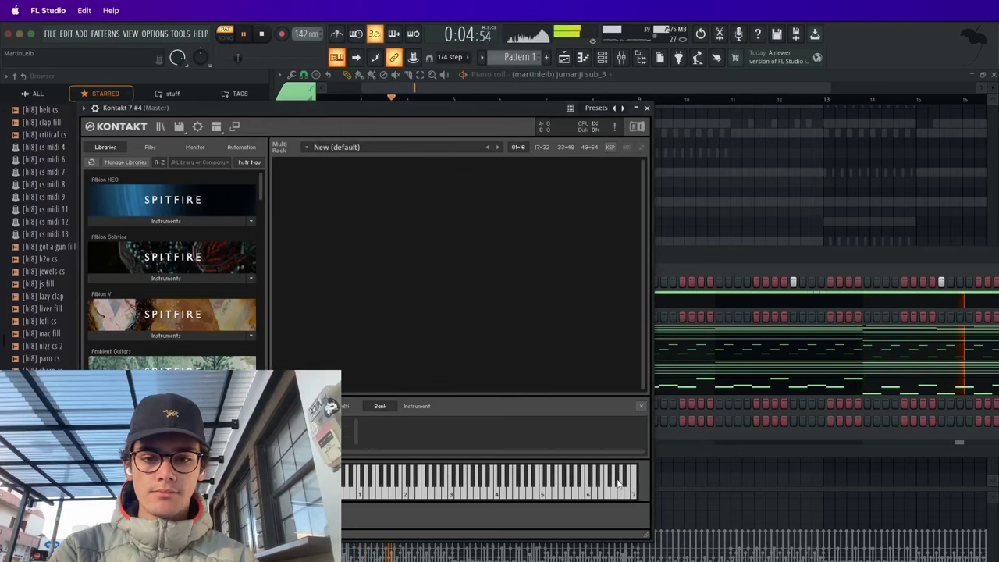
- Browse the Kontakt libraries, load the 05 - Europa patch from Kepler Orchestra's Warped folder, and close the plugin window
{"action": "scroll", "coordinate": [224, 347], "scroll_direction": "down", "scroll_amount": 12}
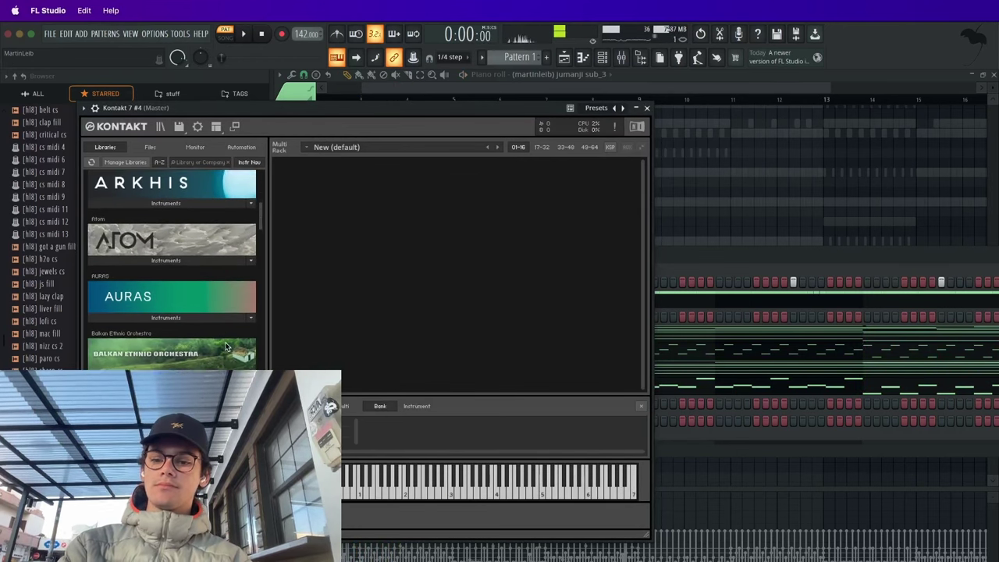
{"action": "scroll", "coordinate": [225, 346], "scroll_direction": "down", "scroll_amount": 3}
{"action": "scroll", "coordinate": [225, 346], "scroll_direction": "up", "scroll_amount": 10}
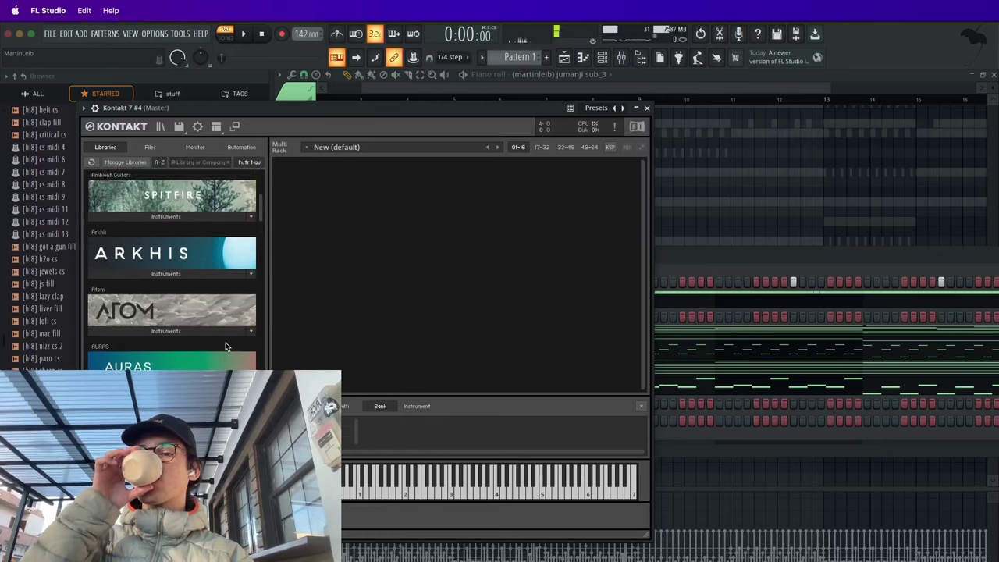
{"action": "scroll", "coordinate": [225, 346], "scroll_direction": "down", "scroll_amount": 10}
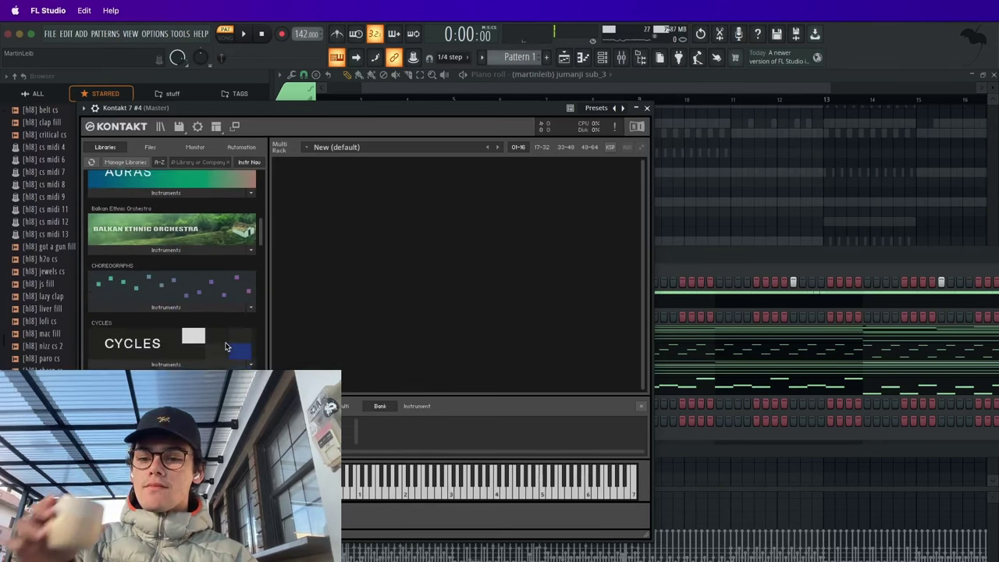
{"action": "left_click", "coordinate": [226, 344]}
{"action": "scroll", "coordinate": [224, 337], "scroll_direction": "down", "scroll_amount": 2}
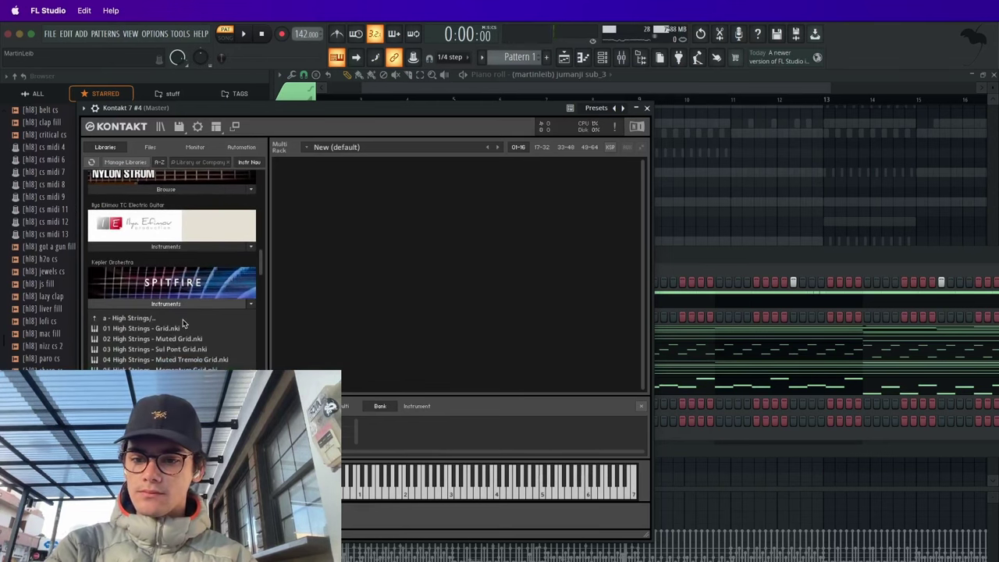
{"action": "double_click", "coordinate": [184, 319]}
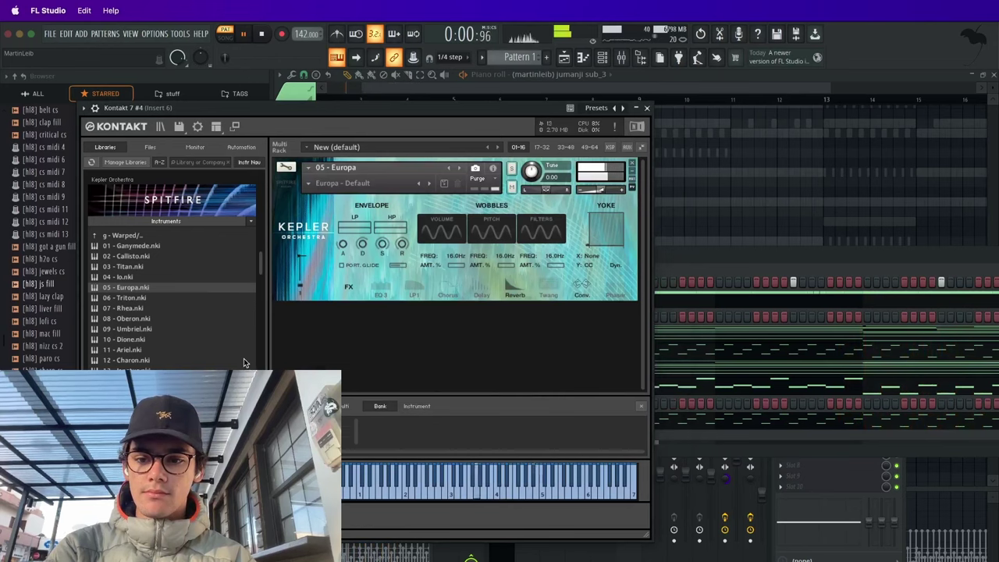
{"action": "scroll", "coordinate": [243, 358], "scroll_direction": "down", "scroll_amount": 3}
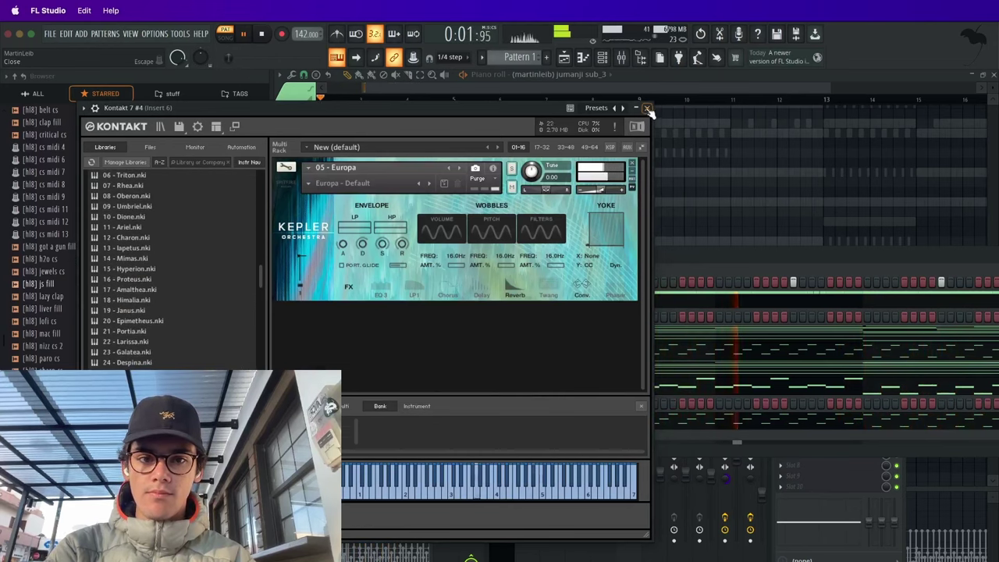
{"action": "left_click", "coordinate": [646, 107]}
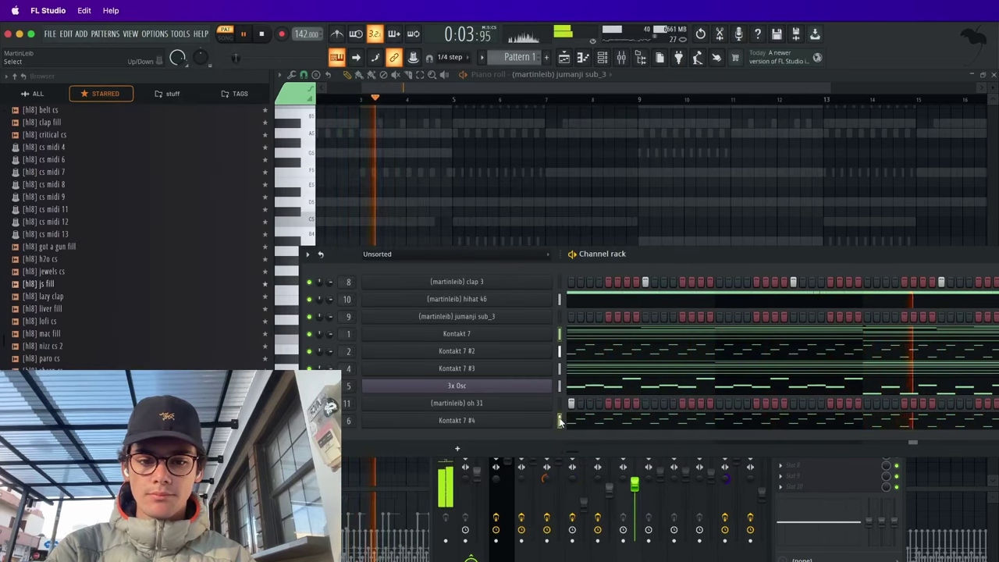
- Select the Kontakt 7 #4 channel, lower the Insert 6 volume, and cut its low EQ band by 18 dB at 90 Hz
{"action": "left_click", "coordinate": [560, 423]}
{"action": "key", "text": "space"}
{"action": "key", "text": "space"}
{"action": "left_click", "coordinate": [635, 485]}
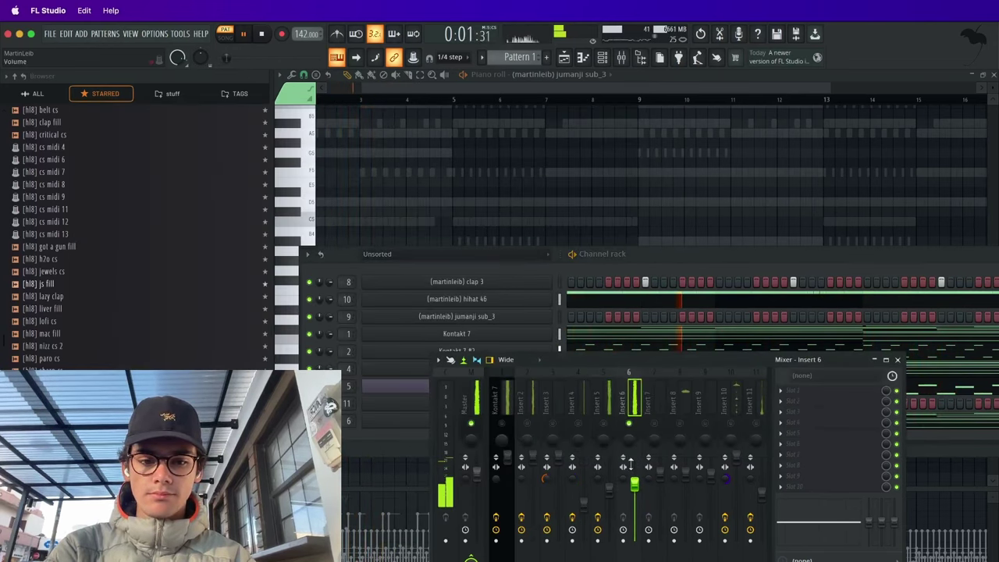
{"action": "left_click_drag", "start_coordinate": [869, 521], "coordinate": [869, 545]}
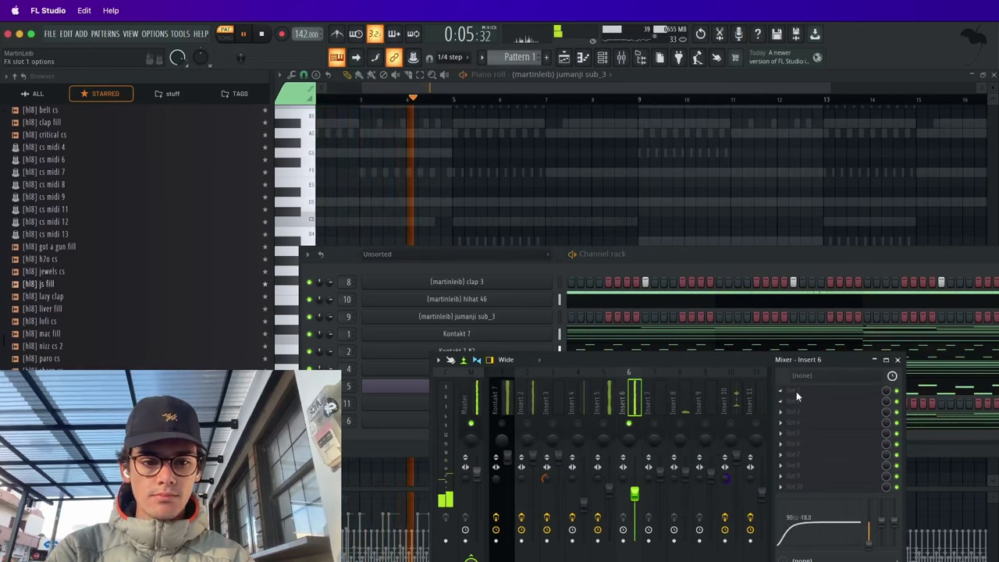
- Load Fruity Convolver into slot 1 of Insert 6, choose the Blur White preset, and close the effect
{"action": "left_click", "coordinate": [796, 391]}
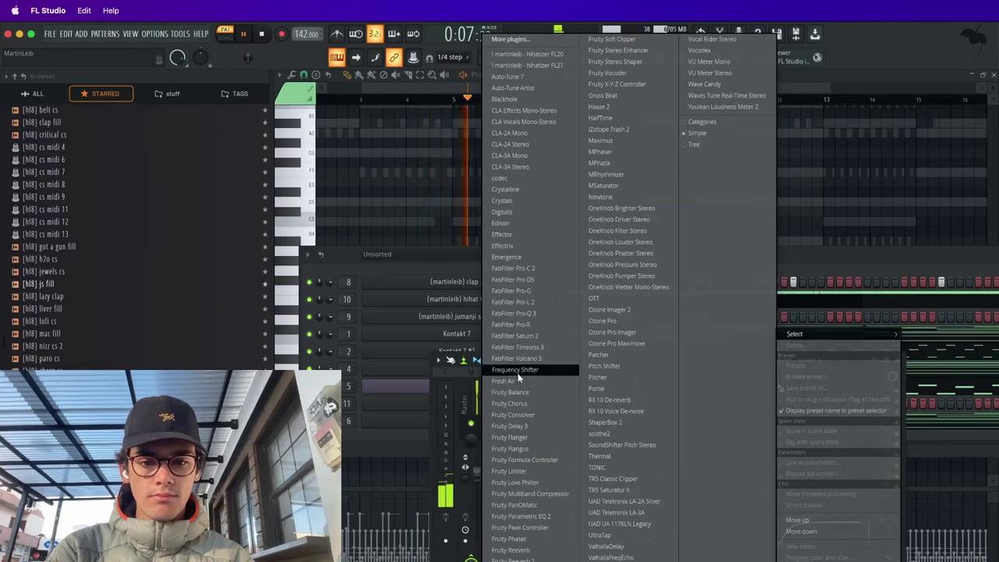
{"action": "left_click", "coordinate": [513, 414]}
{"action": "key", "text": "space"}
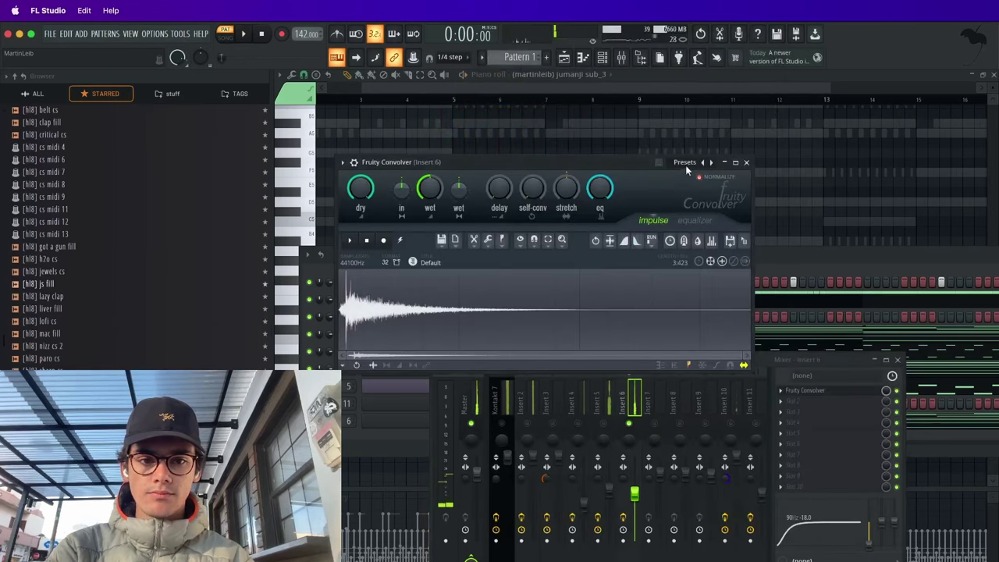
{"action": "left_click", "coordinate": [685, 162]}
{"action": "left_click", "coordinate": [400, 73]}
{"action": "key", "text": "space"}
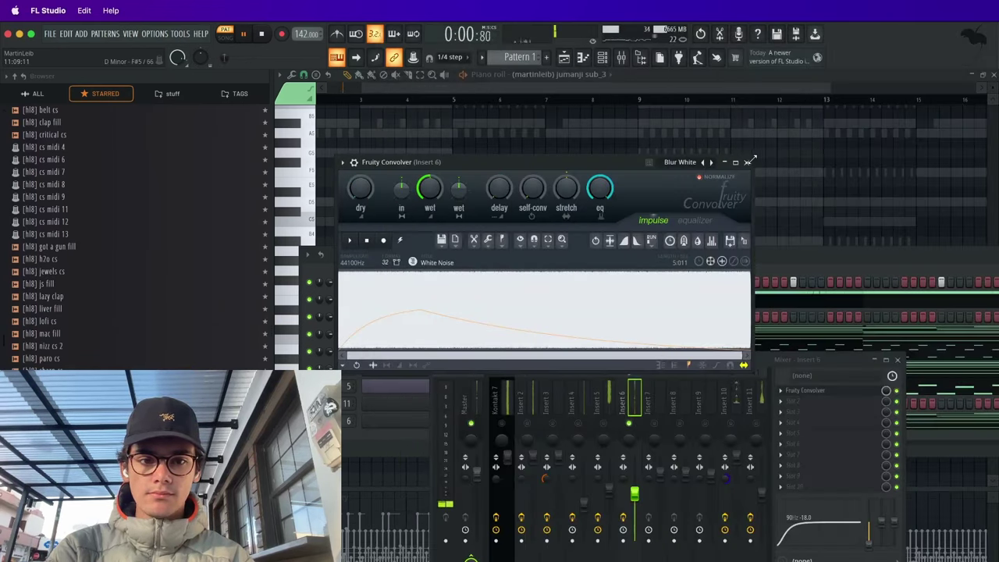
{"action": "left_click", "coordinate": [747, 161]}
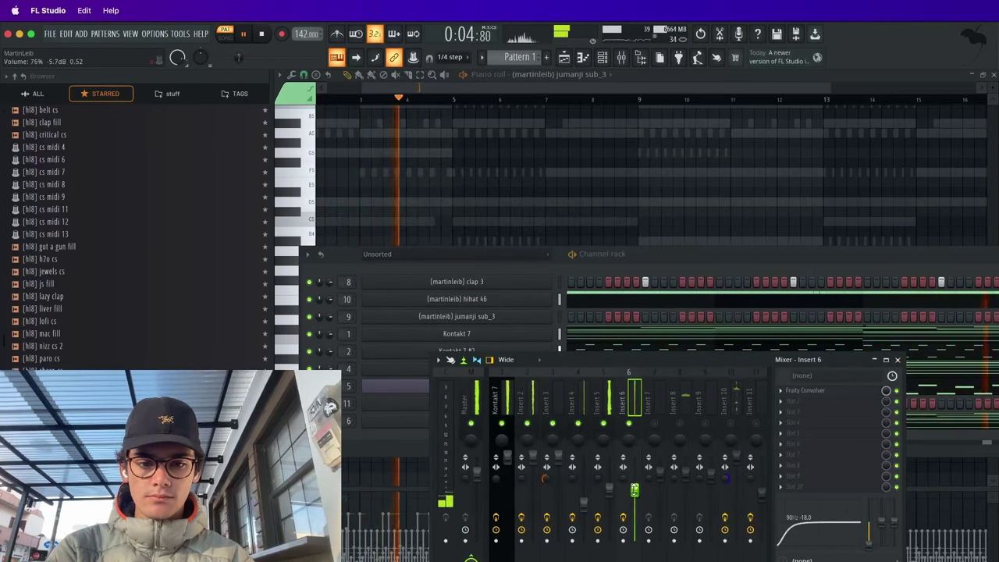
- Lower the Insert 5 volume slightly, set the Insert 6 volume to 76%, and close the mixer
{"action": "left_click", "coordinate": [608, 497]}
{"action": "left_click", "coordinate": [634, 471]}
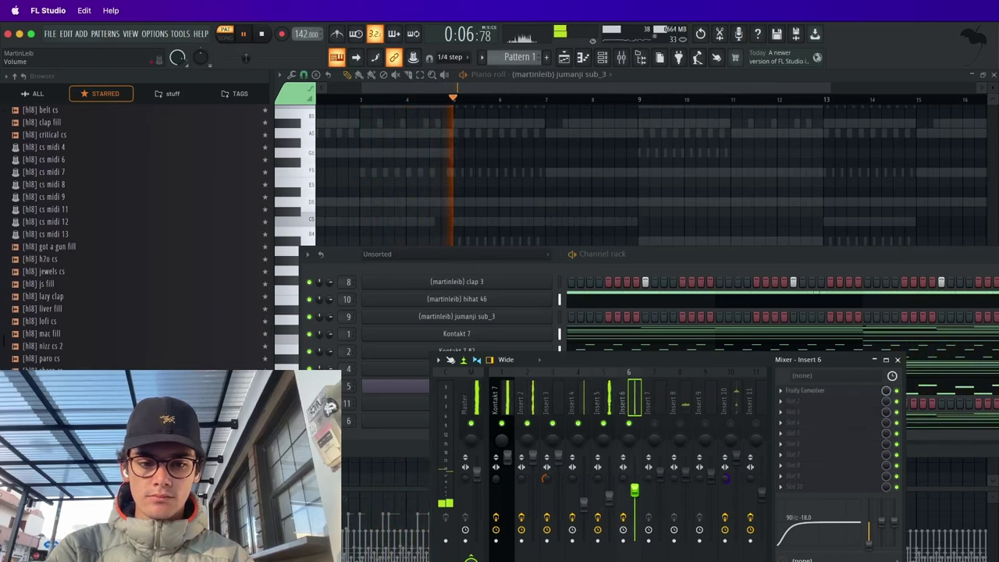
{"action": "left_click", "coordinate": [898, 359]}
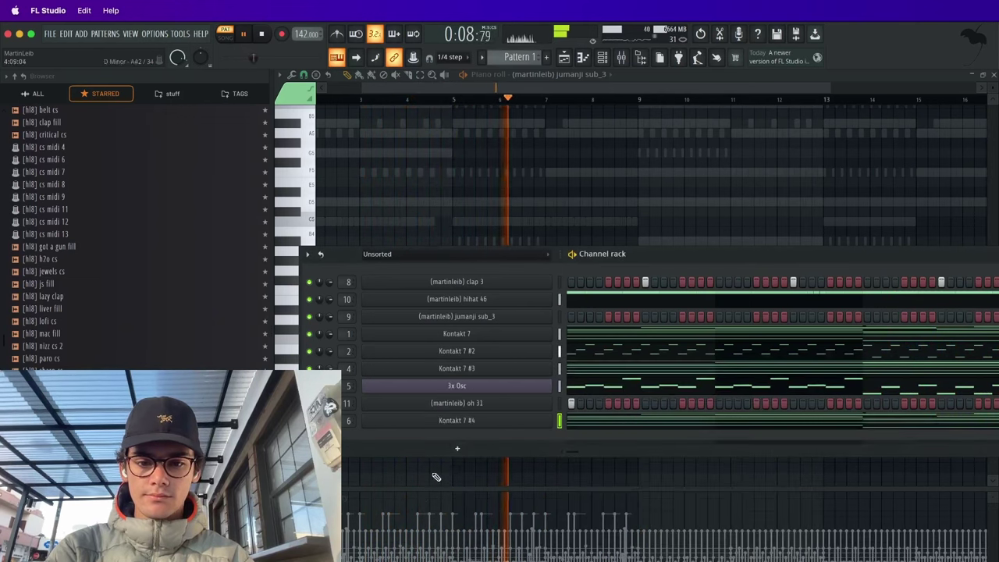
- Add another Kontakt 7 instance, load The Gentleman piano from its library, and close the plugin window
{"action": "left_click", "coordinate": [462, 447]}
{"action": "left_click", "coordinate": [405, 238]}
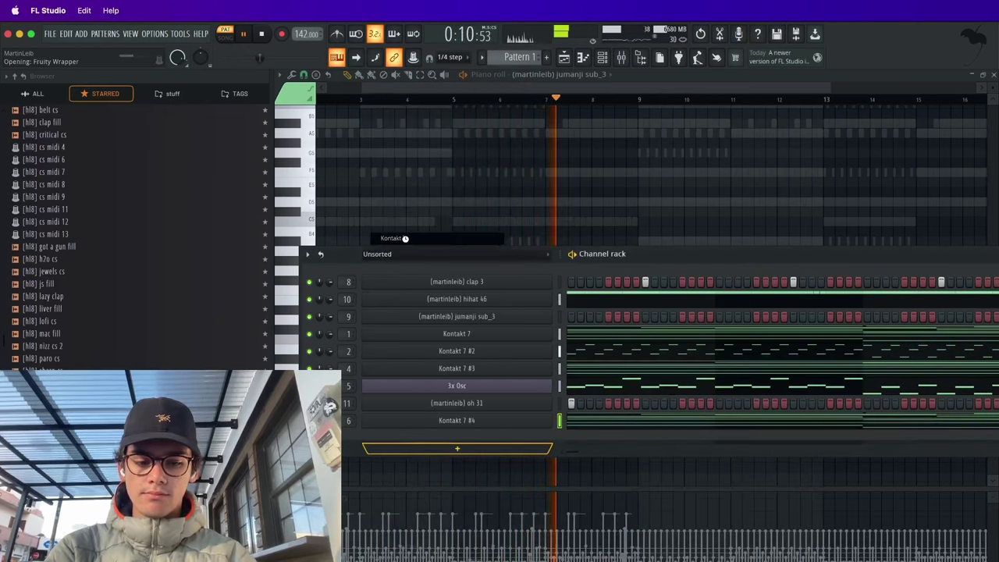
{"action": "scroll", "coordinate": [208, 253], "scroll_direction": "down", "scroll_amount": 10}
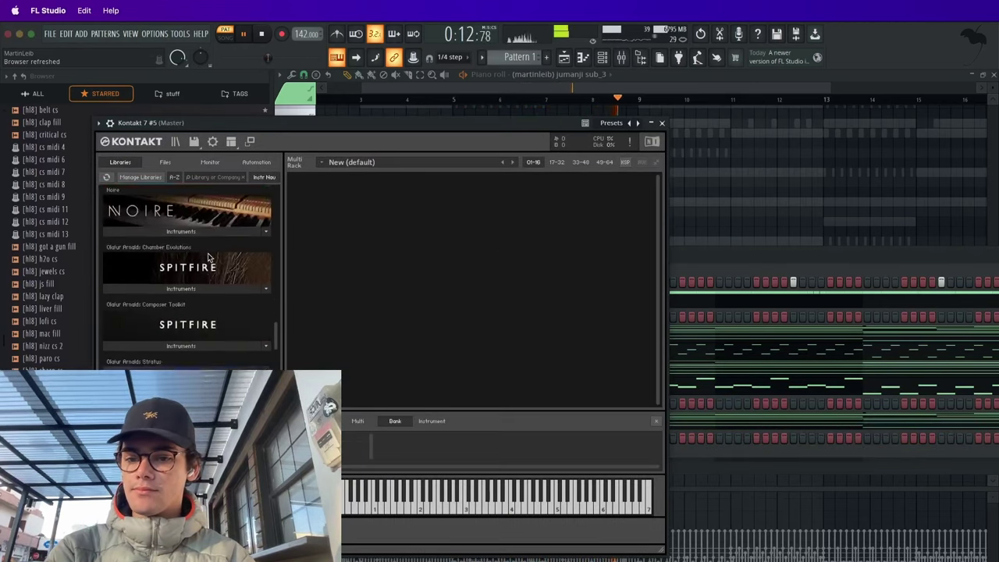
{"action": "scroll", "coordinate": [208, 252], "scroll_direction": "down", "scroll_amount": 12}
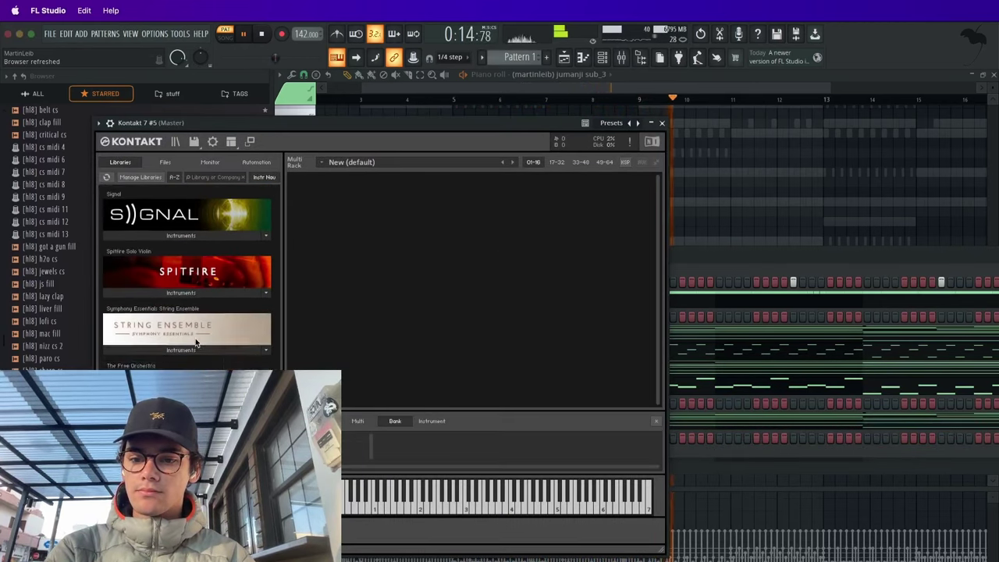
{"action": "left_click", "coordinate": [190, 353]}
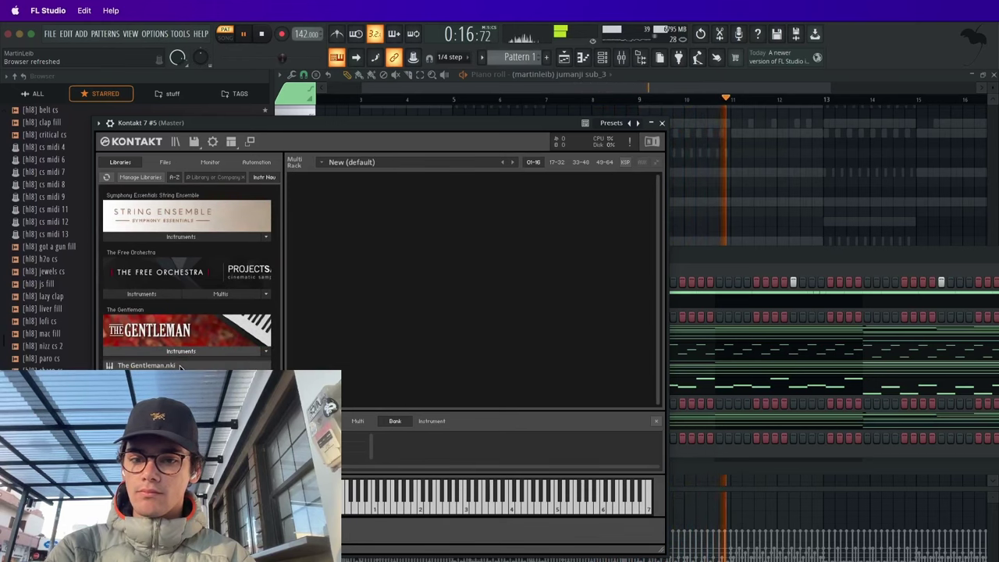
{"action": "left_click", "coordinate": [662, 124]}
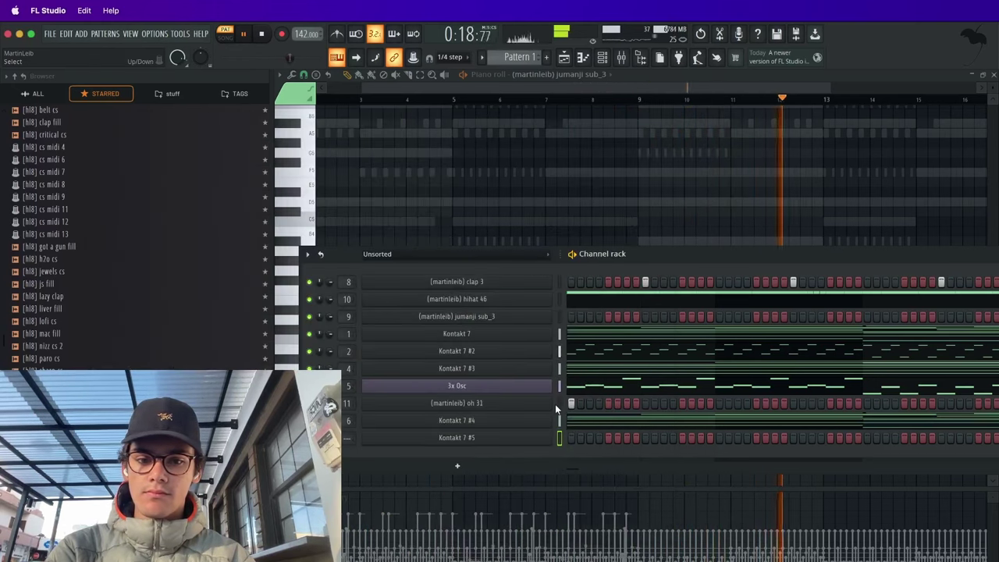
- Open the Kontakt 7 #5 piano roll and place short G4, D4, A#3 and D4 notes at bars 1, 3, 5 and 7
{"action": "right_click", "coordinate": [540, 441]}
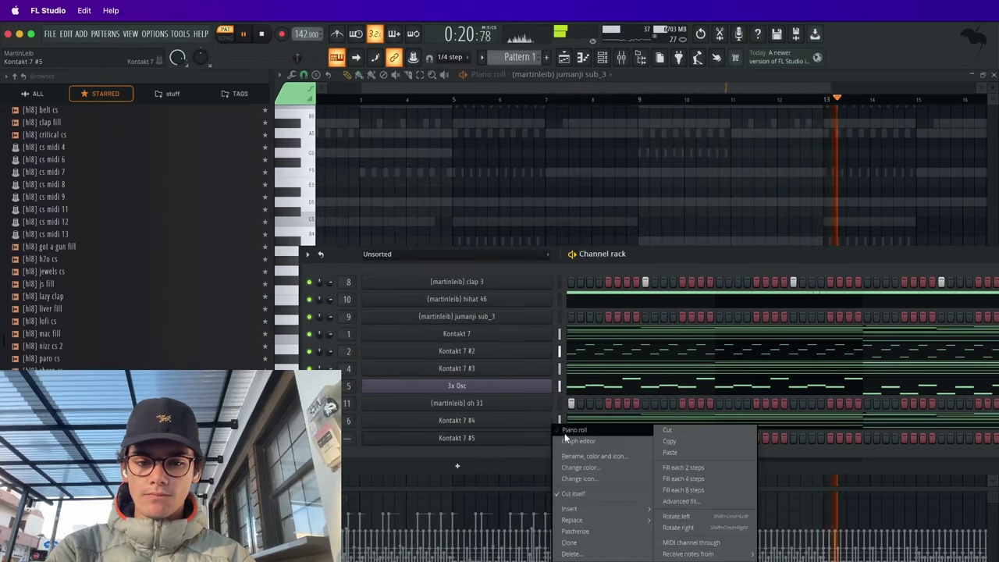
{"action": "left_click", "coordinate": [574, 431]}
{"action": "key", "text": "space"}
{"action": "left_click_drag", "start_coordinate": [359, 329], "coordinate": [245, 331]}
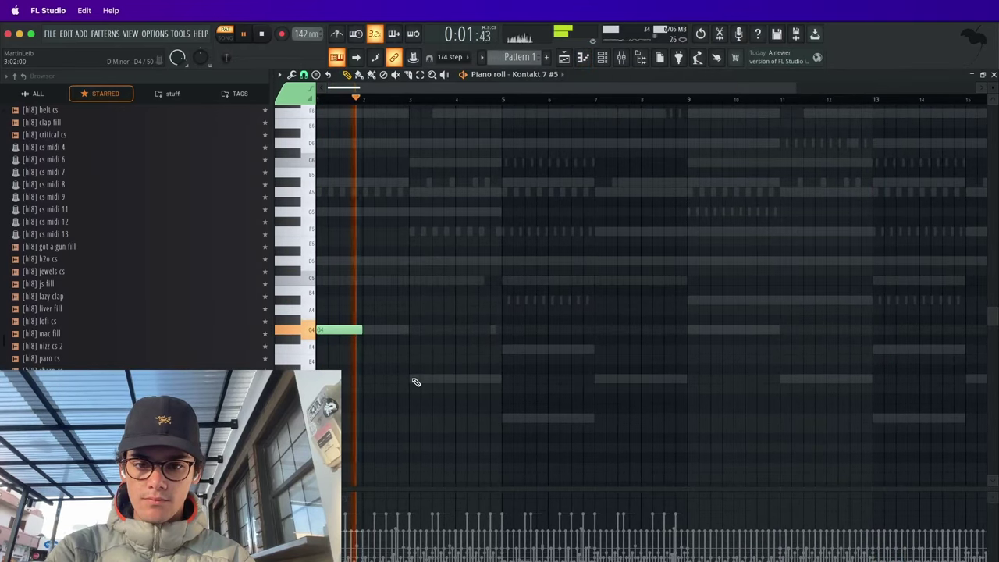
{"action": "scroll", "coordinate": [413, 379], "scroll_direction": "up", "scroll_amount": 2}
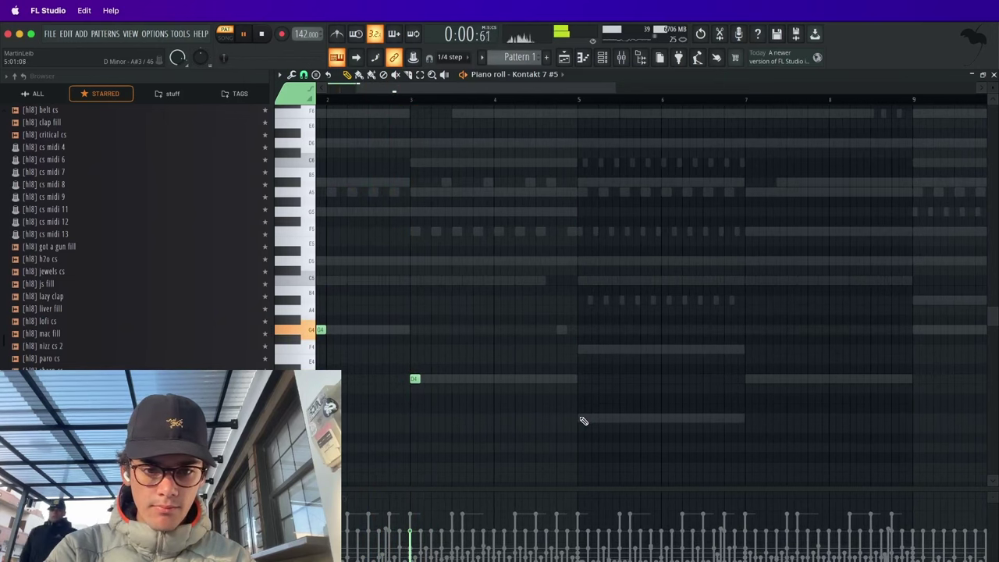
{"action": "key", "text": "space"}
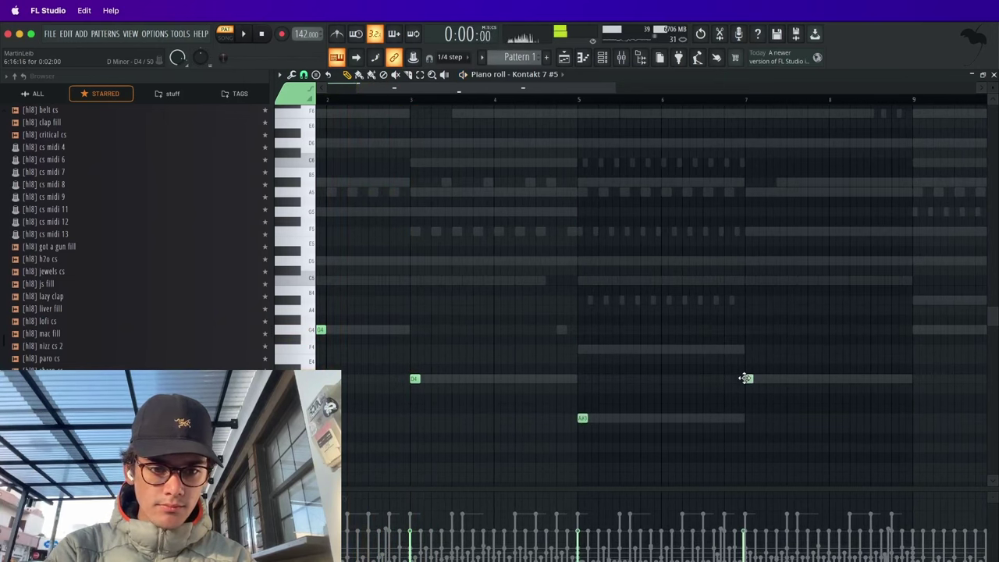
- Lengthen the Kontakt 7 #5 notes to two bars each, redrawing the last D4 from bar 7 to bar 9
{"action": "key", "text": "super+l"}
{"action": "scroll", "coordinate": [747, 378], "scroll_direction": "down", "scroll_amount": 2}
{"action": "right_click", "coordinate": [765, 382]}
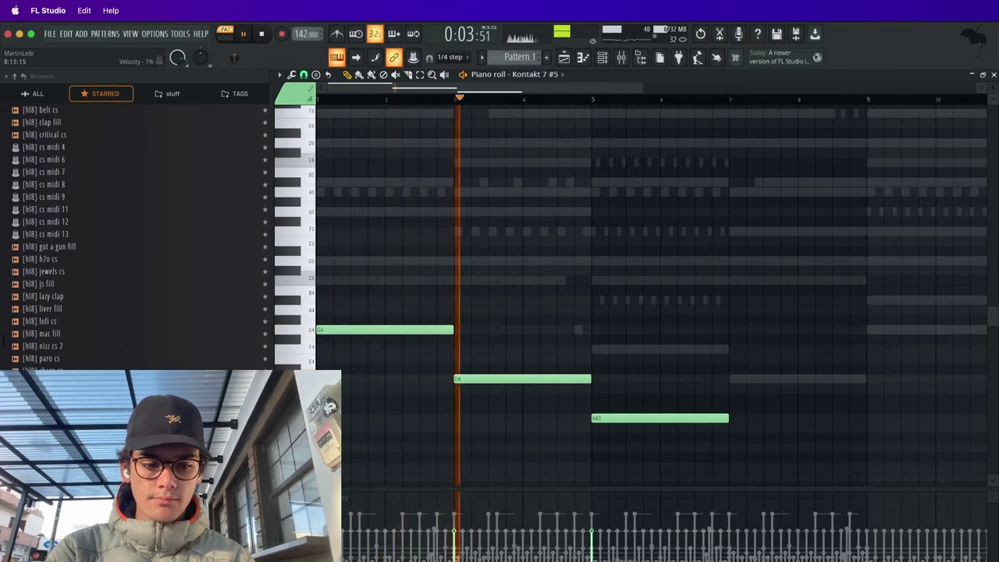
{"action": "left_click", "coordinate": [757, 414]}
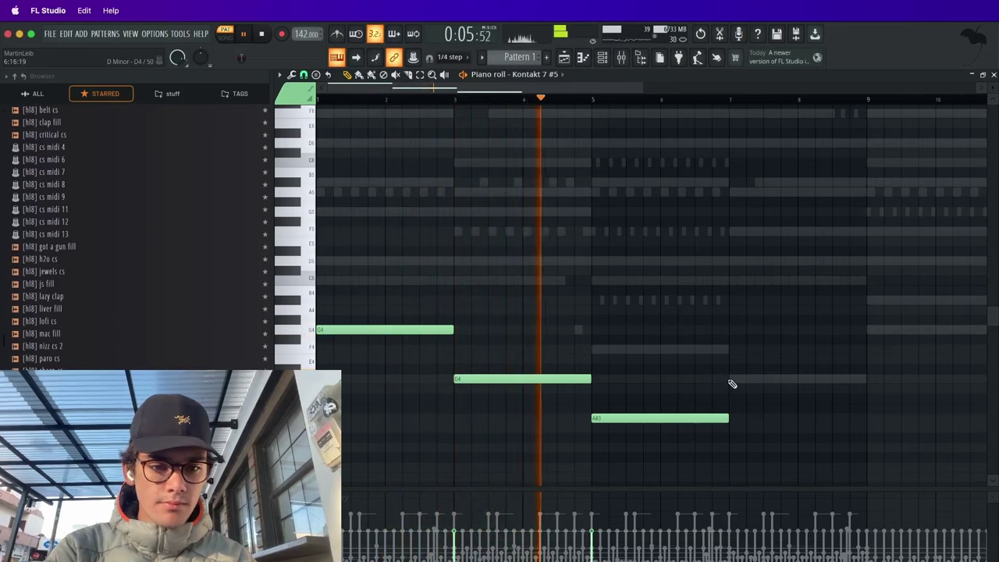
{"action": "left_click", "coordinate": [731, 380]}
{"action": "left_click_drag", "start_coordinate": [731, 379], "coordinate": [864, 381]}
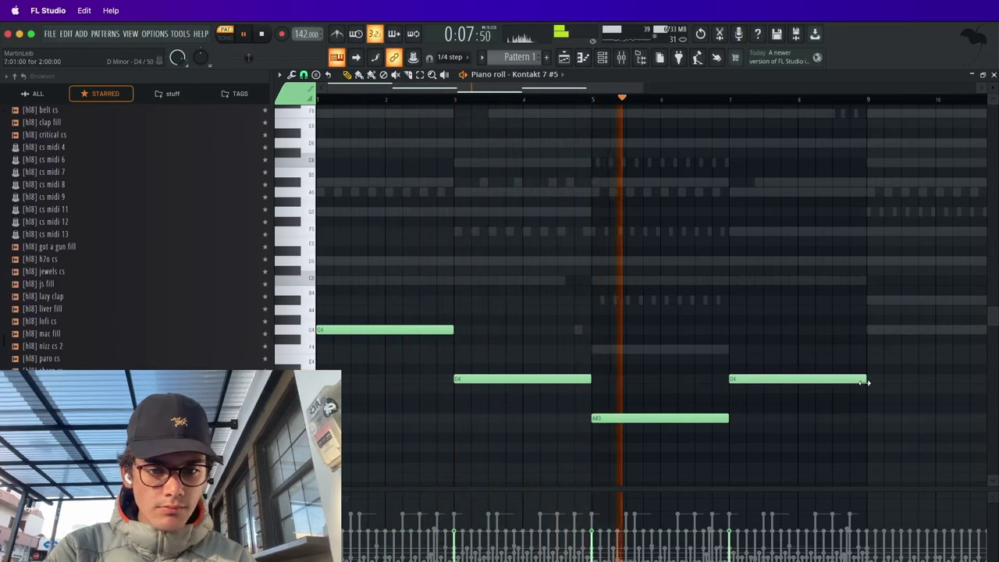
- Duplicate the eight-bar note phrase and rework the copy as G4, D5, A#5 and A5 with a shorter F5 at the end
{"action": "scroll", "coordinate": [864, 382], "scroll_direction": "down", "scroll_amount": 1}
{"action": "scroll", "coordinate": [864, 382], "scroll_direction": "down", "scroll_amount": 4}
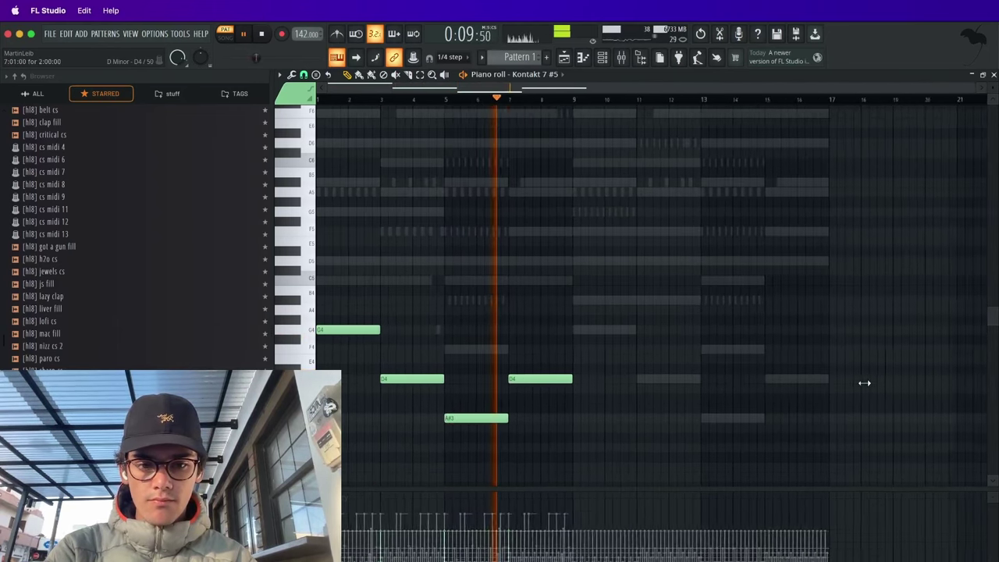
{"action": "key", "text": "super+b"}
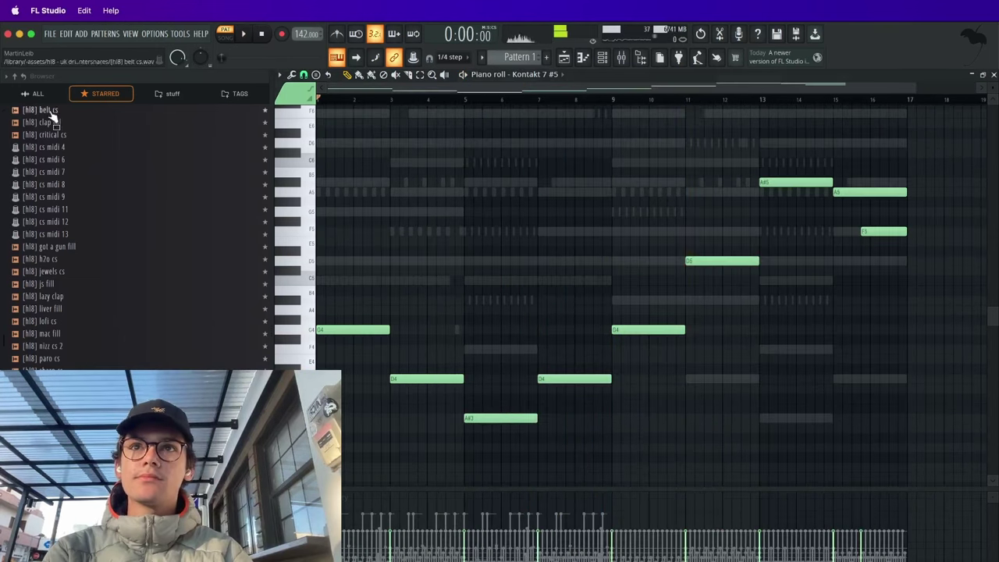
- Open the hihat 46 piano roll and duplicate its eight-bar pattern to fill all sixteen bars
{"action": "left_click", "coordinate": [602, 58]}
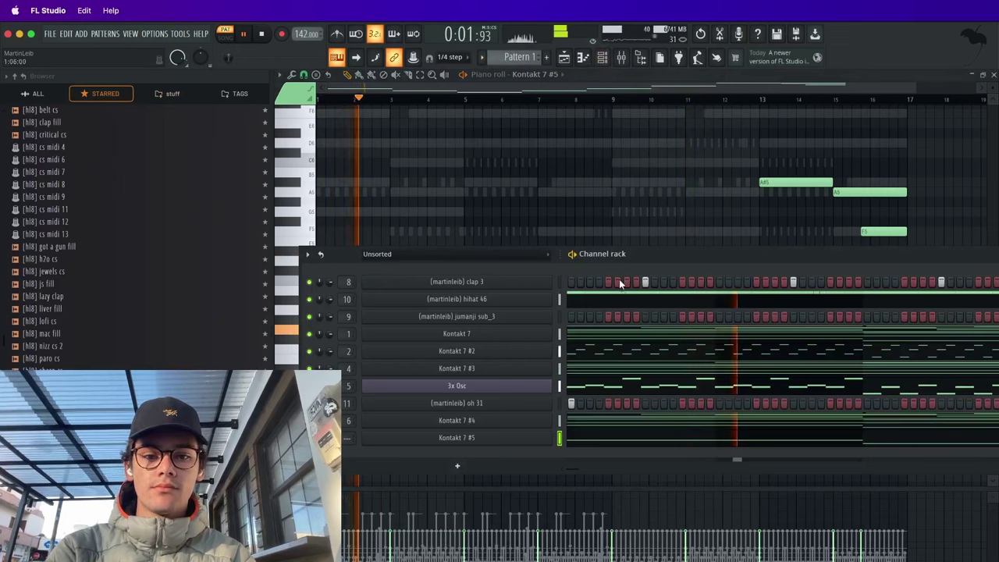
{"action": "left_click", "coordinate": [631, 301]}
{"action": "key", "text": "super+b"}
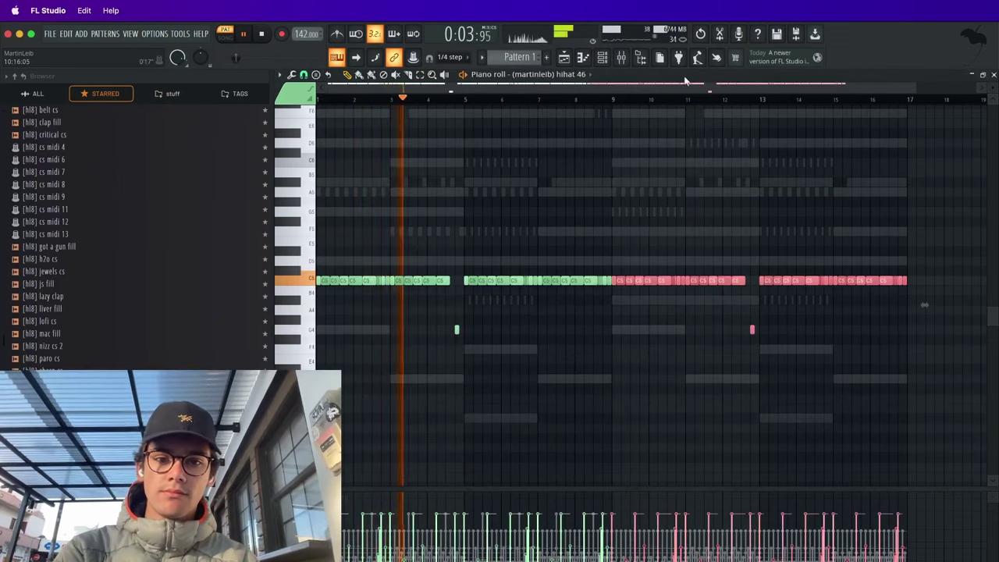
- Inspect the hihatizer effect on mixer Insert 10, close it, and return to the channel rack
{"action": "left_click", "coordinate": [621, 57]}
{"action": "left_click", "coordinate": [735, 402]}
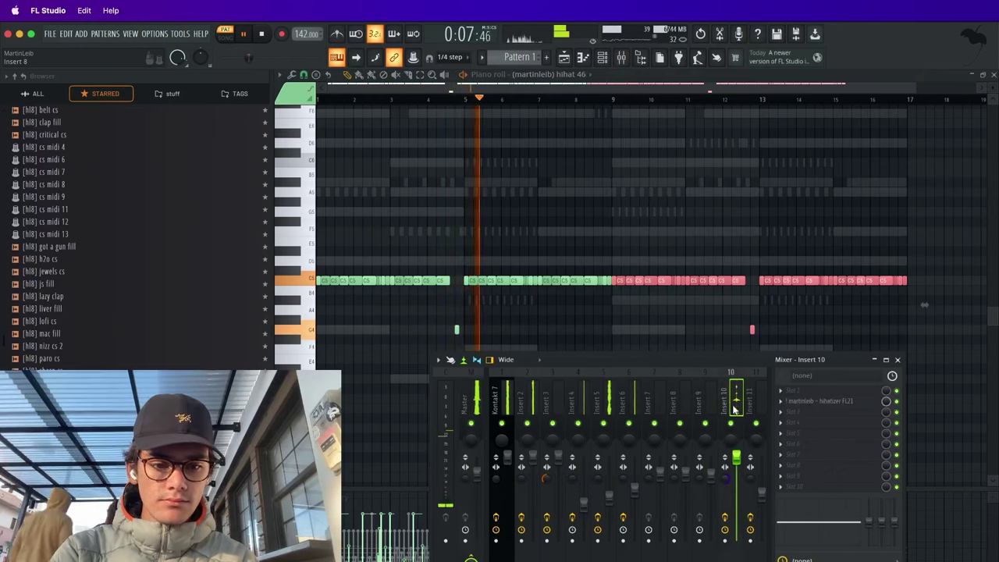
{"action": "left_click", "coordinate": [819, 400]}
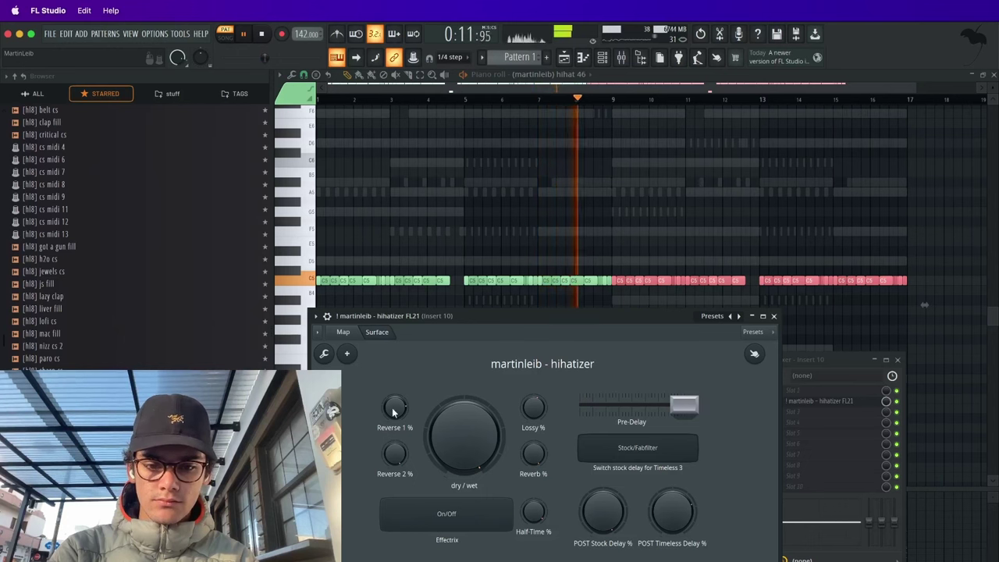
{"action": "left_click", "coordinate": [773, 316]}
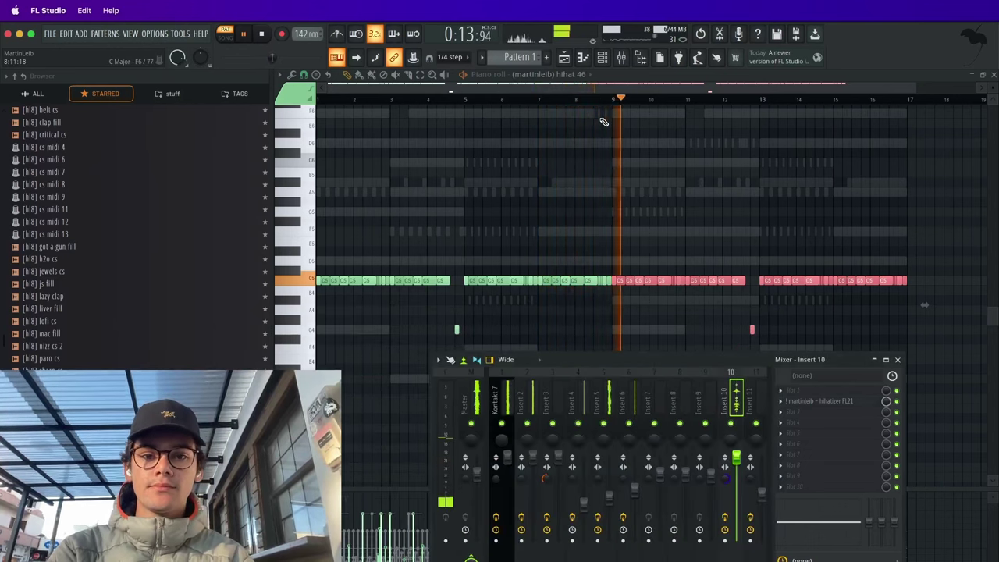
{"action": "left_click", "coordinate": [601, 57]}
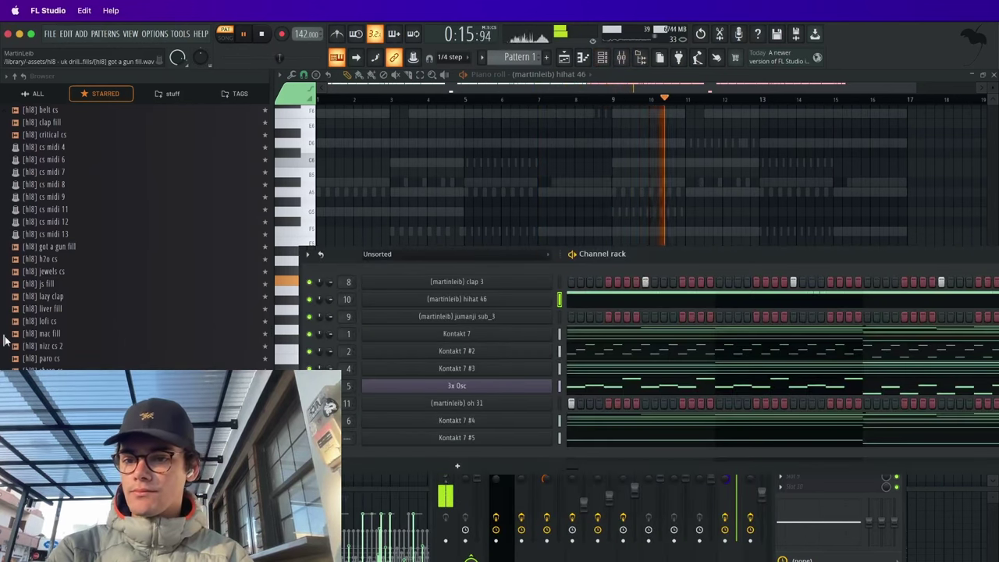
- Route the Kontakt 7 #5 channel to mixer Insert 7 and load FabFilter Timeless 3 in its first effect slot
{"action": "scroll", "coordinate": [6, 341], "scroll_direction": "up", "scroll_amount": 5}
{"action": "scroll", "coordinate": [6, 340], "scroll_direction": "up", "scroll_amount": 15}
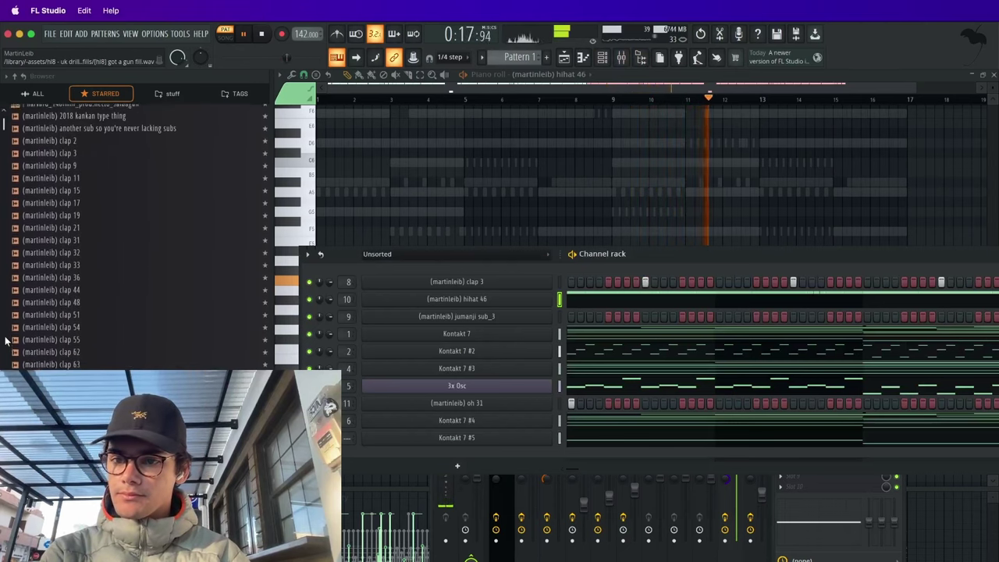
{"action": "double_click", "coordinate": [349, 437]}
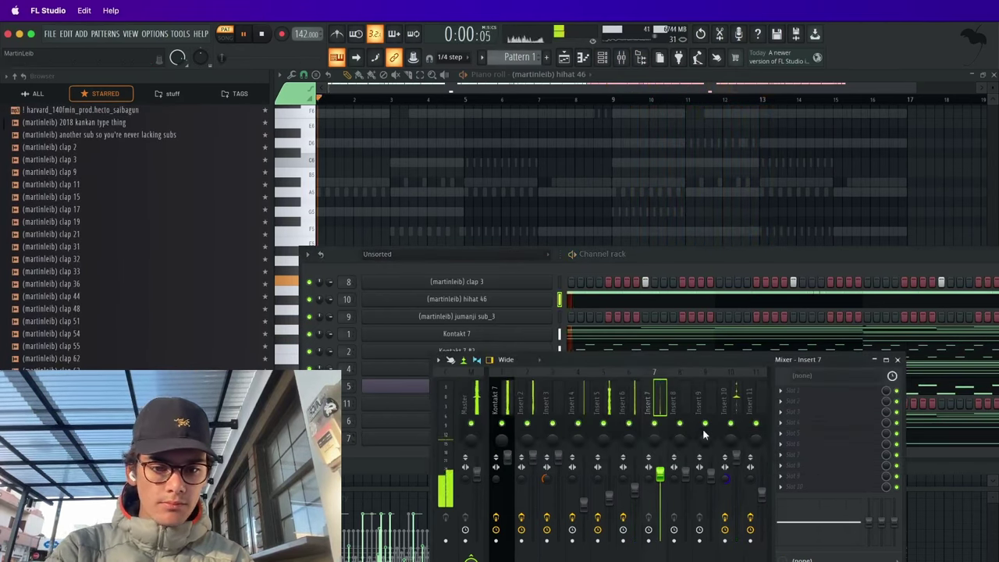
{"action": "left_click", "coordinate": [829, 398]}
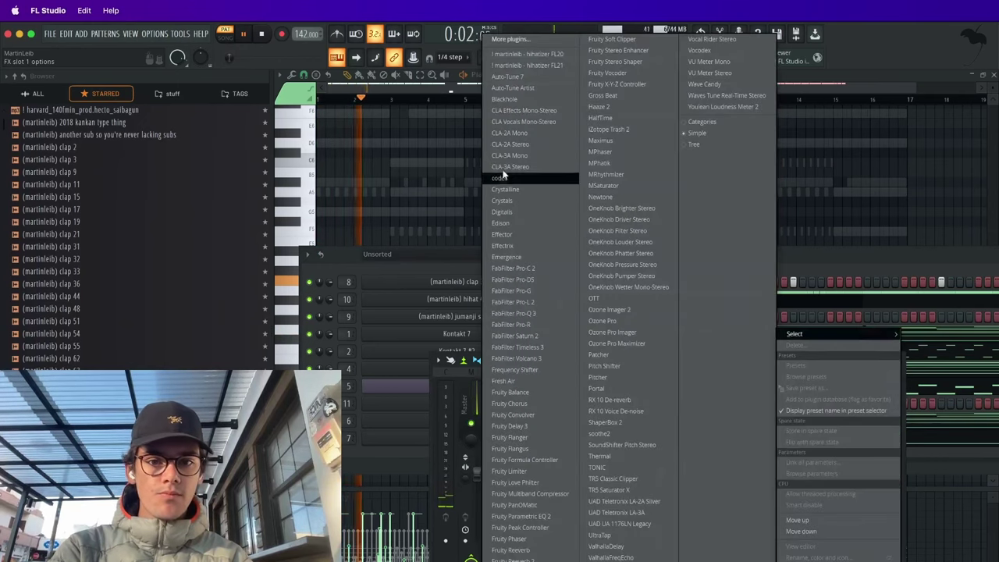
{"action": "left_click", "coordinate": [548, 346]}
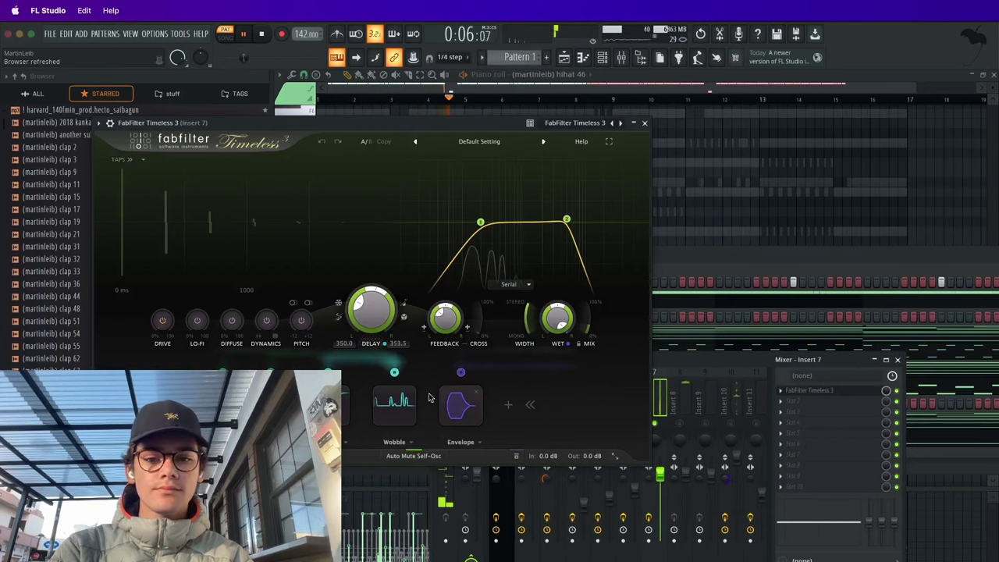
- Sync the Timeless 3 delay to 1/2 Note at 50% and cut Insert 7's low frequencies around 185 Hz
{"action": "left_click", "coordinate": [403, 304]}
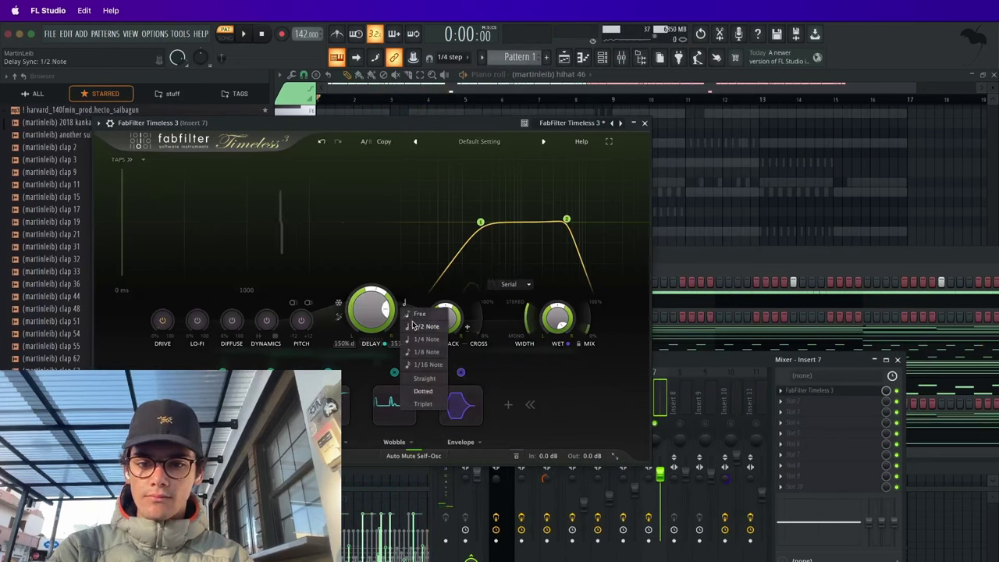
{"action": "left_click", "coordinate": [421, 326]}
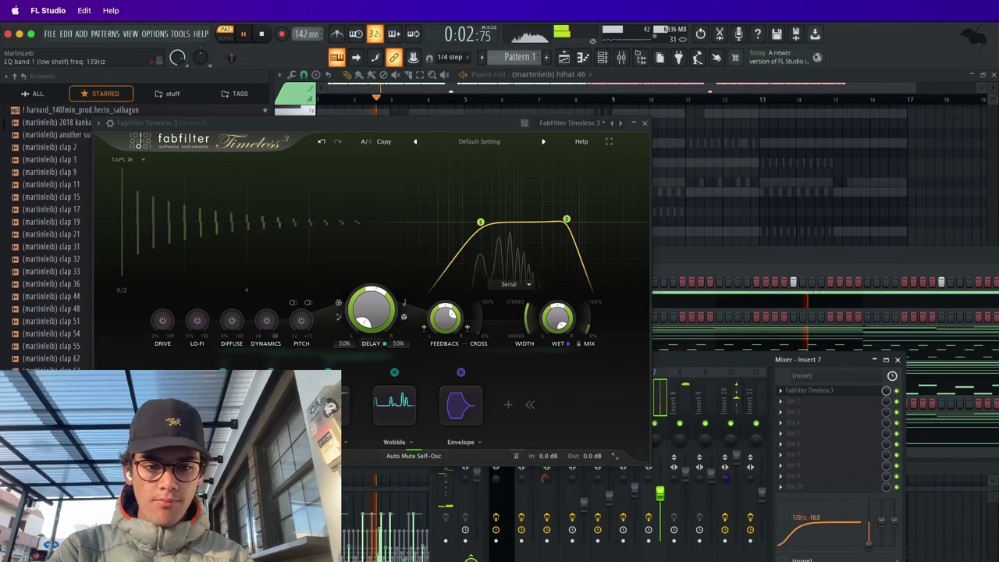
{"action": "left_click", "coordinate": [644, 123]}
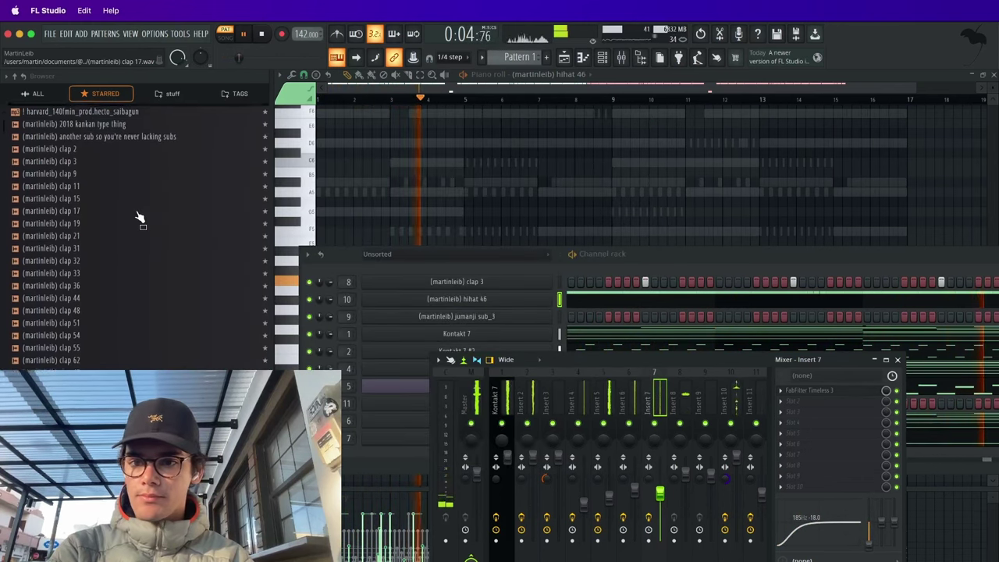
- Add the sample "another sub so you're never lacking subs" as a channel and write repeated G5 and D5 note pairs over eight bars
{"action": "left_click_drag", "start_coordinate": [139, 136], "coordinate": [506, 279]}
{"action": "right_click", "coordinate": [506, 279]}
{"action": "left_click", "coordinate": [584, 284]}
{"action": "left_click_drag", "start_coordinate": [334, 212], "coordinate": [528, 224]}
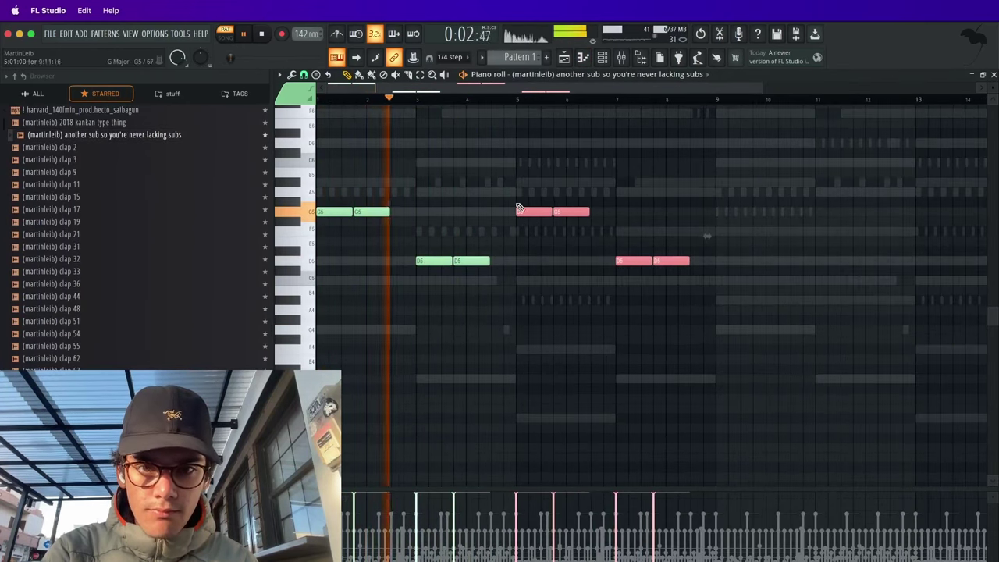
- Raise the pair of G5 sub notes at bar 5 to A#5
{"action": "left_click_drag", "start_coordinate": [528, 187], "coordinate": [609, 235]}
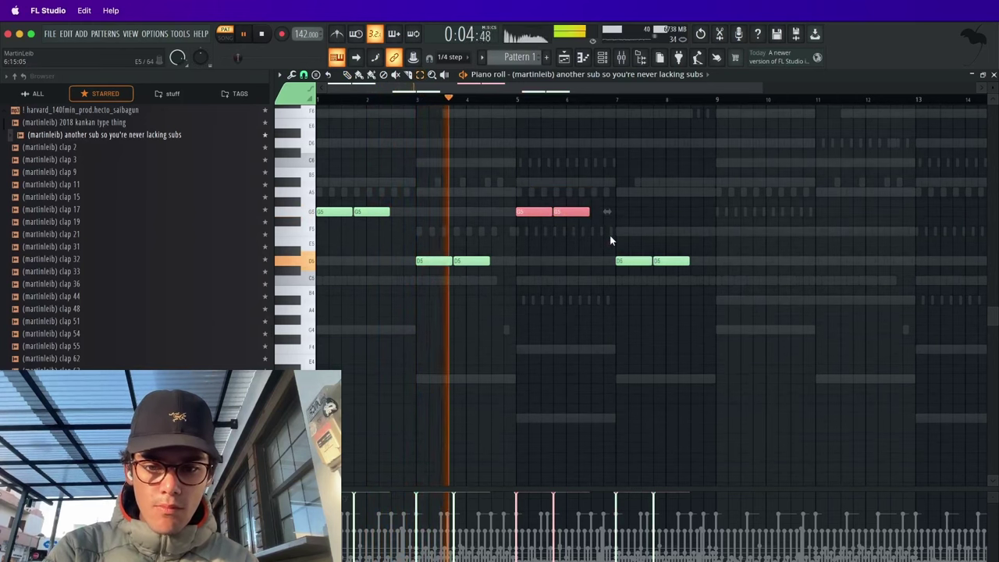
{"action": "key", "text": "Up"}
{"action": "key", "text": "Up"}
{"action": "key", "text": "shift+Up"}
{"action": "key", "text": "space"}
{"action": "key", "text": "super+d"}
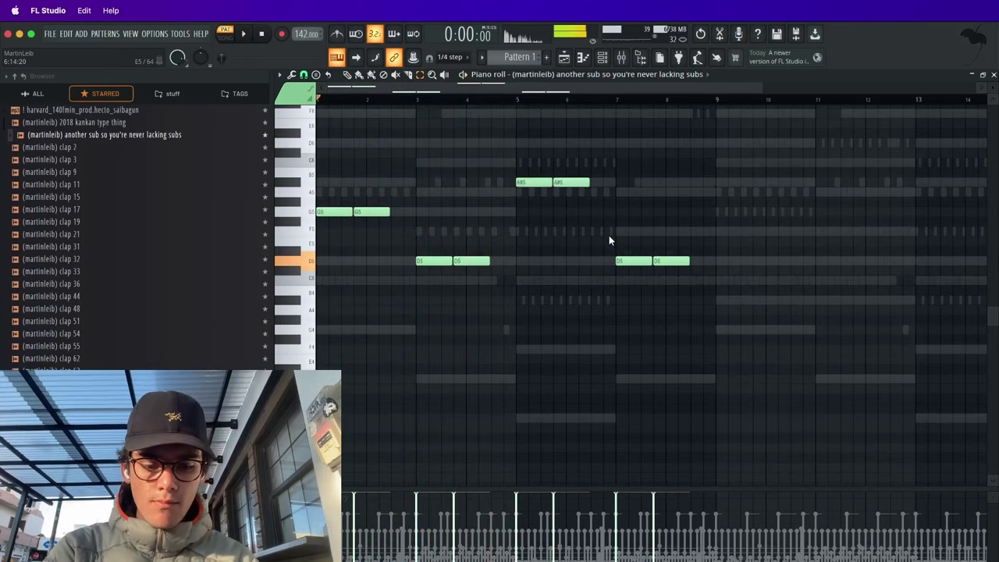
- Make the sub notes legato and duplicate the eight-bar phrase to fill sixteen bars
{"action": "key", "text": "super+l"}
{"action": "key", "text": "super+b"}
{"action": "scroll", "coordinate": [608, 235], "scroll_direction": "down", "scroll_amount": 3}
- Lower the A#5 sub note pair at bar 5 by one octave to A#4
{"action": "key", "text": "space"}
{"action": "left_click_drag", "start_coordinate": [518, 196], "coordinate": [422, 174]}
{"action": "key", "text": "super+Down"}
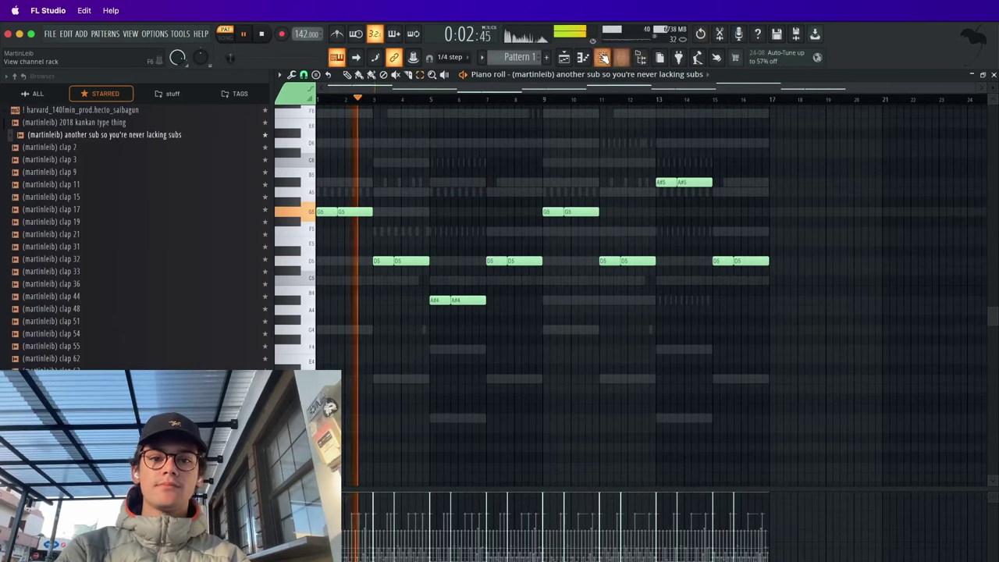
- Show the channel rack and open the chants folder of the stashkit '23 in the stuff collection
{"action": "key", "text": "F6"}
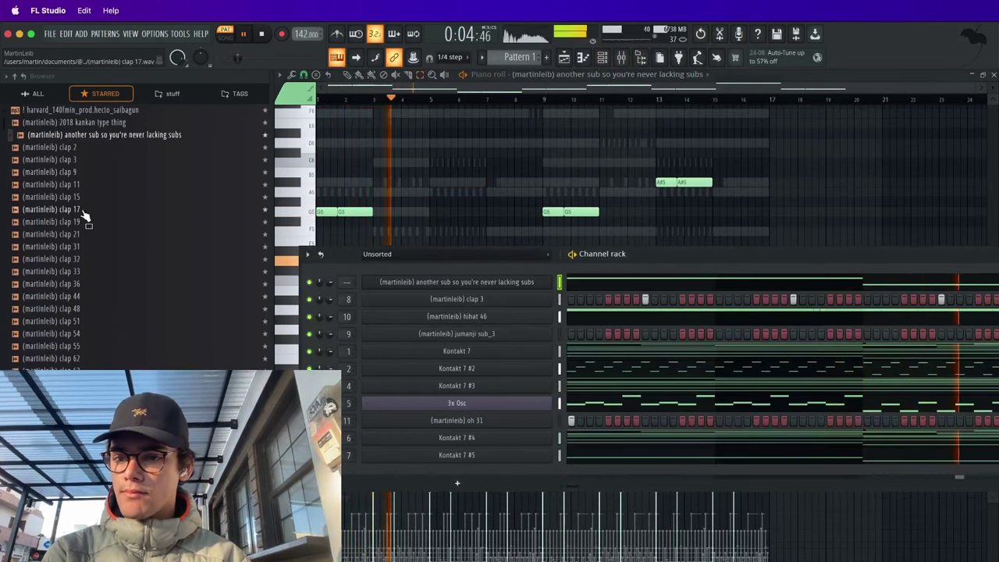
{"action": "left_click", "coordinate": [238, 94]}
{"action": "left_click", "coordinate": [195, 94]}
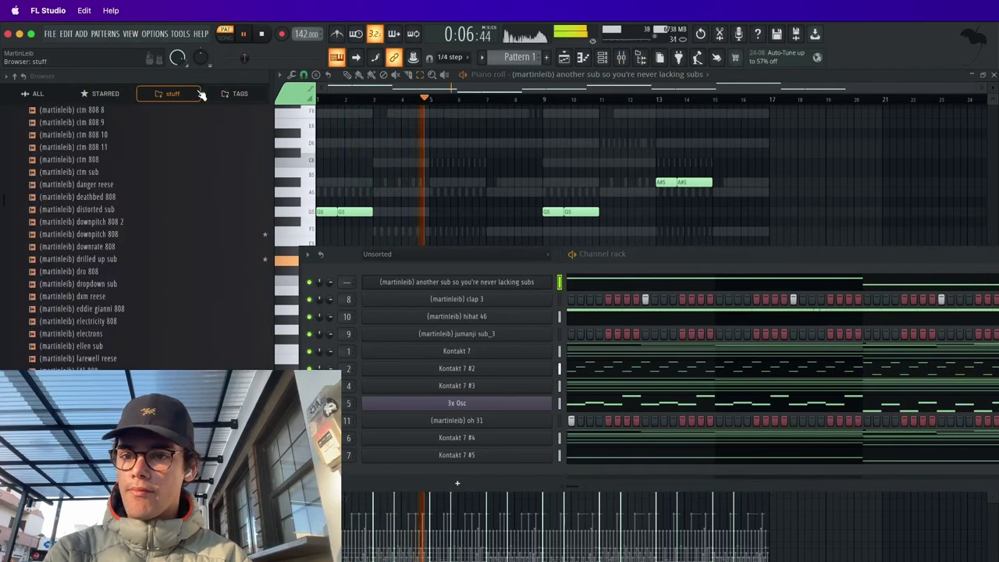
{"action": "left_click", "coordinate": [227, 93]}
{"action": "left_click", "coordinate": [176, 94]}
{"action": "scroll", "coordinate": [59, 277], "scroll_direction": "up", "scroll_amount": 10}
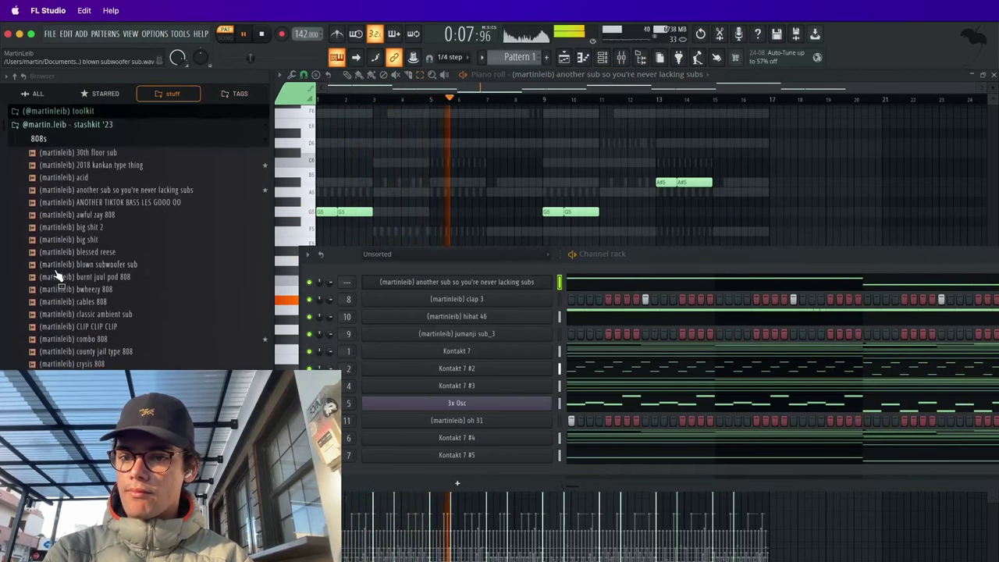
{"action": "left_click", "coordinate": [84, 140]}
{"action": "left_click", "coordinate": [77, 154]}
- Add chant 2 as a channel below jumanji sub_3, trigger it on step 13, and route it to Insert 14
{"action": "key", "text": "space"}
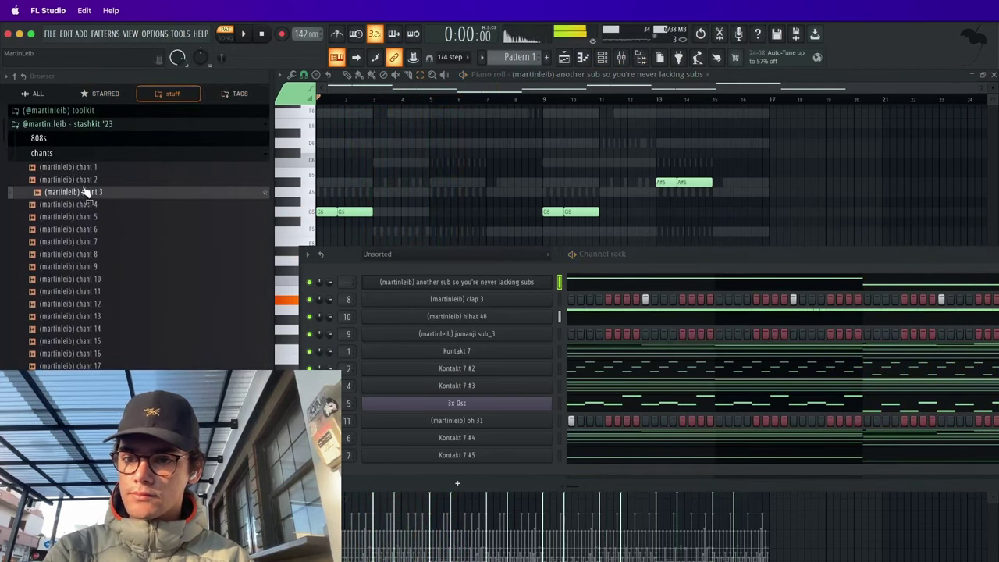
{"action": "left_click_drag", "start_coordinate": [82, 184], "coordinate": [493, 311]}
{"action": "left_click_drag", "start_coordinate": [555, 337], "coordinate": [555, 340]}
{"action": "key", "text": "space"}
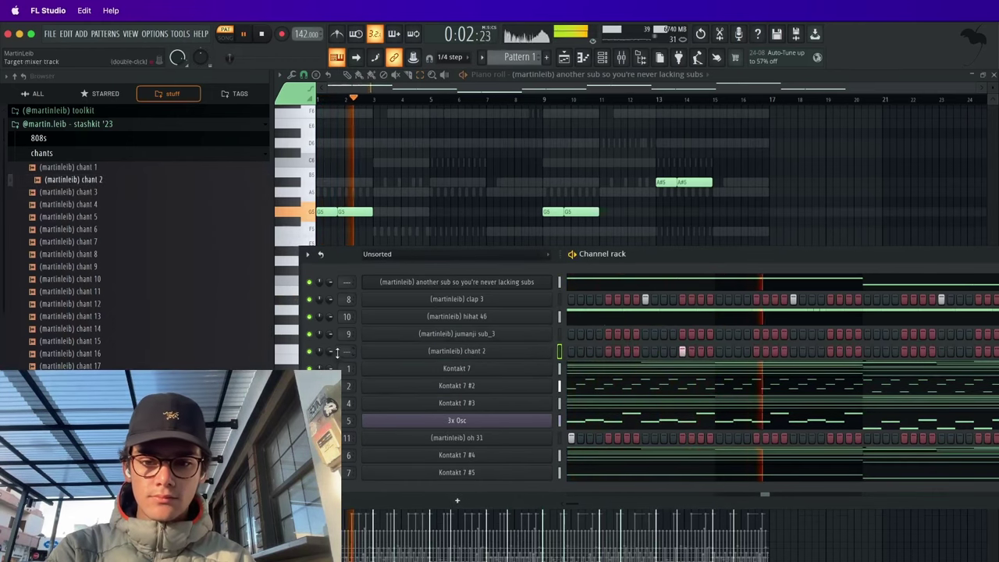
{"action": "key", "text": "space"}
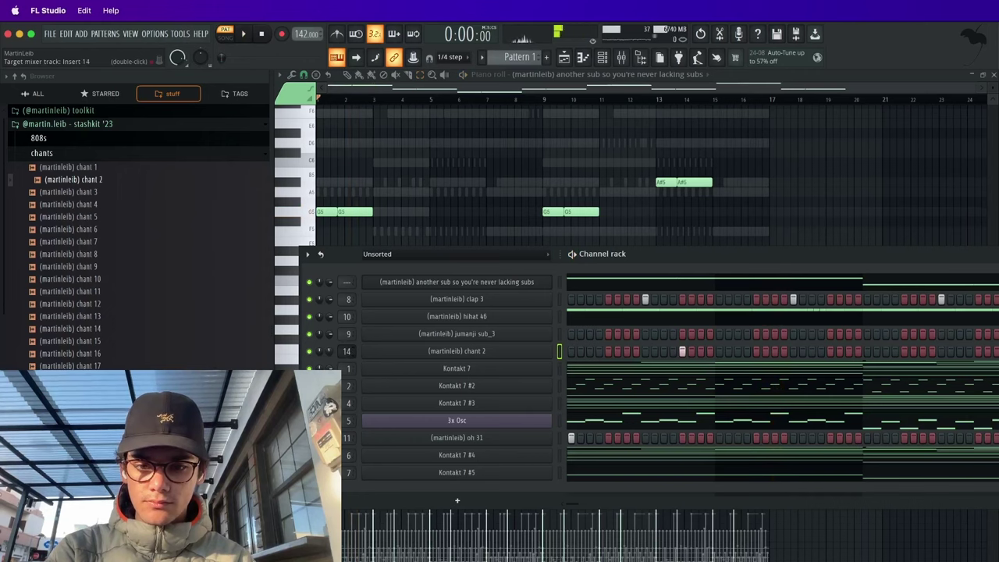
- Load the hihatizer FL21 preset on Insert 14 and cut the track's low frequencies around 255 Hz
{"action": "double_click", "coordinate": [347, 351]}
{"action": "left_click", "coordinate": [791, 388]}
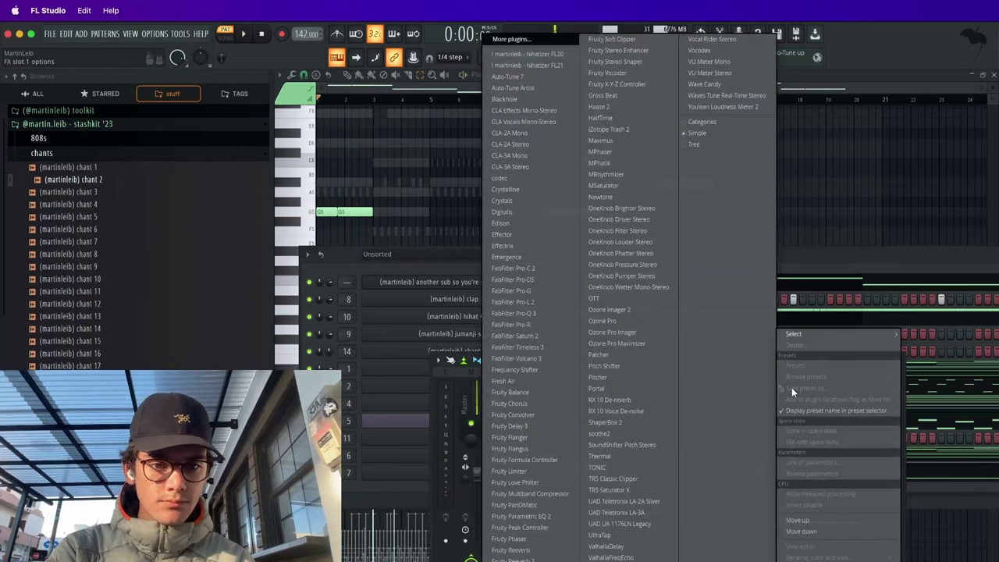
{"action": "left_click", "coordinate": [562, 67]}
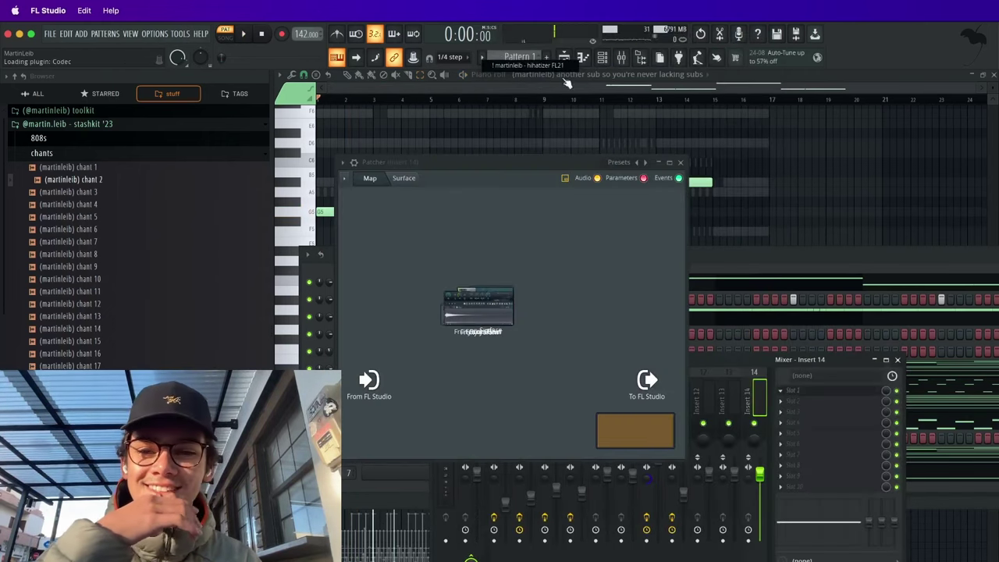
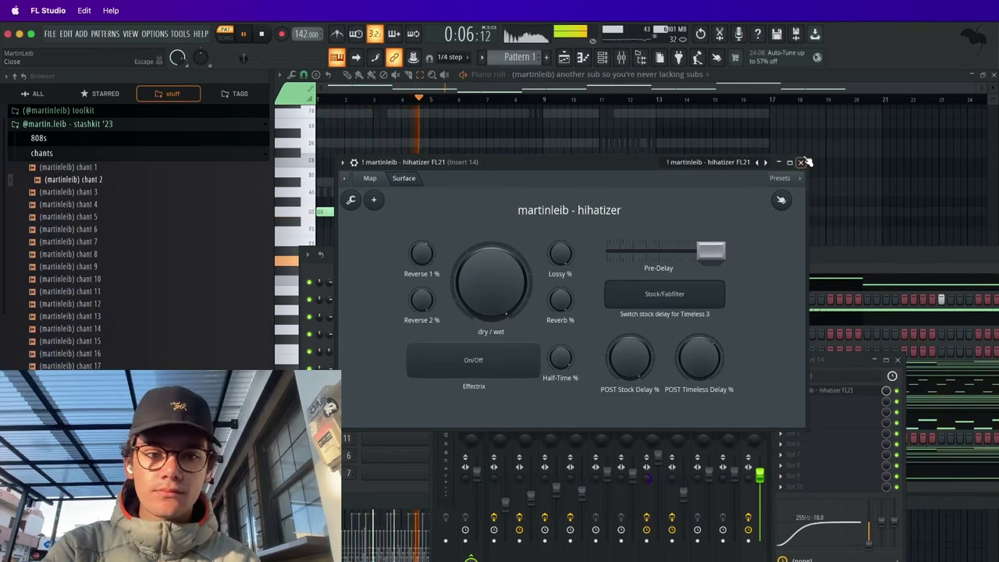
{"action": "left_click", "coordinate": [802, 161]}
- Shorten the sub's second D5 note to a quarter into bar 8 and add another D5 across the bar's second half
{"action": "left_click", "coordinate": [683, 254]}
{"action": "left_click", "coordinate": [638, 287]}
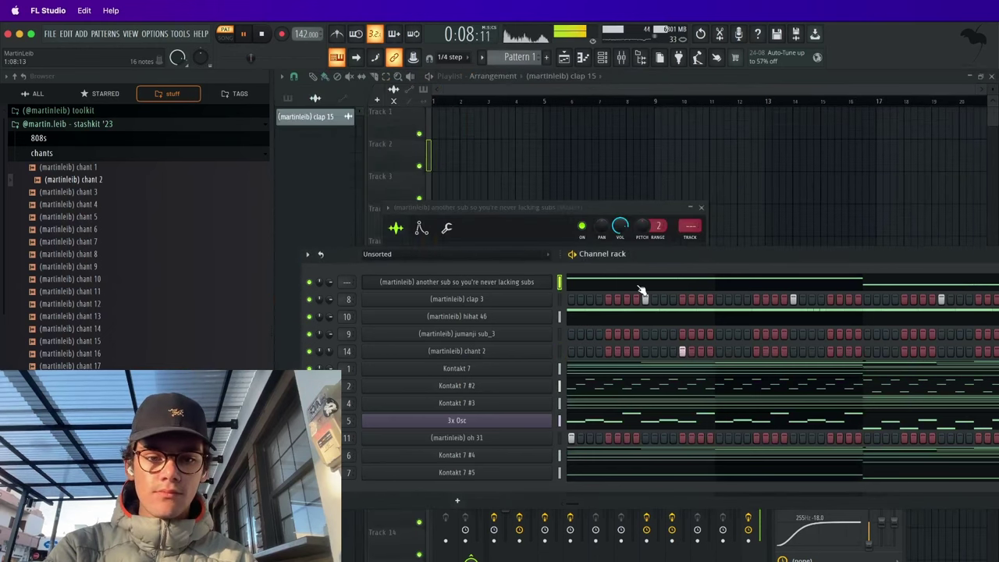
{"action": "left_click", "coordinate": [639, 285]}
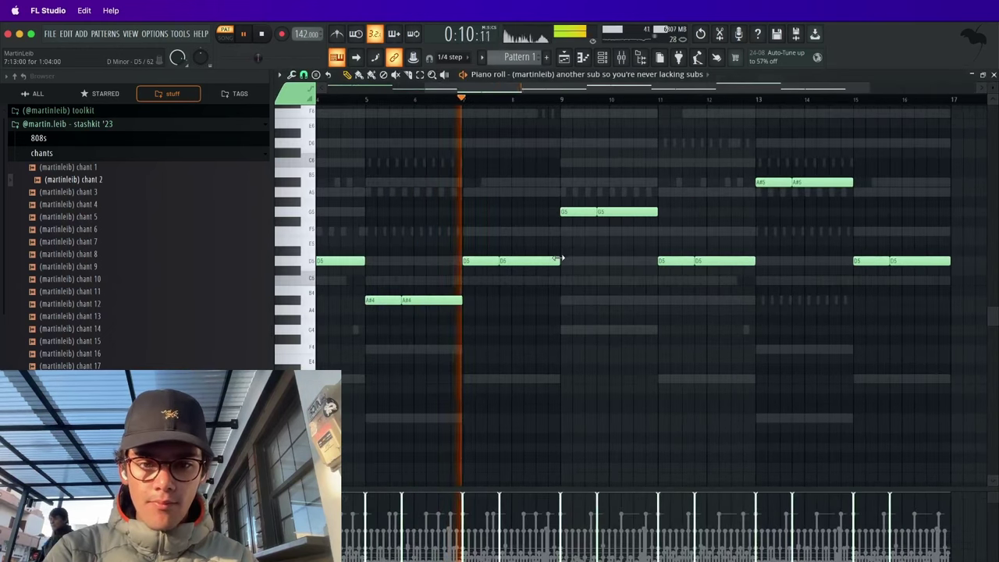
{"action": "left_click_drag", "start_coordinate": [558, 258], "coordinate": [523, 261]}
{"action": "scroll", "coordinate": [523, 260], "scroll_direction": "up", "scroll_amount": 3}
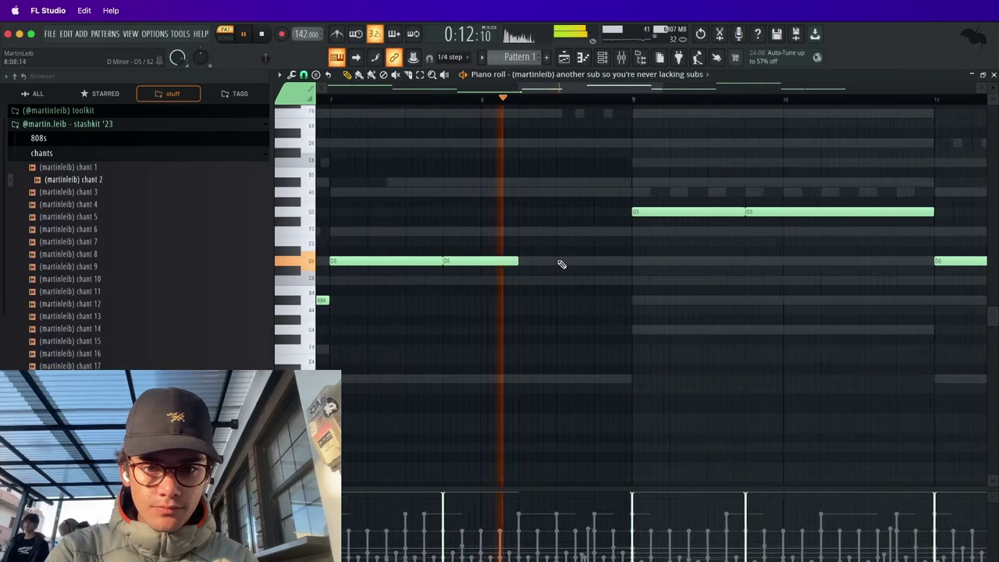
{"action": "left_click", "coordinate": [555, 259]}
{"action": "scroll", "coordinate": [702, 259], "scroll_direction": "down", "scroll_amount": 4}
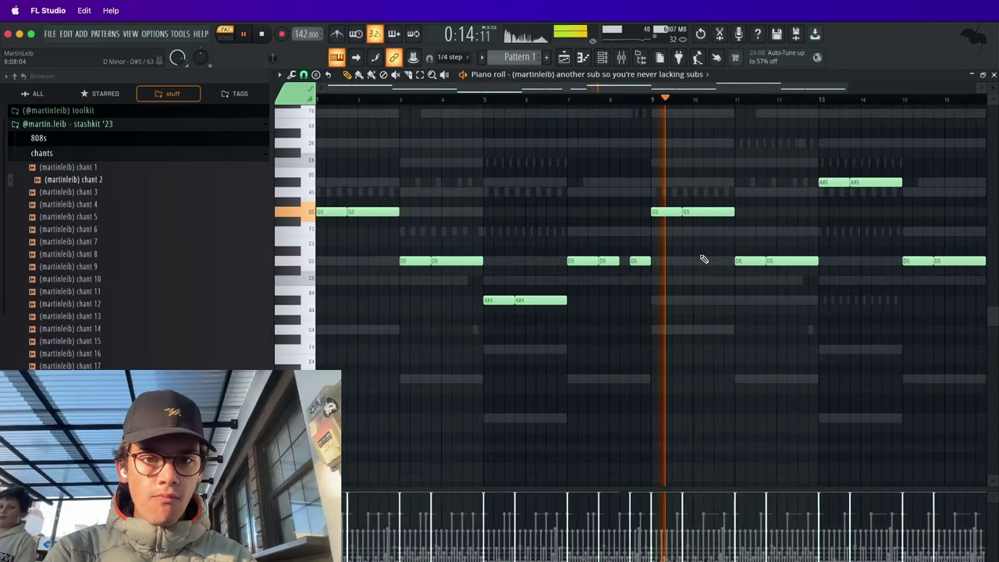
{"action": "scroll", "coordinate": [702, 259], "scroll_direction": "down", "scroll_amount": 2}
- Duplicate the clap 3 notes in the piano roll and shift the copy to start halfway through bar 9
{"action": "key", "text": "F6"}
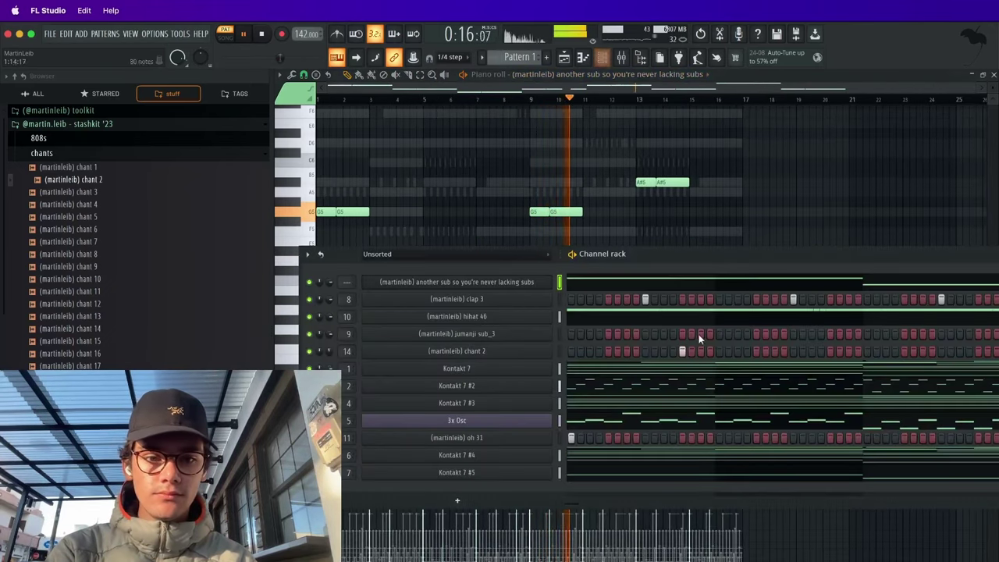
{"action": "right_click", "coordinate": [558, 299]}
{"action": "left_click", "coordinate": [554, 299]}
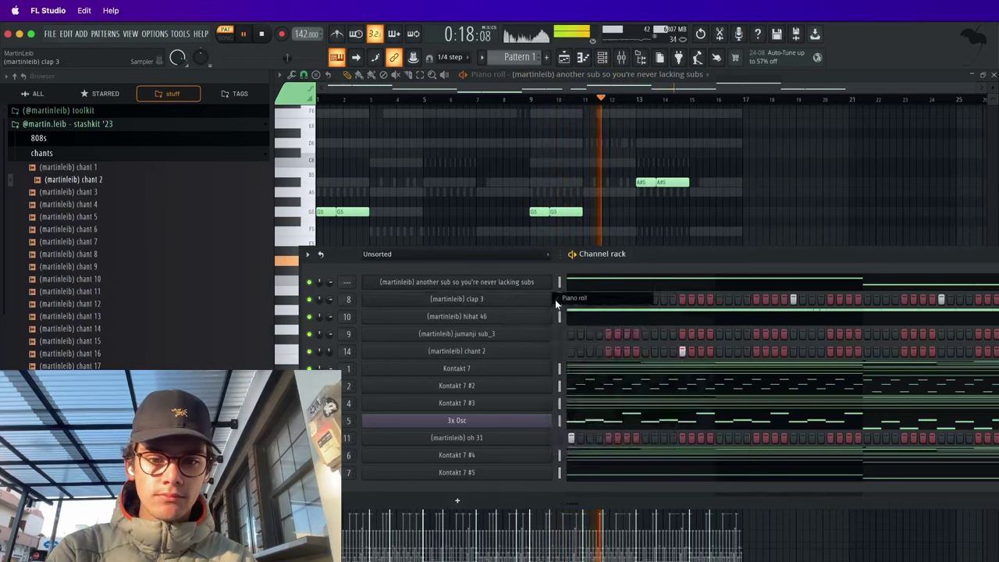
{"action": "key", "text": "ctrl+b"}
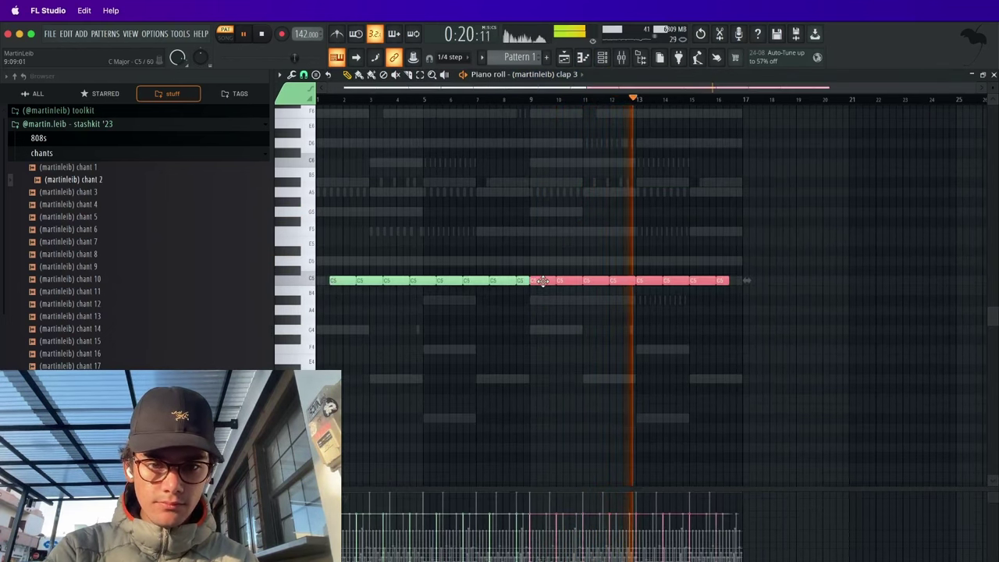
{"action": "left_click_drag", "start_coordinate": [554, 282], "coordinate": [556, 282]}
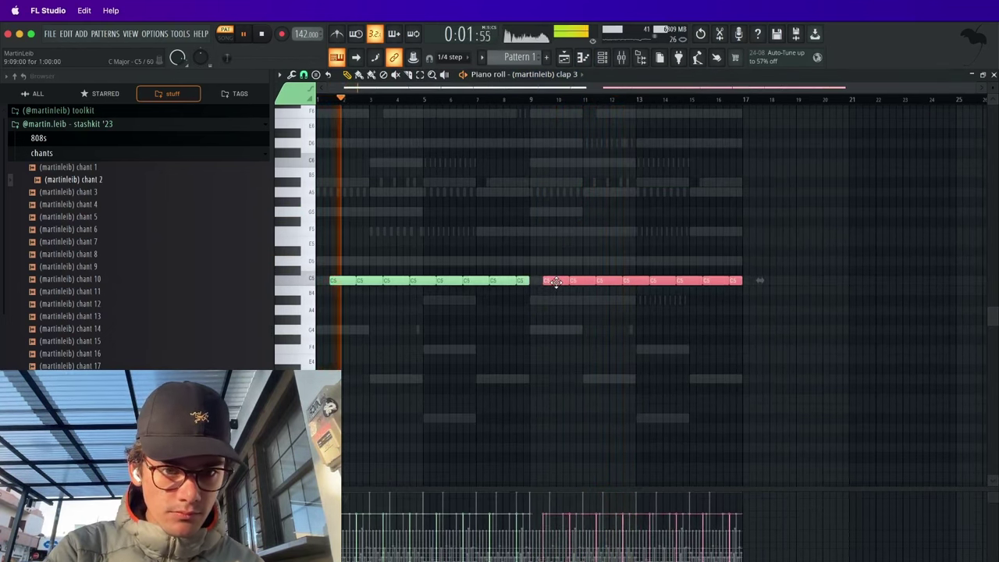
{"action": "scroll", "coordinate": [565, 281], "scroll_direction": "up", "scroll_amount": 3}
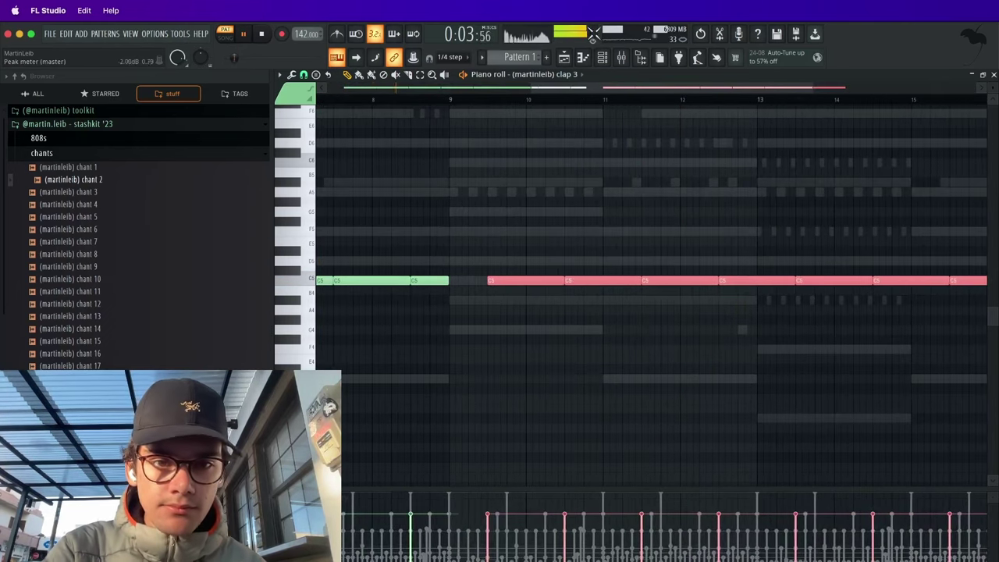
- Open the playlist, stop playback, and split Pattern 1 by channel
{"action": "key", "text": "F5"}
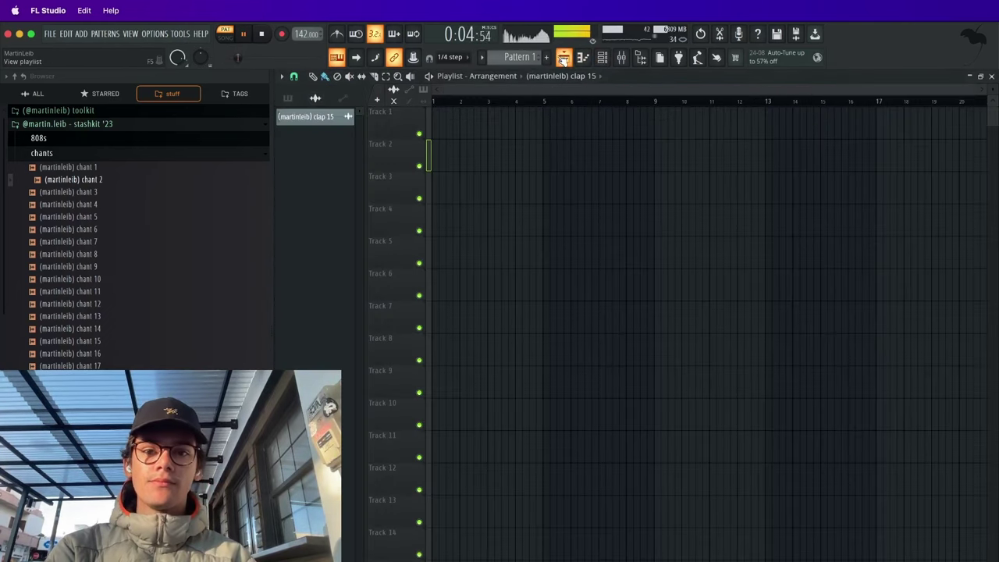
{"action": "key", "text": "space"}
{"action": "left_click", "coordinate": [515, 57]}
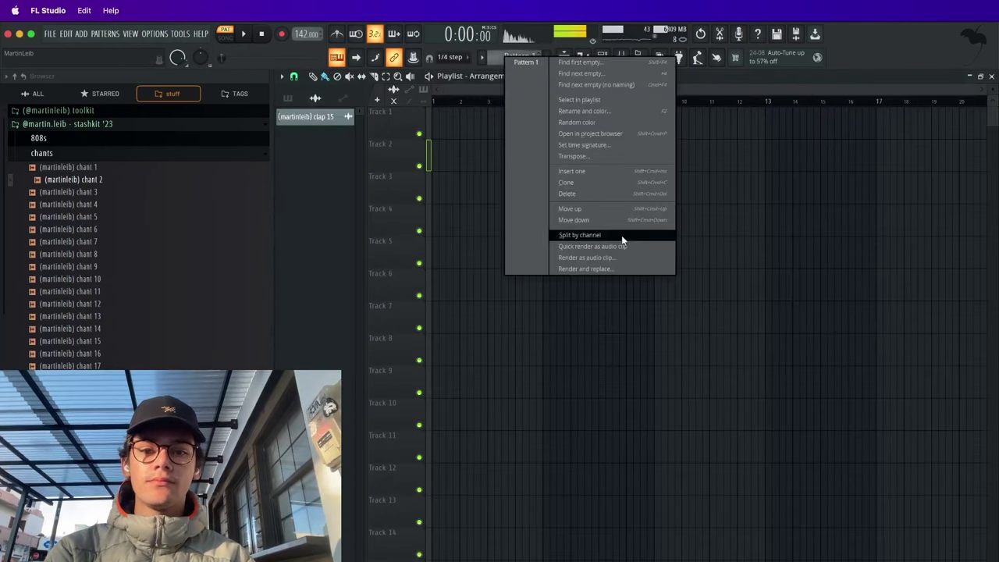
{"action": "left_click", "coordinate": [621, 235]}
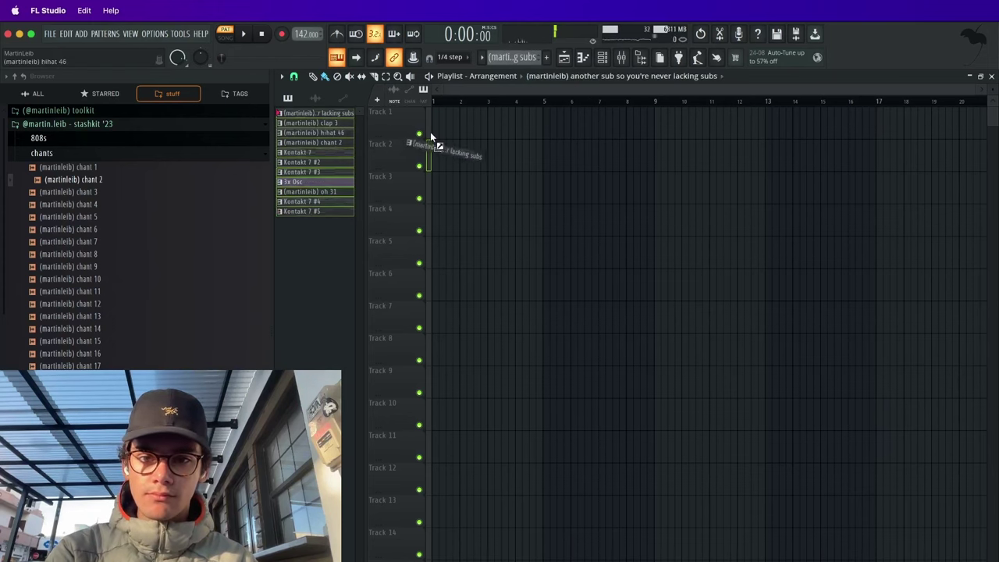
- Place all split patterns on Tracks 1 to 11 from bar 1 and duplicate the sixteen-bar block until it reaches bar 97
{"action": "left_click_drag", "start_coordinate": [432, 132], "coordinate": [434, 133]}
{"action": "key", "text": "ctrl+b"}
{"action": "key", "text": "ctrl+b"}
{"action": "key", "text": "ctrl+b"}
{"action": "key", "text": "ctrl+b"}
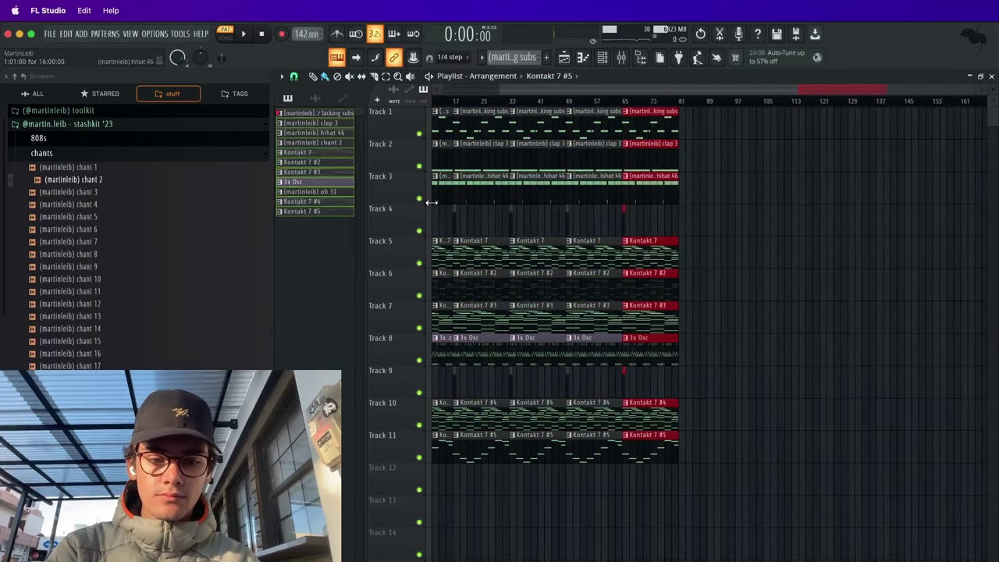
{"action": "key", "text": "ctrl+b"}
{"action": "key", "text": "space"}
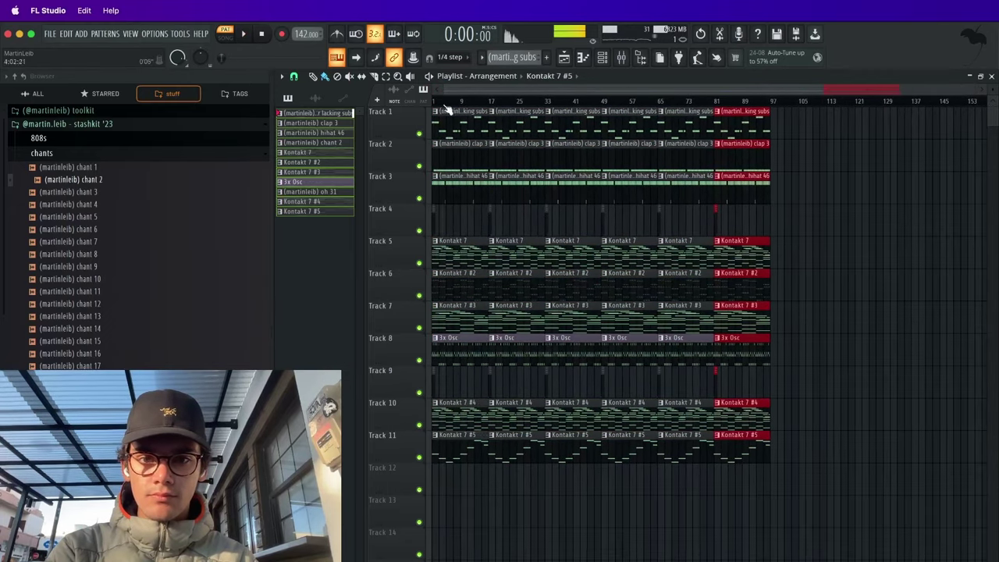
{"action": "scroll", "coordinate": [414, 171], "scroll_direction": "up", "scroll_amount": 5}
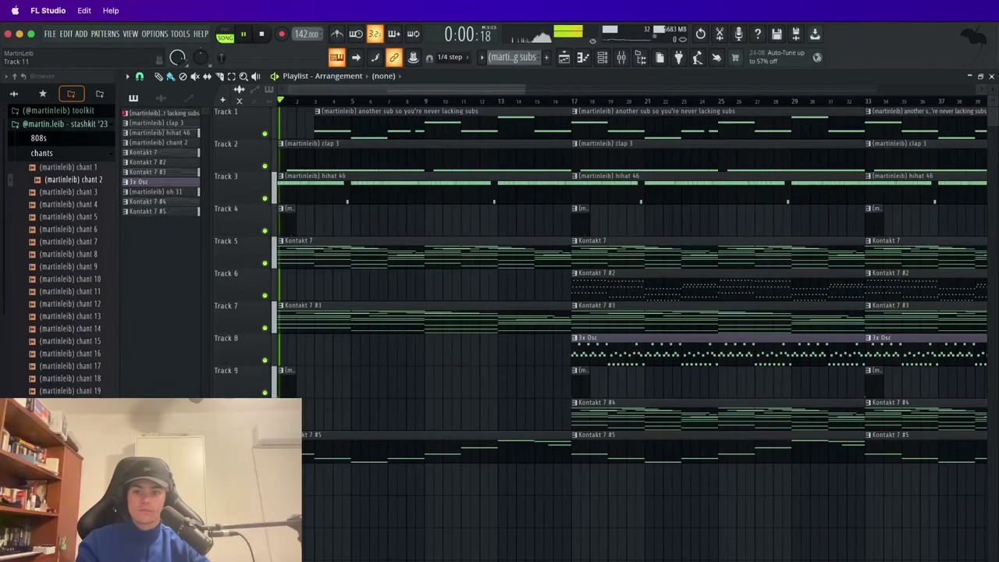
- Cut a one-bar gap in the first clap 3 clip from halfway through bar 3 to halfway through bar 4, and play from bar 3
{"action": "scroll", "coordinate": [282, 378], "scroll_direction": "up", "scroll_amount": 5}
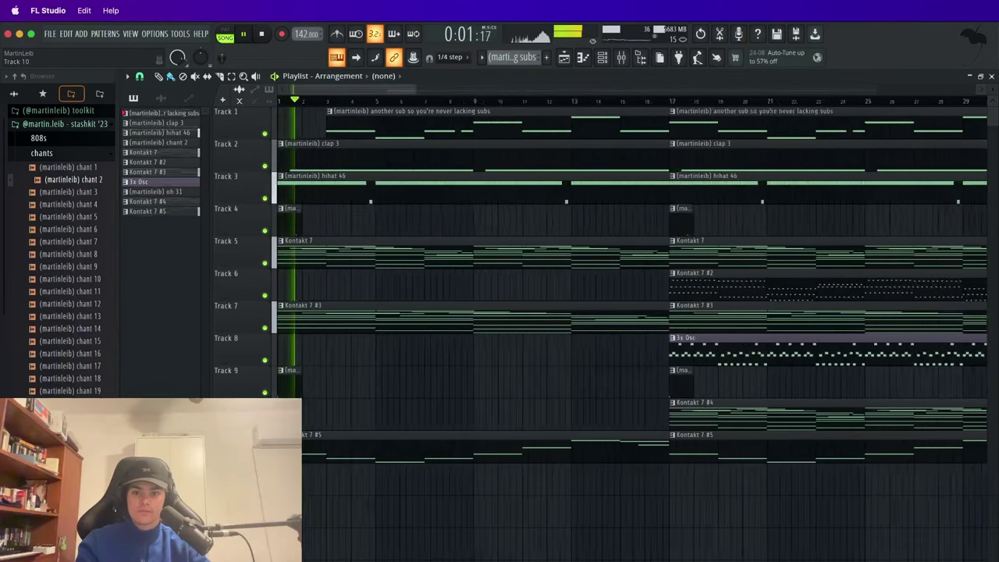
{"action": "scroll", "coordinate": [283, 379], "scroll_direction": "down", "scroll_amount": 5}
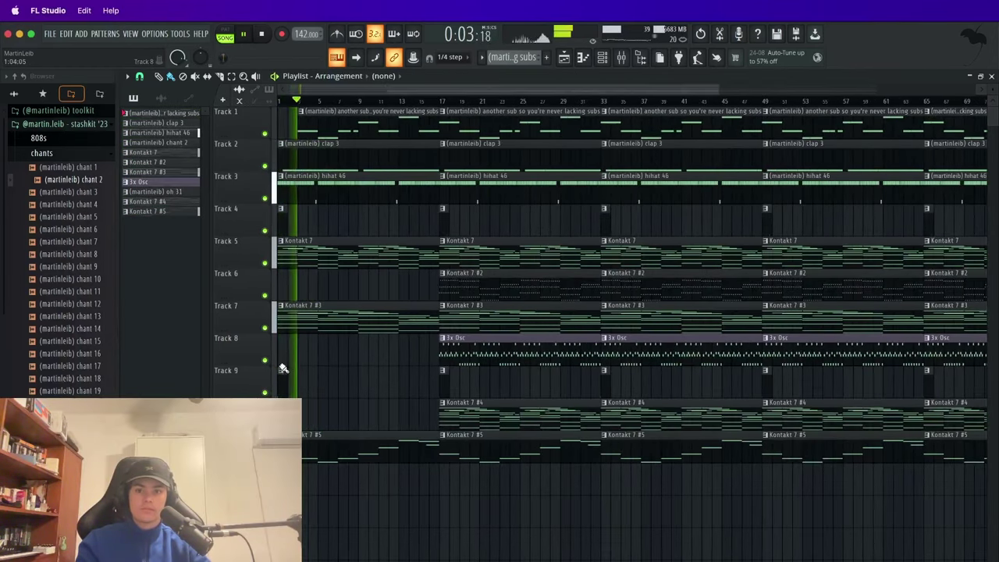
{"action": "scroll", "coordinate": [293, 286], "scroll_direction": "up", "scroll_amount": 5}
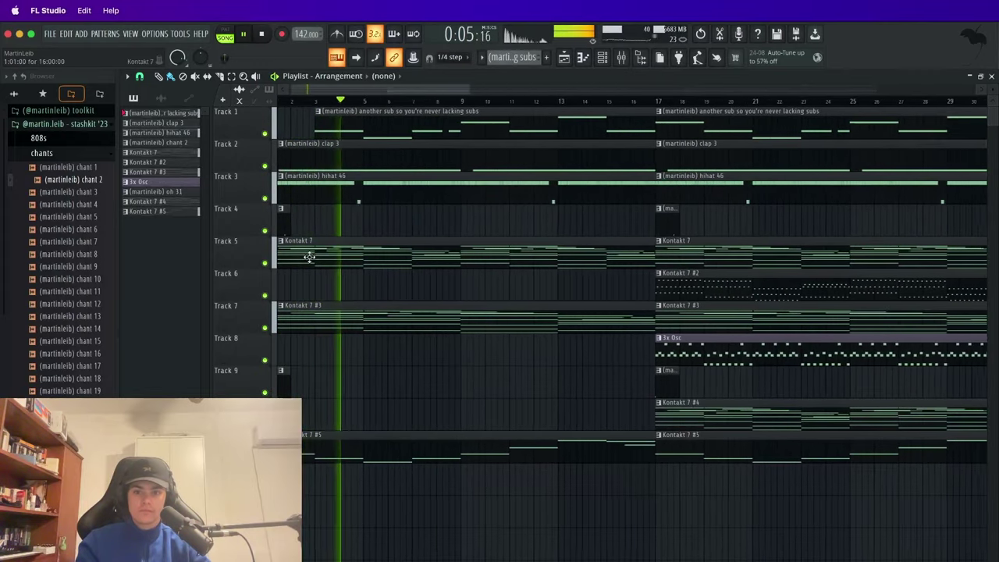
{"action": "key", "text": "space"}
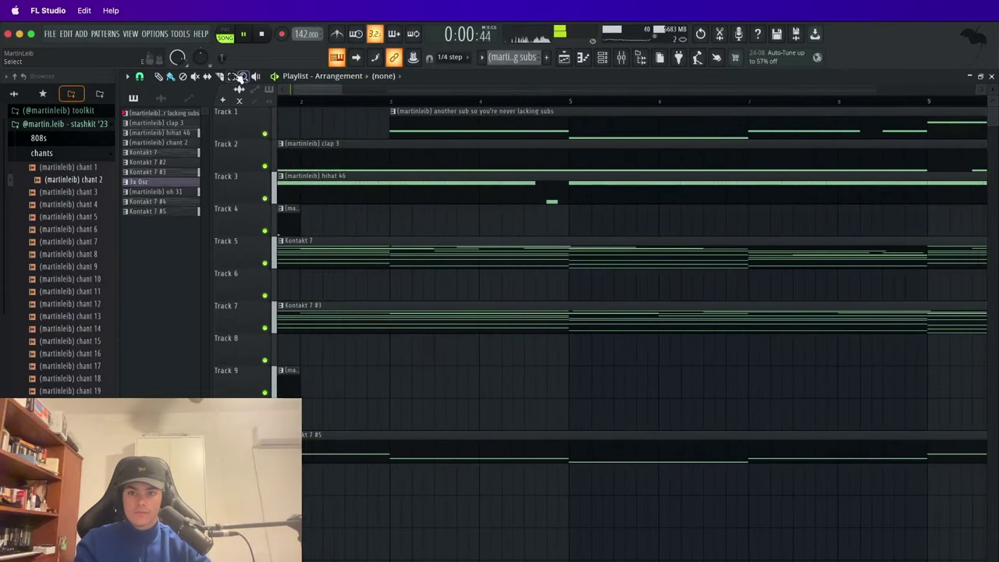
{"action": "scroll", "coordinate": [431, 159], "scroll_direction": "up", "scroll_amount": 1}
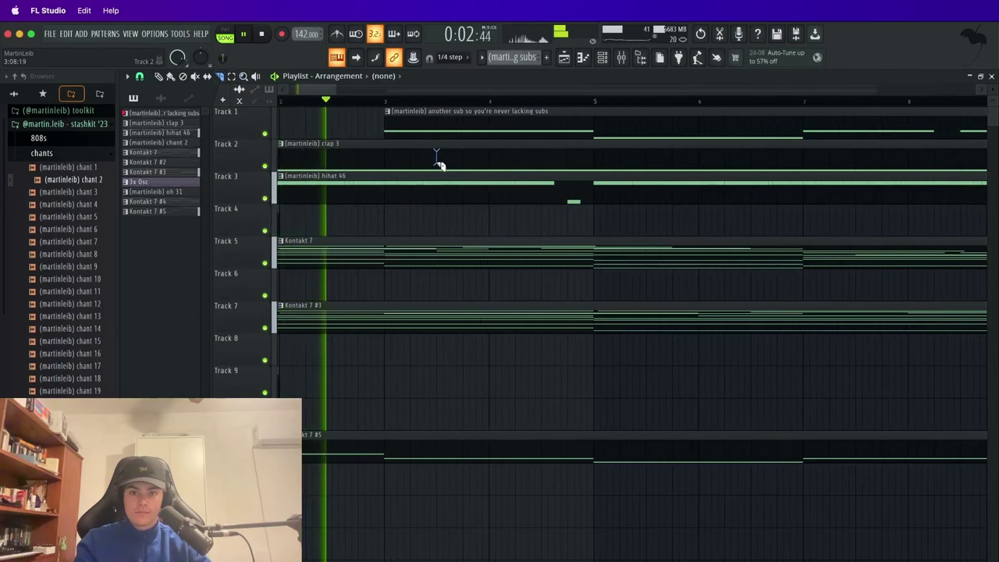
{"action": "scroll", "coordinate": [531, 166], "scroll_direction": "down", "scroll_amount": 3}
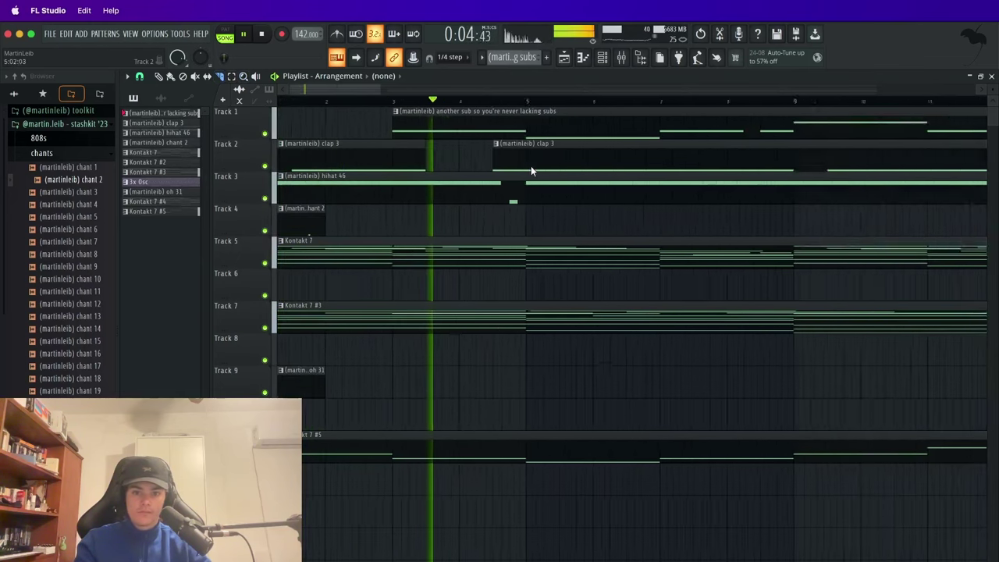
{"action": "left_click", "coordinate": [403, 101]}
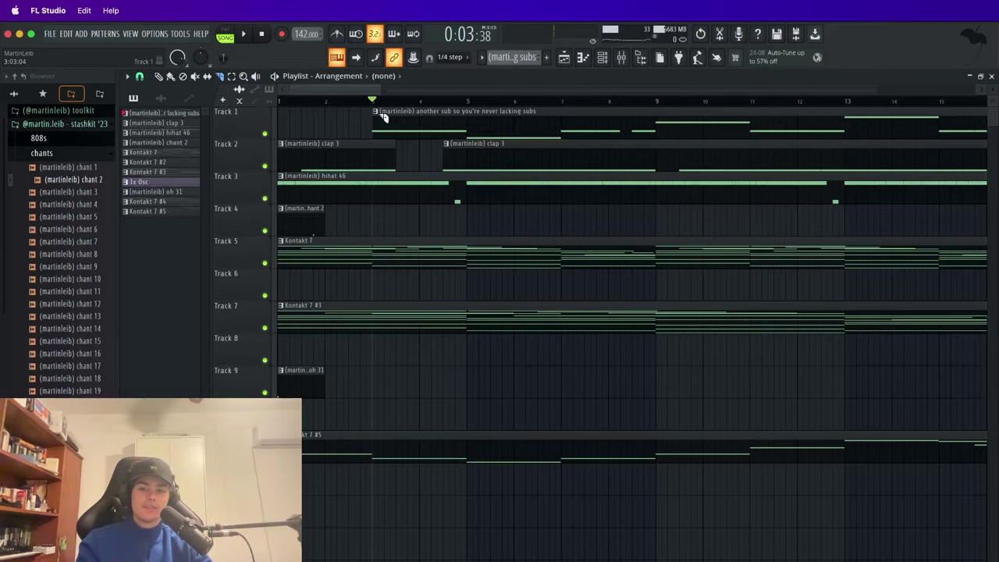
{"action": "key", "text": "space"}
{"action": "scroll", "coordinate": [442, 181], "scroll_direction": "down", "scroll_amount": 6}
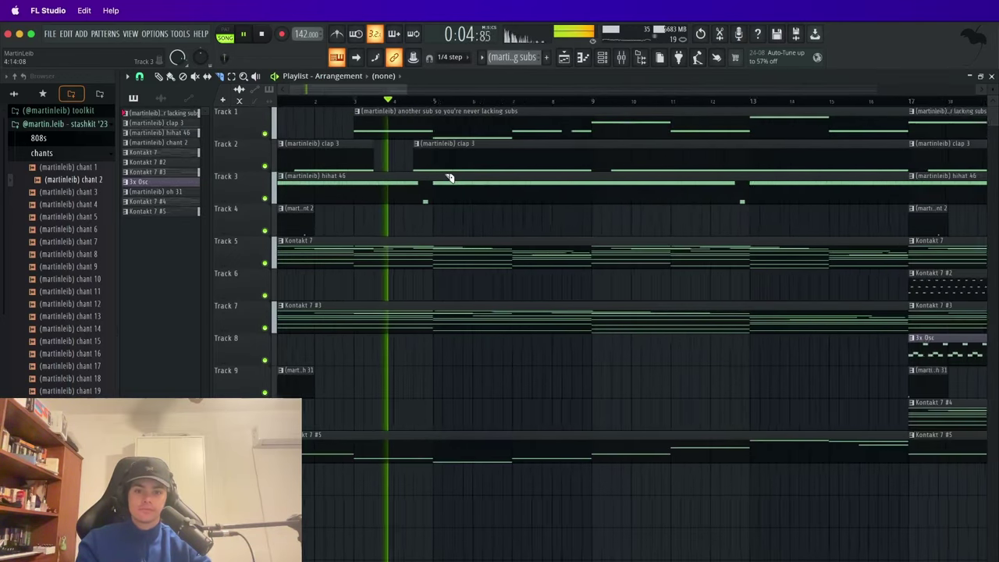
{"action": "scroll", "coordinate": [364, 211], "scroll_direction": "up", "scroll_amount": 5}
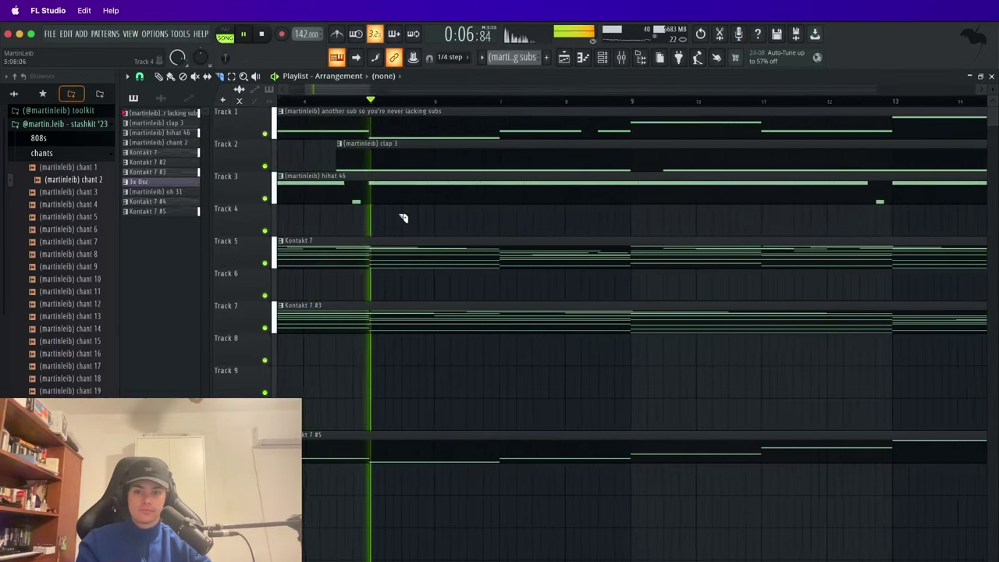
{"action": "scroll", "coordinate": [406, 208], "scroll_direction": "down", "scroll_amount": 5}
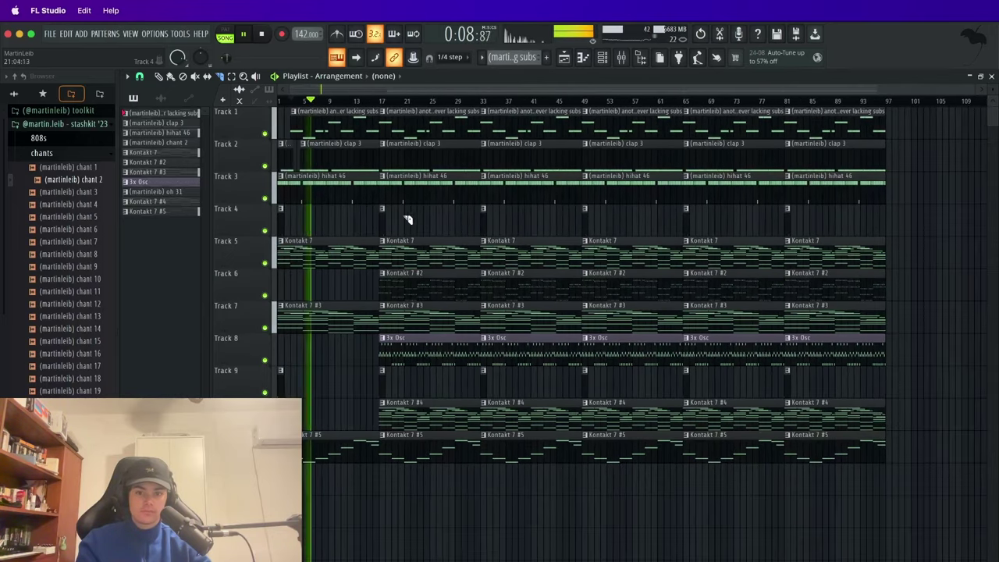
- Inspect the hihatizer effect on mixer Insert 10 and play the arrangement up to the second sixteen-bar block
{"action": "left_click", "coordinate": [623, 59]}
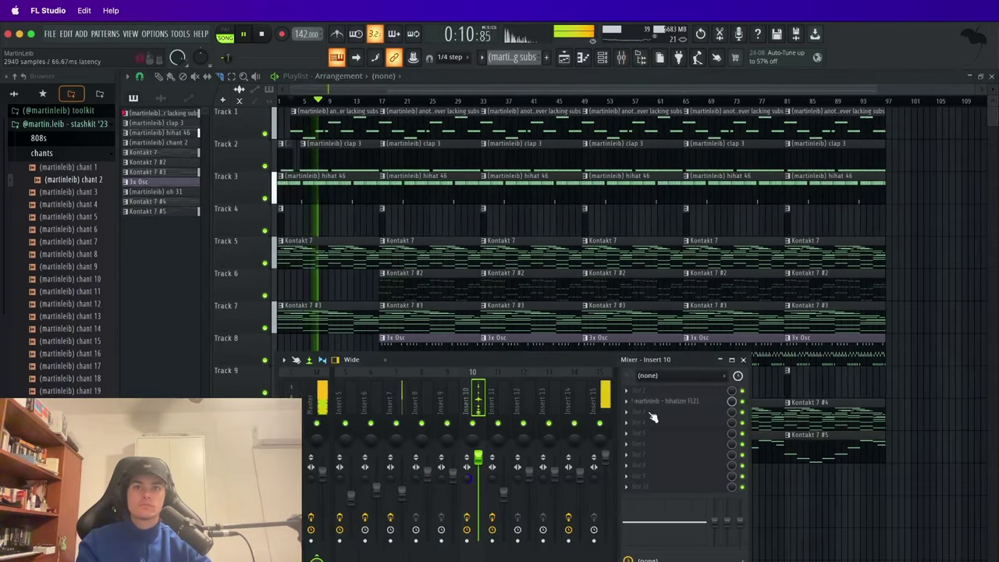
{"action": "left_click", "coordinate": [675, 399]}
{"action": "left_click_drag", "start_coordinate": [442, 315], "coordinate": [502, 237]}
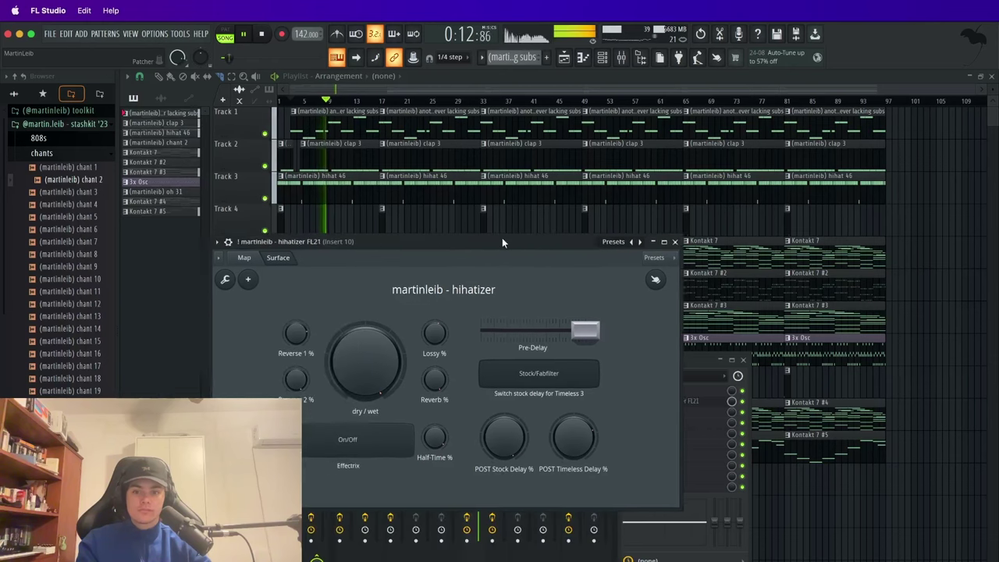
{"action": "left_click", "coordinate": [678, 238]}
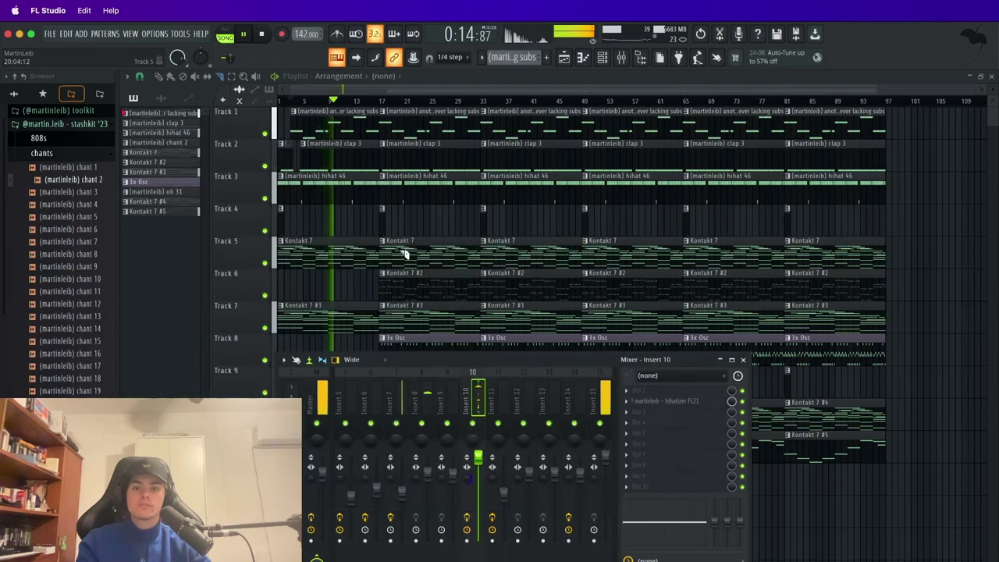
{"action": "key", "text": "F9"}
{"action": "scroll", "coordinate": [370, 230], "scroll_direction": "up", "scroll_amount": 10}
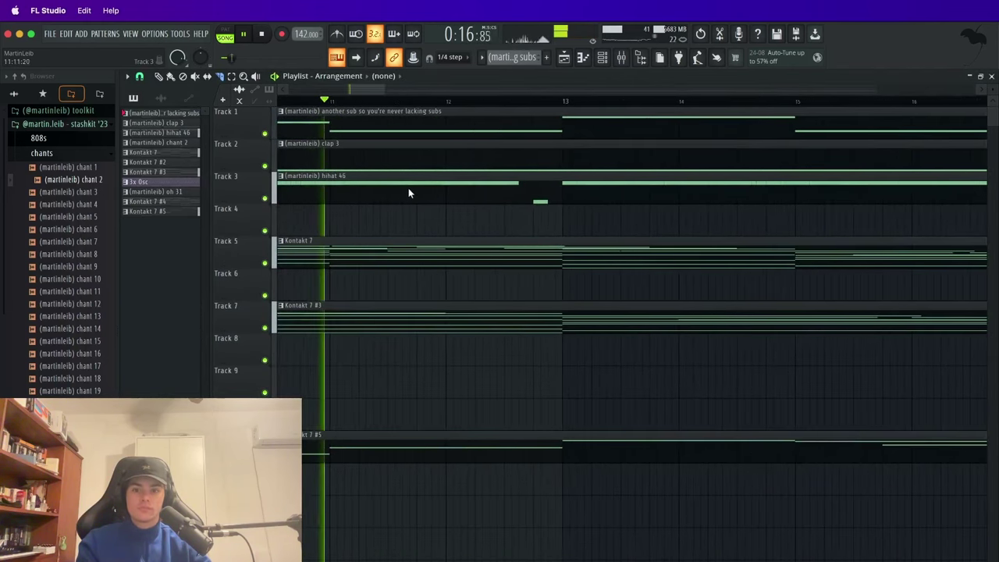
{"action": "scroll", "coordinate": [406, 191], "scroll_direction": "down", "scroll_amount": 12}
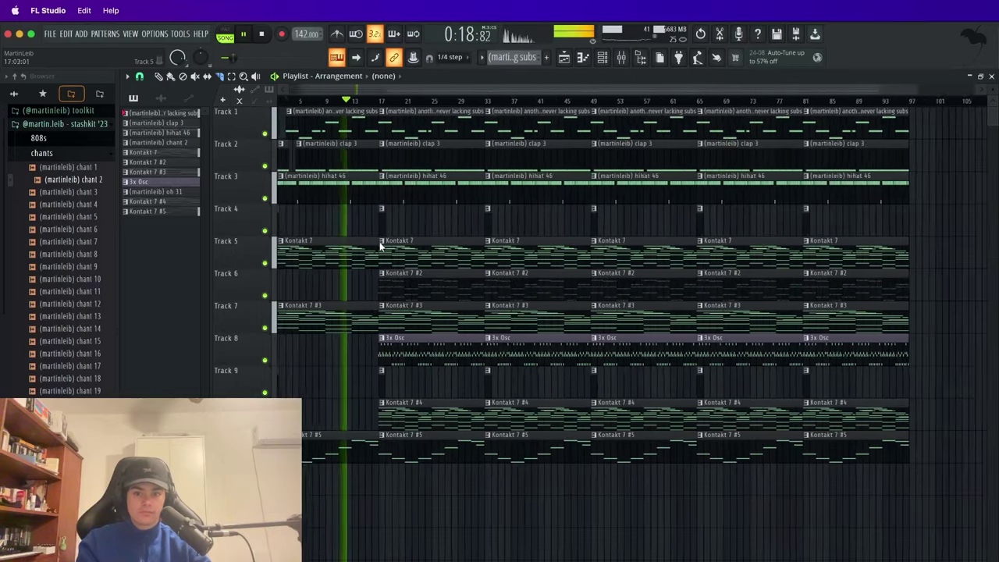
{"action": "scroll", "coordinate": [342, 228], "scroll_direction": "up", "scroll_amount": 6}
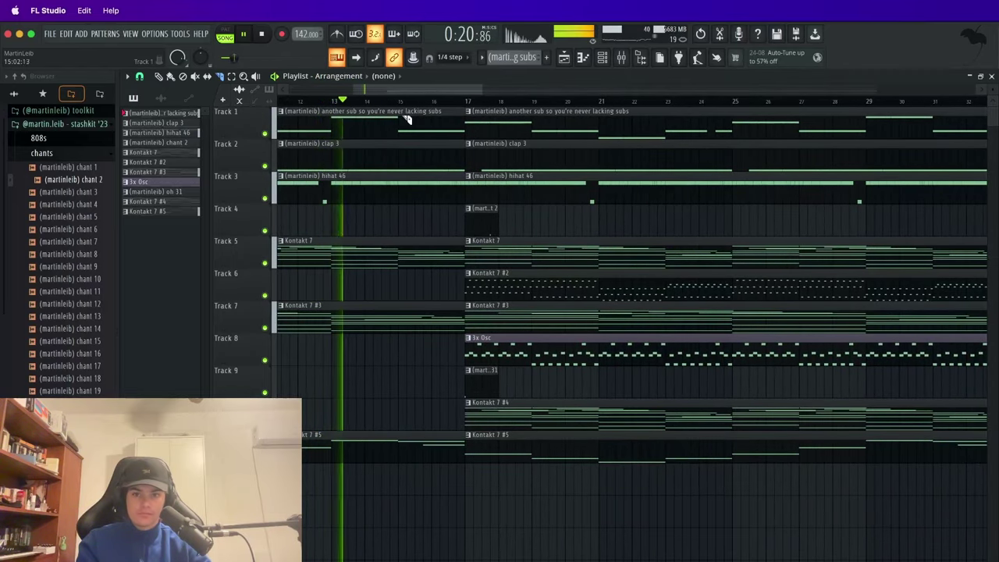
{"action": "scroll", "coordinate": [407, 125], "scroll_direction": "up", "scroll_amount": 1}
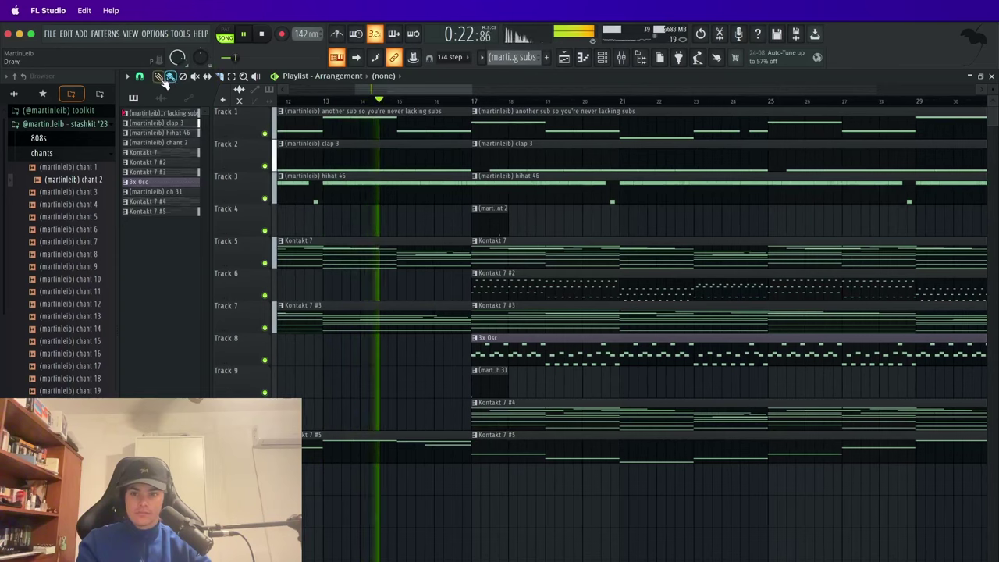
- Open the sub channel's sample in Edison, edit the section from 0:773 to 2:524, and return the audio to the sampler
{"action": "key", "text": "F6"}
{"action": "left_click", "coordinate": [375, 282]}
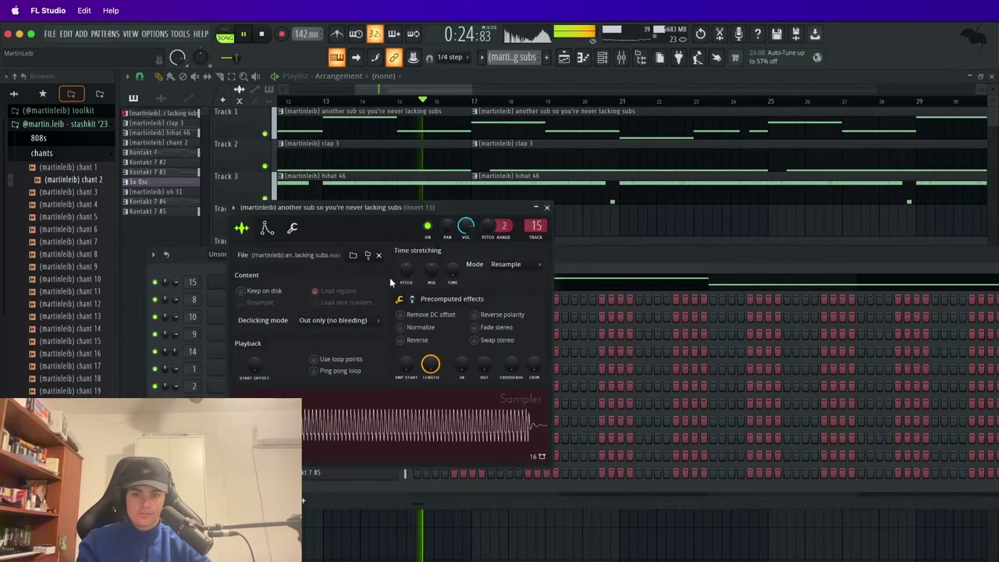
{"action": "right_click", "coordinate": [437, 425]}
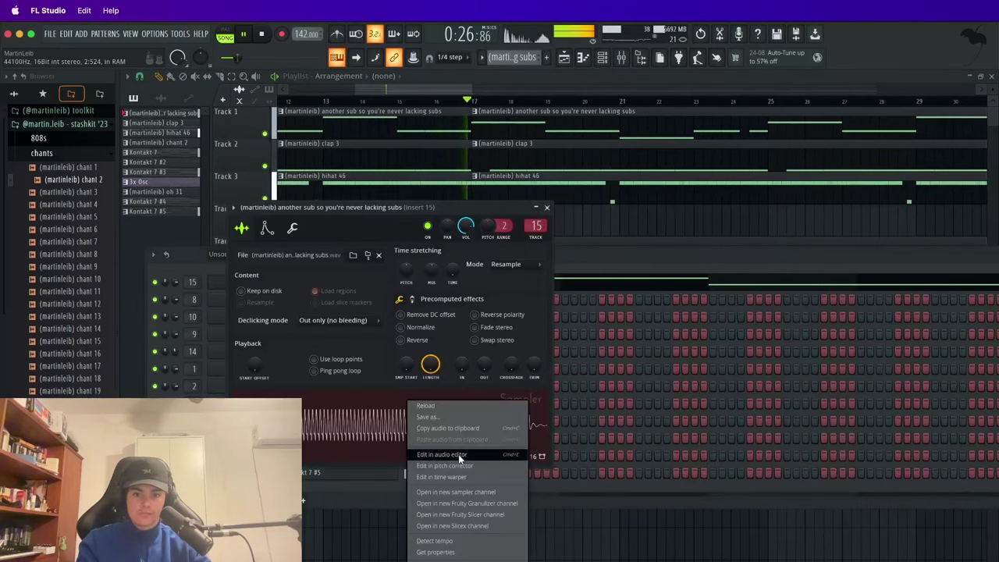
{"action": "left_click", "coordinate": [456, 454]}
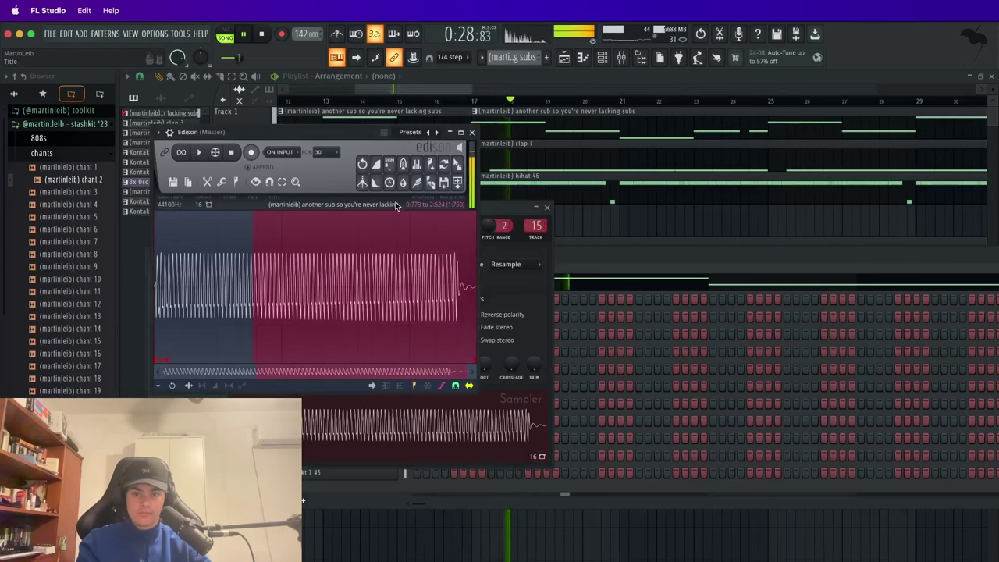
{"action": "left_click", "coordinate": [377, 184]}
{"action": "left_click", "coordinate": [458, 165]}
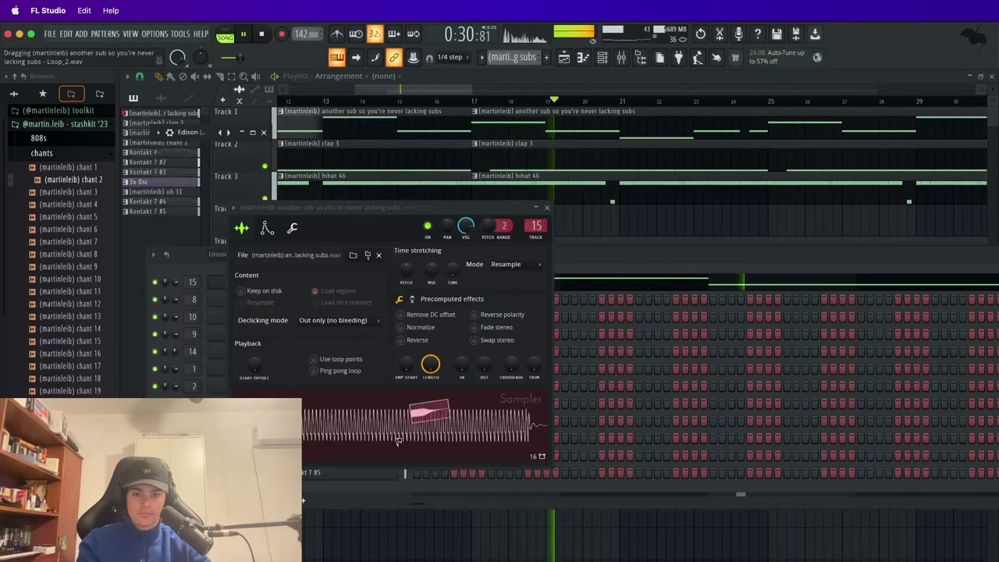
{"action": "right_click", "coordinate": [649, 226]}
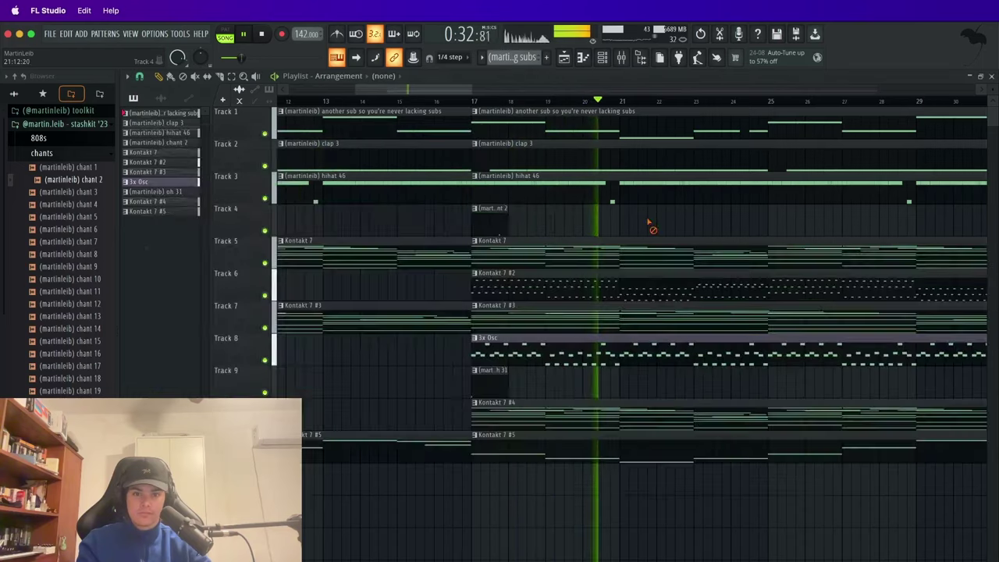
- Shorten the 3x Osc clip at bar 17 on Track 8 to eight bars
{"action": "scroll", "coordinate": [646, 227], "scroll_direction": "down", "scroll_amount": 6}
{"action": "scroll", "coordinate": [437, 336], "scroll_direction": "up", "scroll_amount": 3}
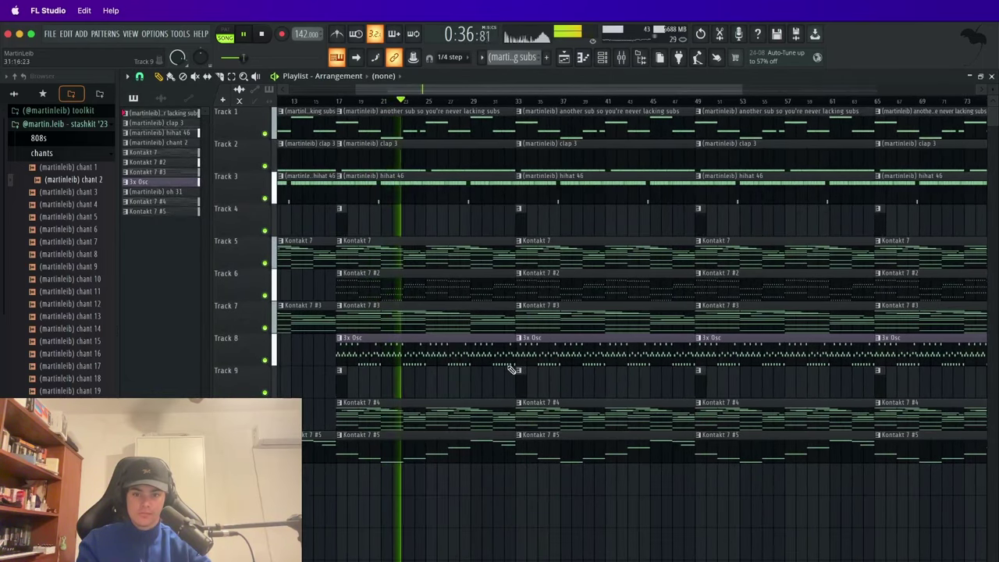
{"action": "left_click_drag", "start_coordinate": [513, 359], "coordinate": [426, 368]}
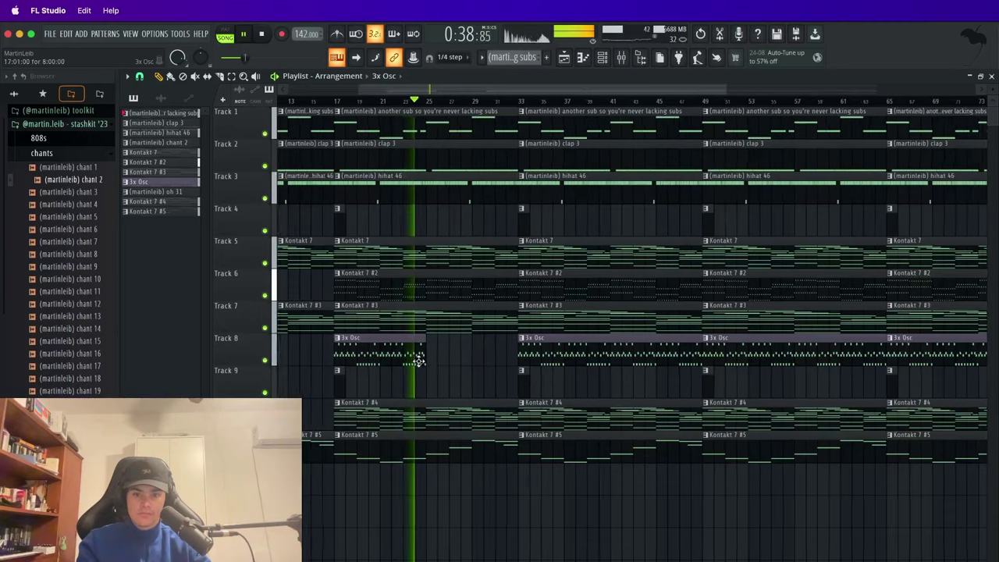
- Place a Kontakt 7 clip in the third block on Track 5, trimmed to start at bar 43 and end at bar 49
{"action": "scroll", "coordinate": [437, 336], "scroll_direction": "down", "scroll_amount": 3}
{"action": "scroll", "coordinate": [386, 127], "scroll_direction": "up", "scroll_amount": 5}
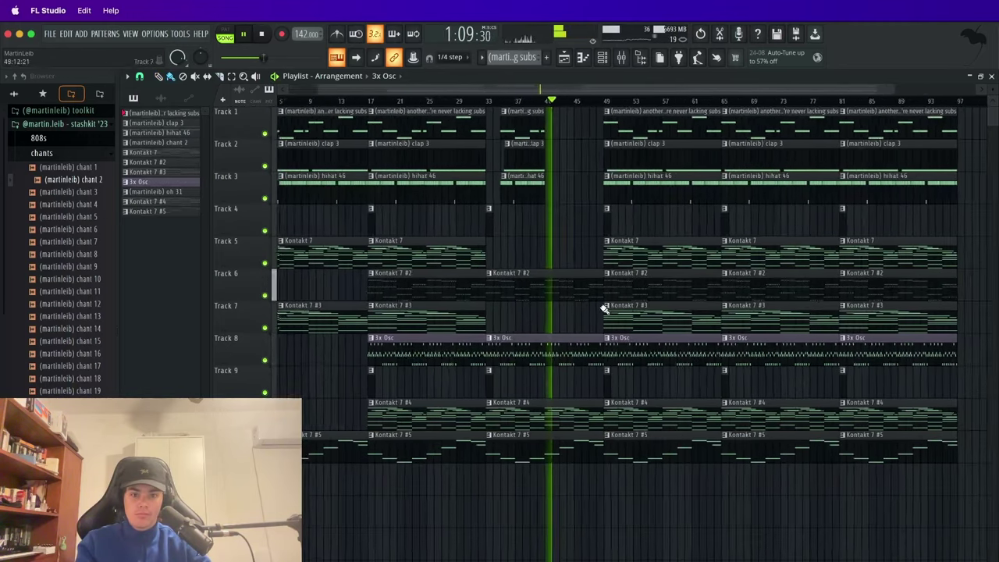
{"action": "scroll", "coordinate": [604, 308], "scroll_direction": "up", "scroll_amount": 1}
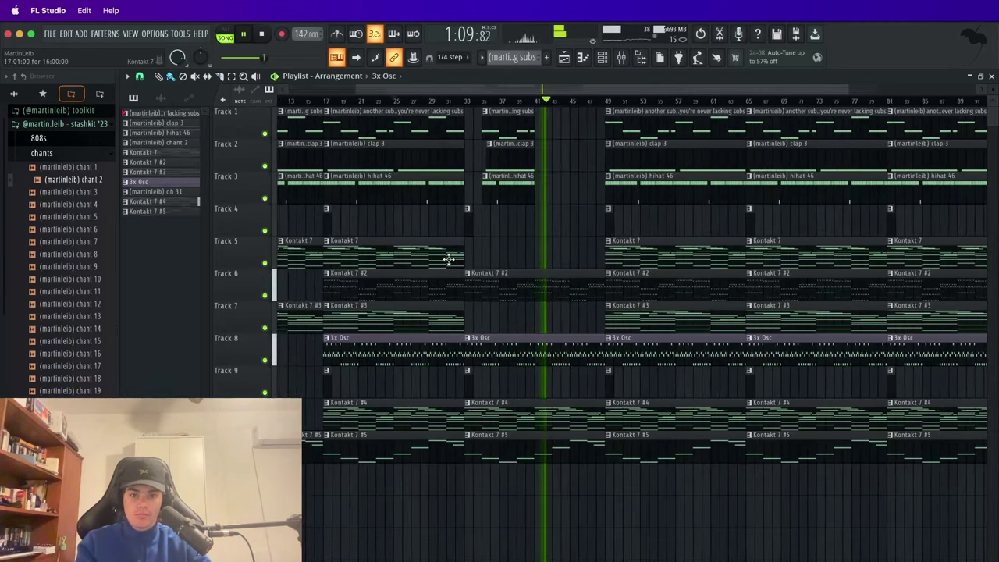
{"action": "left_click", "coordinate": [448, 258]}
{"action": "left_click", "coordinate": [468, 263]}
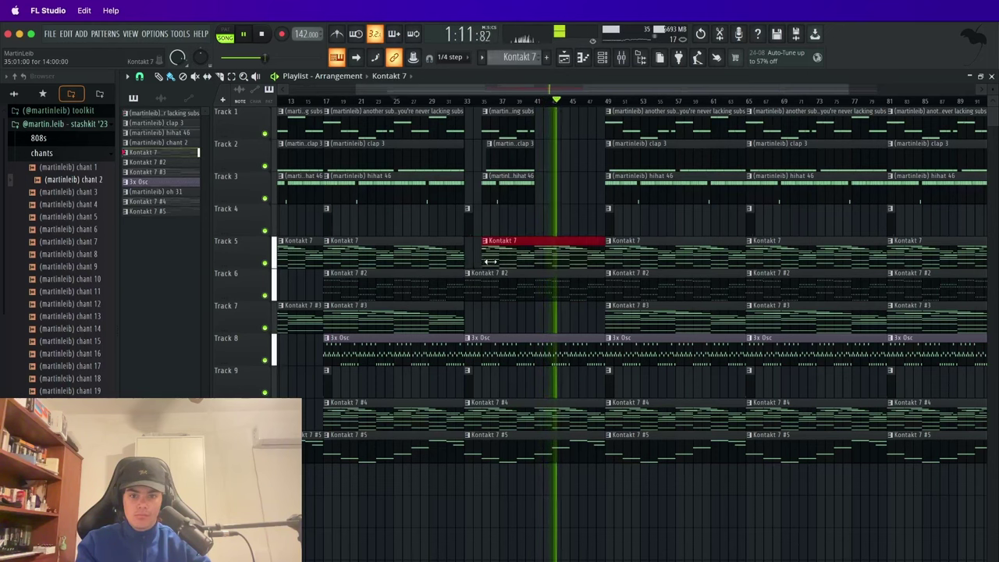
{"action": "left_click_drag", "start_coordinate": [489, 262], "coordinate": [596, 264]}
{"action": "scroll", "coordinate": [540, 265], "scroll_direction": "up", "scroll_amount": 3, "text": "ctrl"}
{"action": "scroll", "coordinate": [596, 264], "scroll_direction": "down", "scroll_amount": 5, "text": "ctrl"}
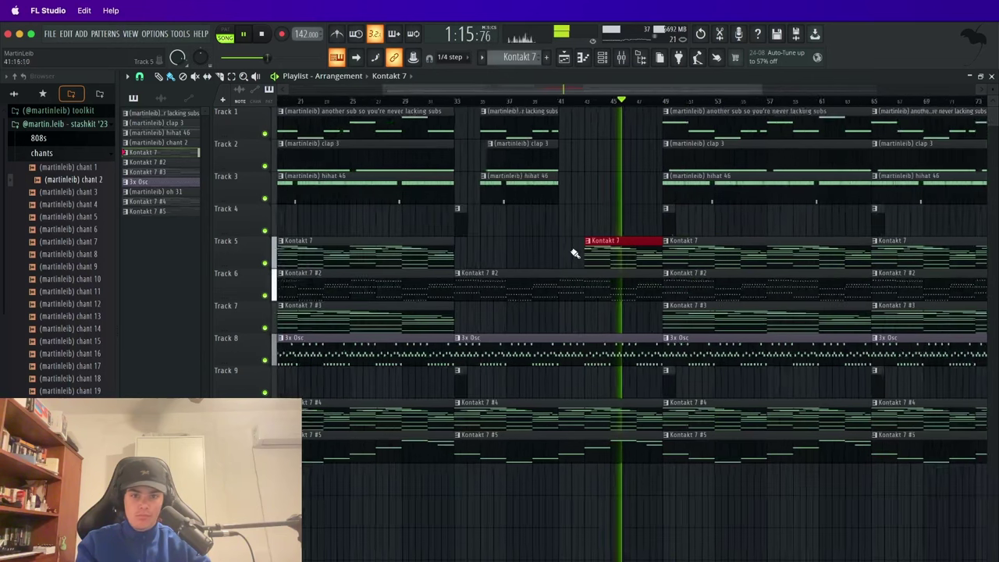
- Delete all clips from bar 49 onward on every track
{"action": "mouse_move", "coordinate": [832, 448]}
{"action": "left_mouse_down"}
{"action": "mouse_move", "coordinate": [865, 179]}
{"action": "mouse_move", "coordinate": [731, 128]}
{"action": "mouse_move", "coordinate": [726, 447]}
{"action": "left_mouse_up"}
{"action": "right_click", "coordinate": [728, 451]}
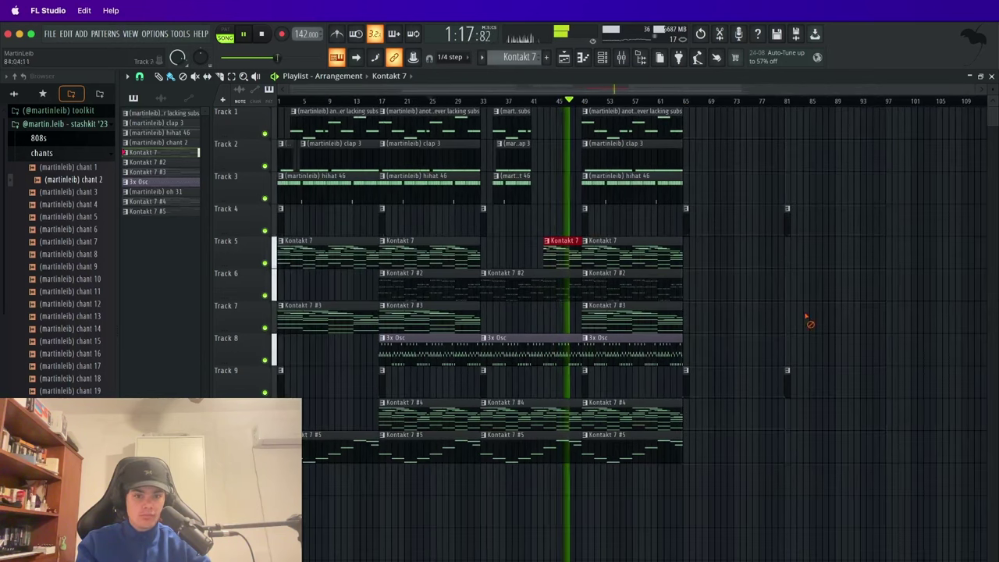
{"action": "right_click", "coordinate": [653, 460]}
{"action": "right_click", "coordinate": [618, 413]}
{"action": "mouse_move", "coordinate": [586, 383]}
{"action": "left_mouse_down"}
{"action": "mouse_move", "coordinate": [625, 222]}
{"action": "mouse_move", "coordinate": [616, 143]}
{"action": "mouse_move", "coordinate": [592, 218]}
{"action": "mouse_move", "coordinate": [604, 136]}
{"action": "mouse_move", "coordinate": [566, 229]}
{"action": "mouse_move", "coordinate": [730, 214]}
{"action": "mouse_move", "coordinate": [824, 244]}
{"action": "left_mouse_up"}
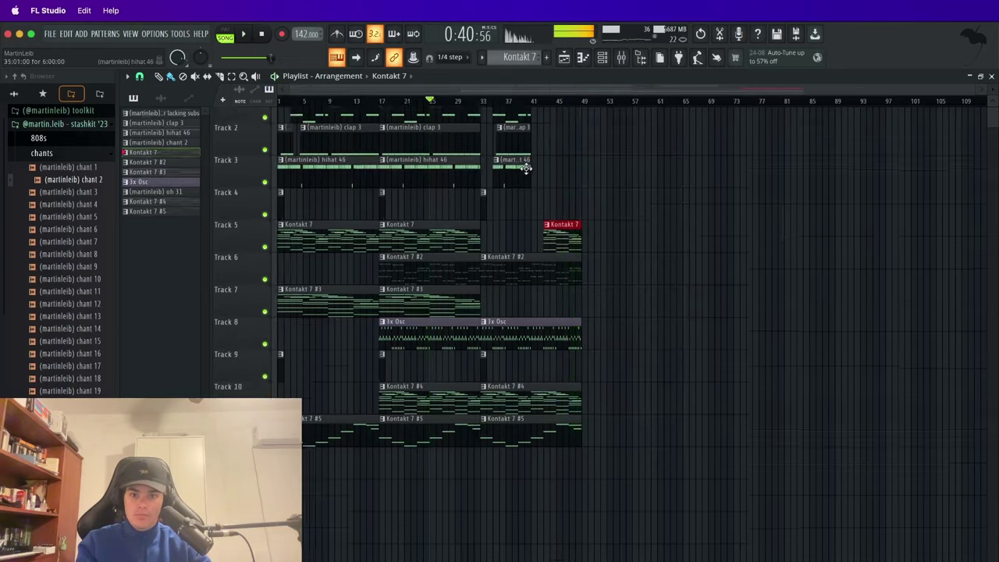
- Select the whole arrangement and duplicate it so the copy runs from bar 49 to bar 97
{"action": "key", "text": "ctrl+a"}
{"action": "key", "text": "ctrl+b"}
{"action": "key", "text": "space"}
{"action": "key", "text": "space"}
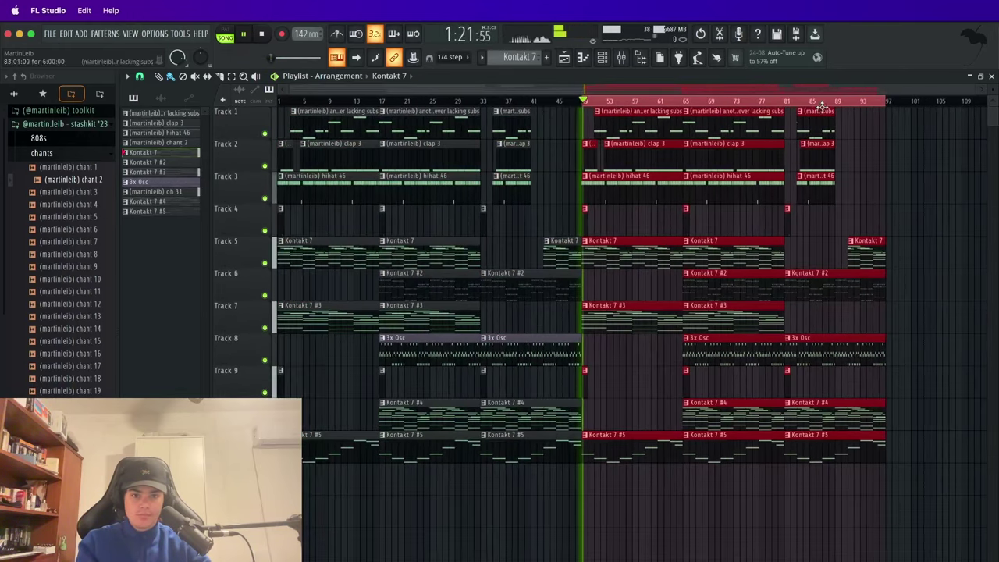
- Deselect the clips, play from bar 91, and extend the final Kontakt 7 clip on Track 5 to bar 105
{"action": "double_click", "coordinate": [797, 102]}
{"action": "left_click", "coordinate": [848, 103]}
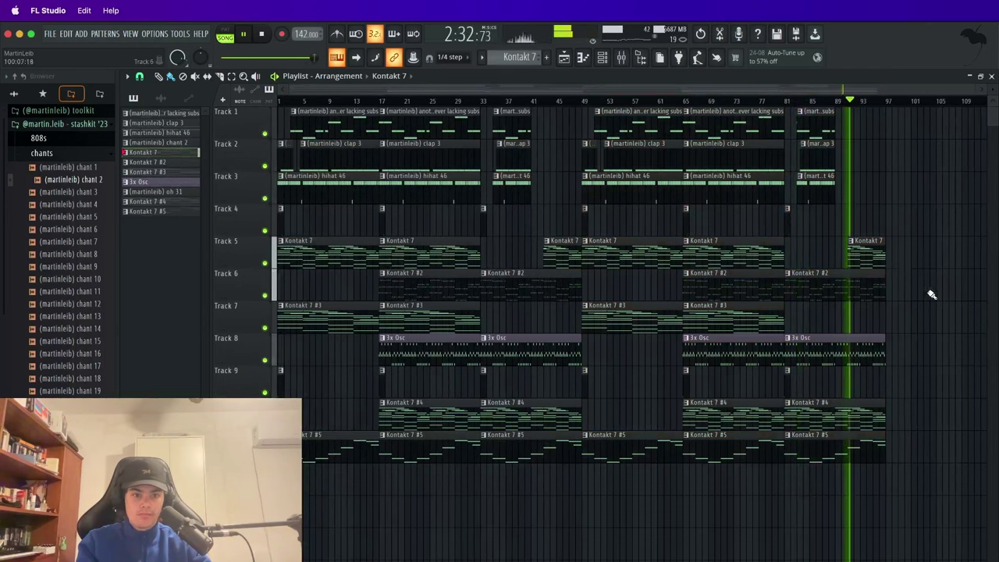
{"action": "scroll", "coordinate": [930, 292], "scroll_direction": "up", "scroll_amount": 4}
{"action": "scroll", "coordinate": [950, 273], "scroll_direction": "down", "scroll_amount": 4}
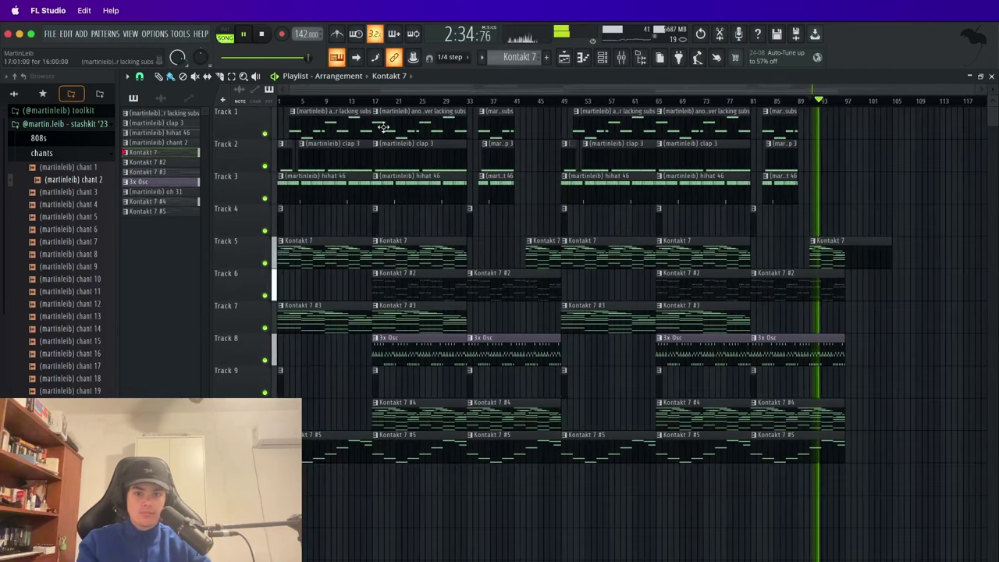
{"action": "key", "text": "space"}
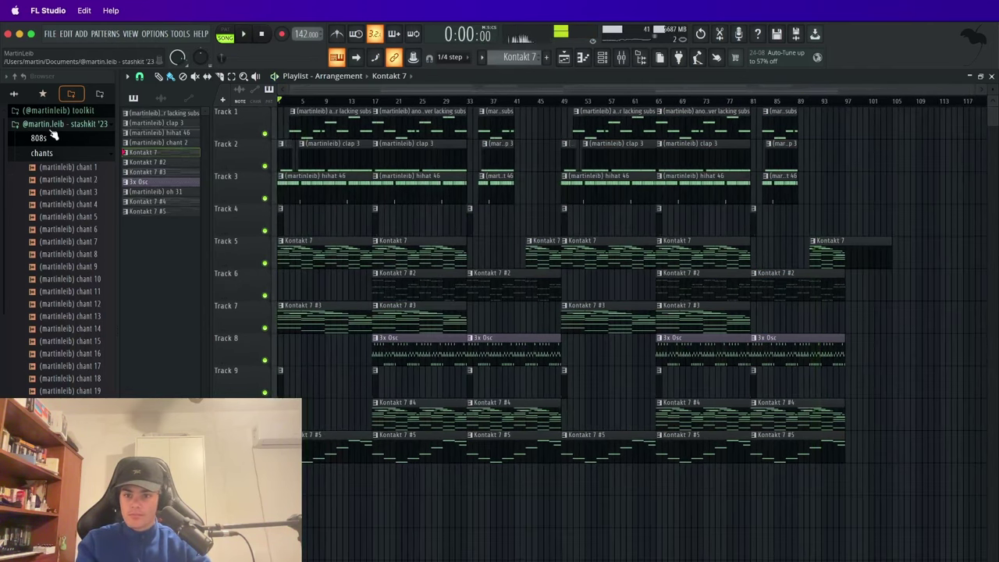
- Place the 140bpm producer tag sample on Track 12 across bars 1 to 4 and play the arrangement from the start
{"action": "left_click", "coordinate": [100, 94]}
{"action": "left_click", "coordinate": [47, 130]}
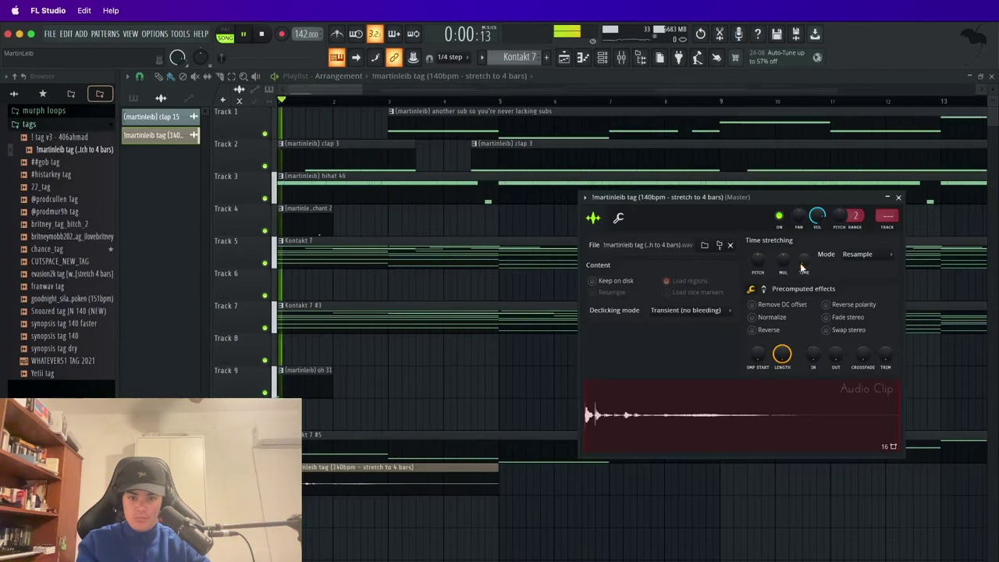
{"action": "right_click", "coordinate": [774, 256]}
{"action": "left_click", "coordinate": [898, 197]}
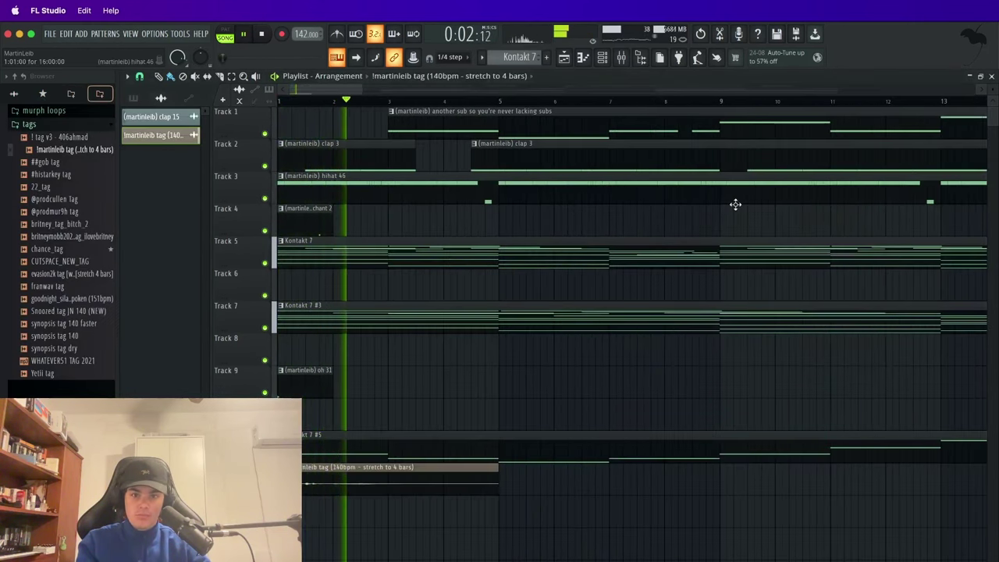
{"action": "scroll", "coordinate": [735, 206], "scroll_direction": "down", "scroll_amount": 5}
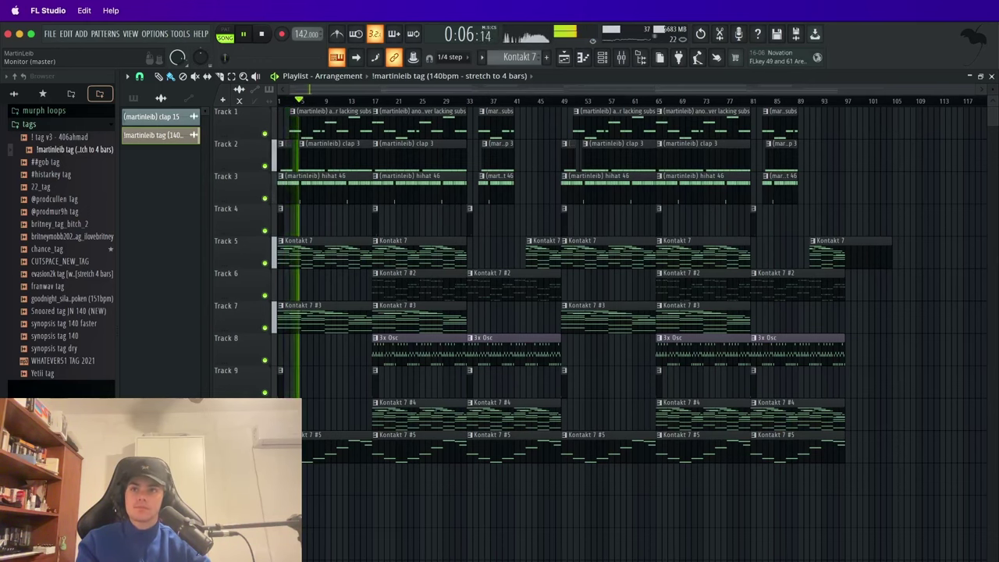
{"action": "scroll", "coordinate": [261, 249], "scroll_direction": "up", "scroll_amount": 3}
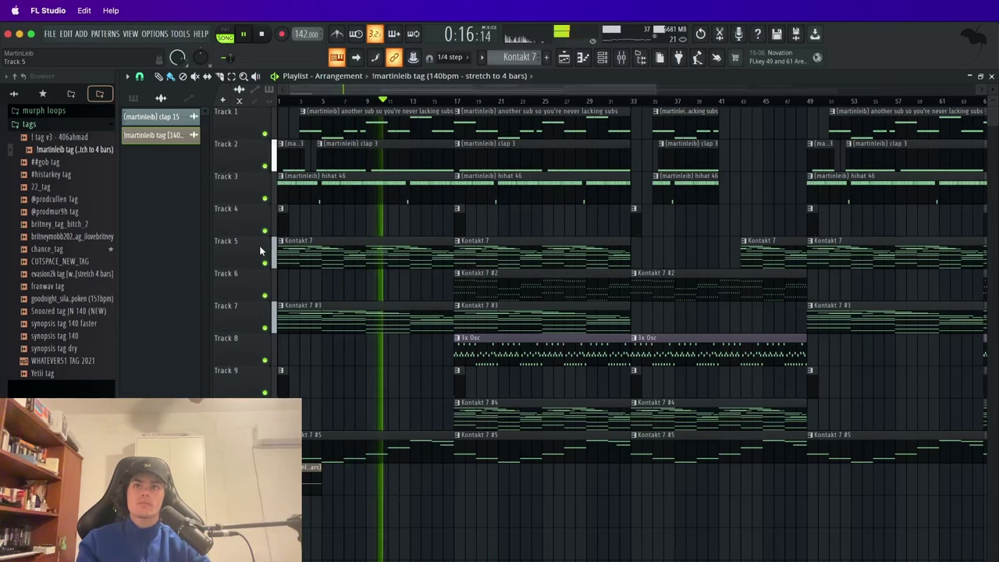
{"action": "scroll", "coordinate": [554, 410], "scroll_direction": "down", "scroll_amount": 3}
{"action": "key", "text": "space"}
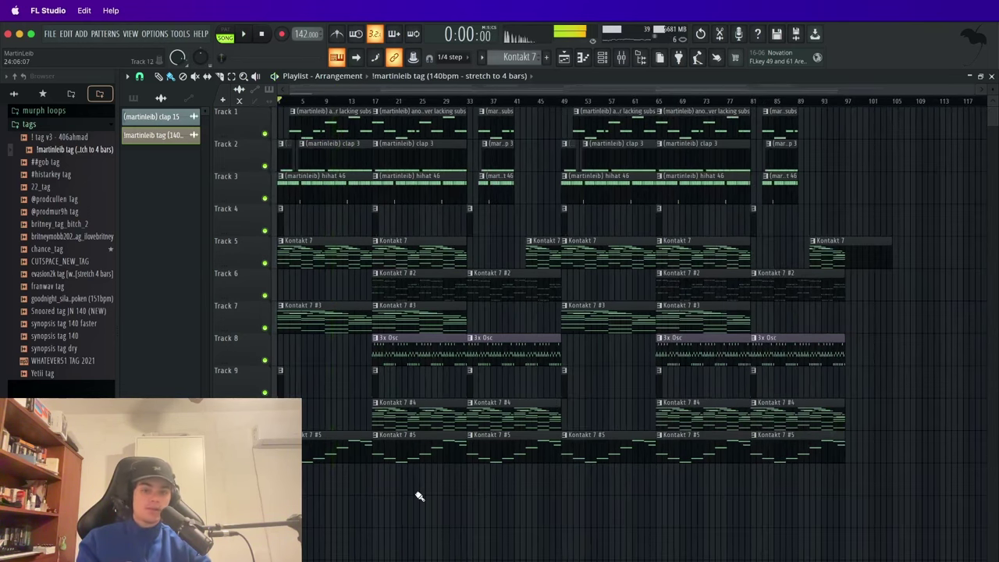